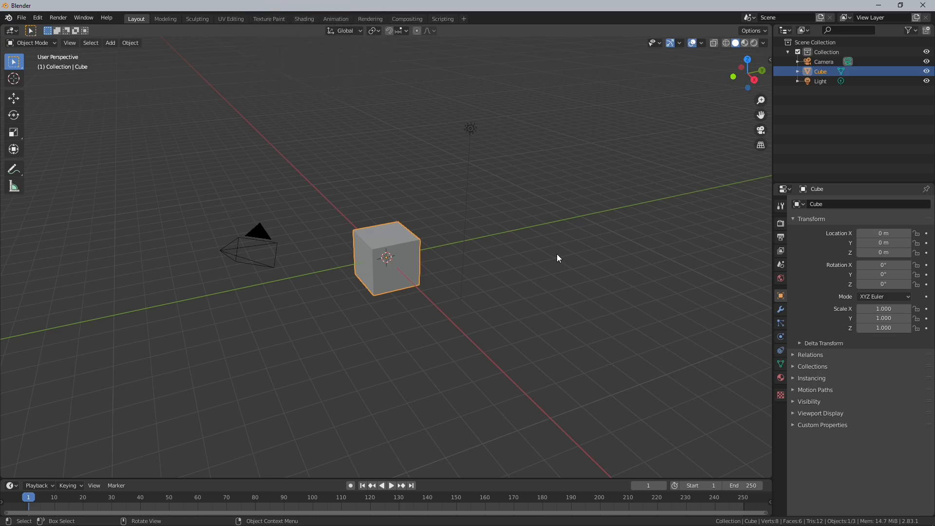
Step: Delete the default cube and add a new mesh cube at the origin
{"action": "scroll", "coordinate": [420, 267], "scroll_direction": "up", "scroll_amount": 3}
{"action": "middle_click_drag", "start_coordinate": [421, 264], "coordinate": [420, 293]}
{"action": "scroll", "coordinate": [428, 279], "scroll_direction": "down", "scroll_amount": 2}
{"action": "key", "text": "Delete"}
{"action": "key", "text": "shift+a"}
{"action": "mouse_move", "coordinate": [419, 293]}
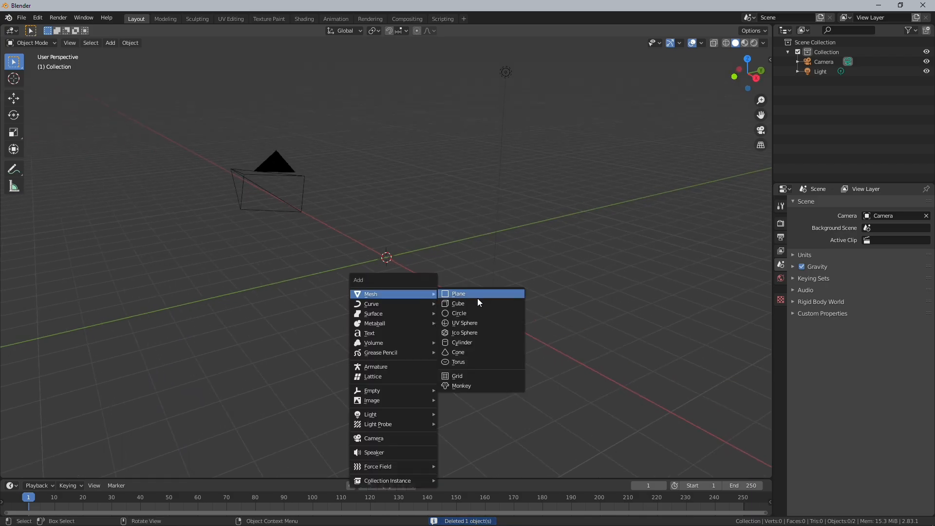
{"action": "left_click", "coordinate": [473, 299]}
Step: Raise the new cube along Z to a height of about 2.6 m
{"action": "key", "text": "g"}
{"action": "key", "text": "z"}
{"action": "left_click", "coordinate": [472, 205]}
{"action": "middle_click_drag", "start_coordinate": [472, 206], "coordinate": [495, 303]}
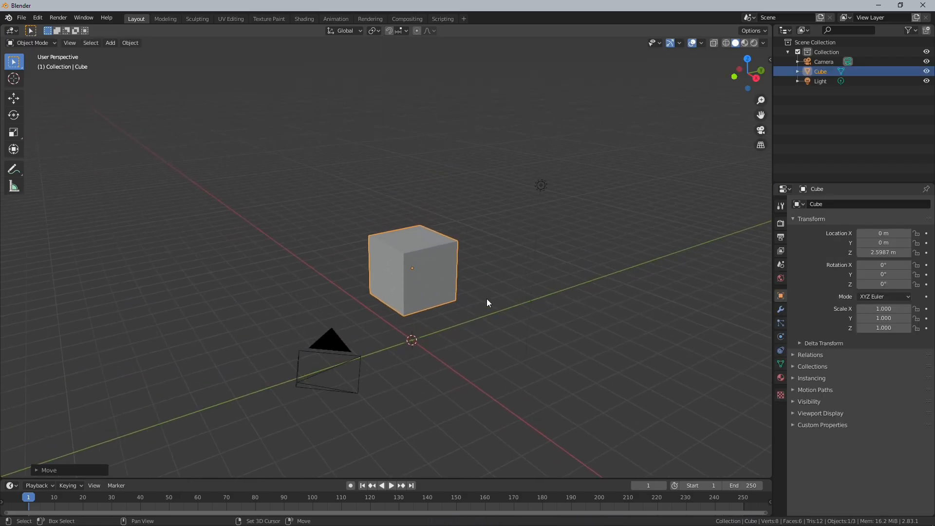
Step: Add a Subdivision Surface modifier to the cube and set its viewport and render subdivisions to 3
{"action": "scroll", "coordinate": [495, 303], "scroll_direction": "up", "scroll_amount": 4}
{"action": "left_click", "coordinate": [780, 310]}
{"action": "left_click", "coordinate": [823, 204]}
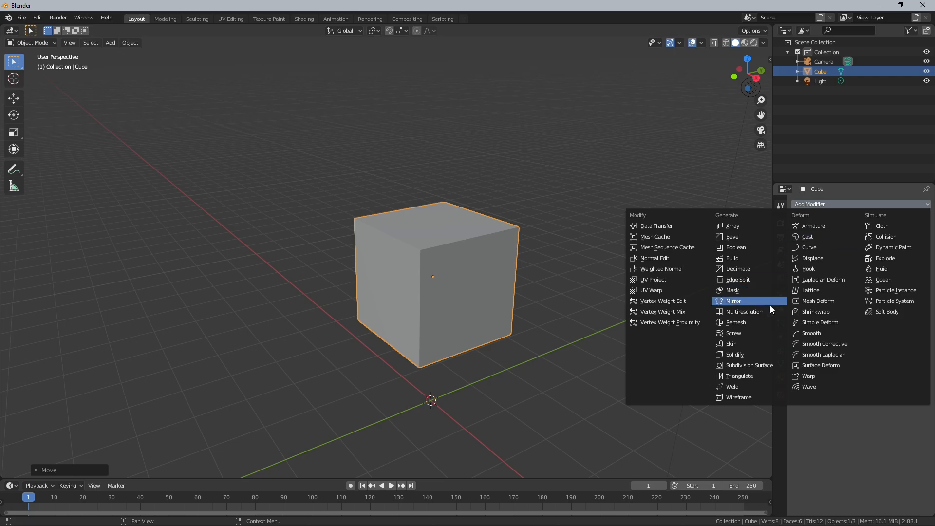
{"action": "left_click", "coordinate": [737, 364]}
{"action": "middle_click_drag", "start_coordinate": [545, 262], "coordinate": [514, 266]}
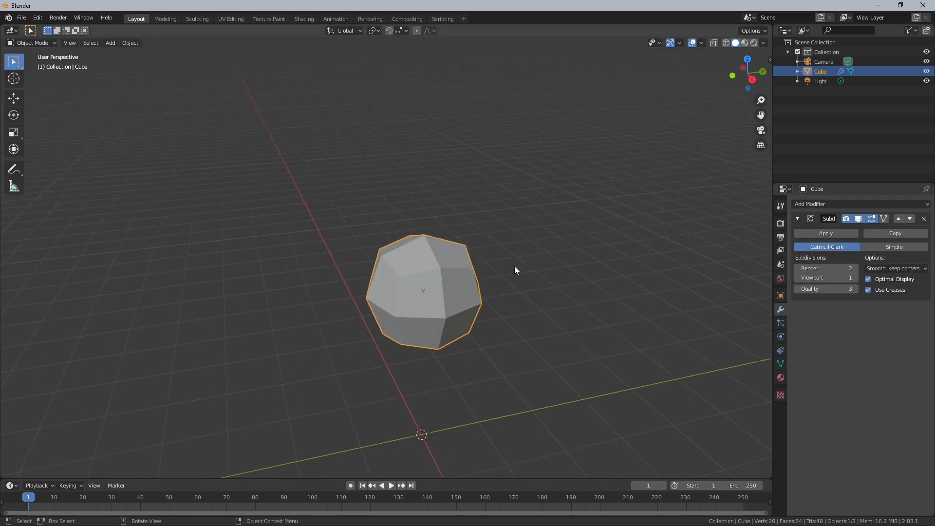
{"action": "key", "text": "Tab"}
{"action": "scroll", "coordinate": [540, 271], "scroll_direction": "up", "scroll_amount": 3}
{"action": "scroll", "coordinate": [608, 271], "scroll_direction": "down", "scroll_amount": 6}
{"action": "key", "text": "Tab"}
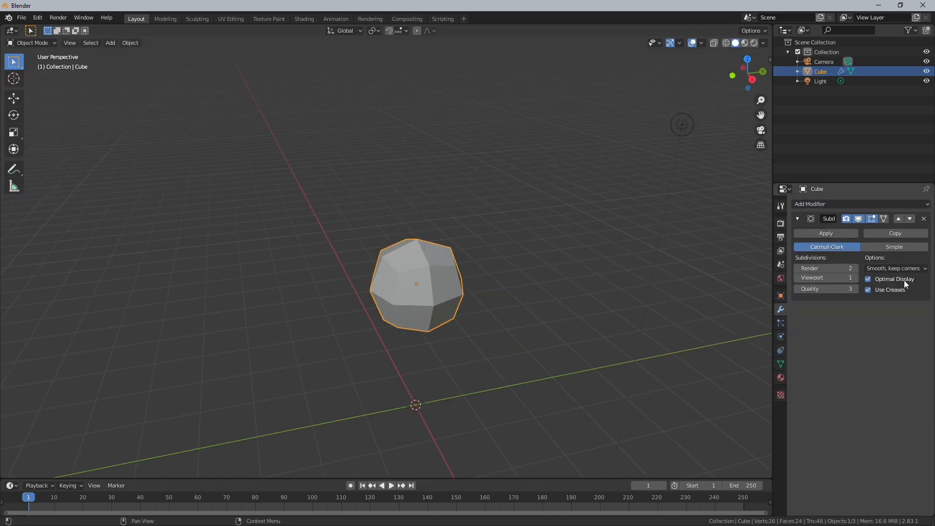
{"action": "left_click", "coordinate": [855, 277]}
{"action": "left_click", "coordinate": [855, 277]}
{"action": "left_click", "coordinate": [855, 268]}
Step: Apply smooth shading to the cube
{"action": "mouse_move", "coordinate": [594, 270]}
{"action": "middle_mouse_down"}
{"action": "mouse_move", "coordinate": [655, 248]}
{"action": "mouse_move", "coordinate": [710, 268]}
{"action": "middle_mouse_up"}
{"action": "scroll", "coordinate": [545, 290], "scroll_direction": "up", "scroll_amount": 4}
{"action": "right_click", "coordinate": [472, 306]}
{"action": "left_click", "coordinate": [472, 306]}
{"action": "mouse_move", "coordinate": [628, 249]}
{"action": "middle_mouse_down"}
{"action": "mouse_move", "coordinate": [536, 270]}
{"action": "mouse_move", "coordinate": [547, 260]}
{"action": "mouse_move", "coordinate": [161, 211]}
{"action": "middle_mouse_up"}
Step: Subdivide the cube's whole mesh once in Edit Mode
{"action": "key", "text": "Tab"}
{"action": "right_click", "coordinate": [518, 272]}
{"action": "left_click", "coordinate": [519, 273]}
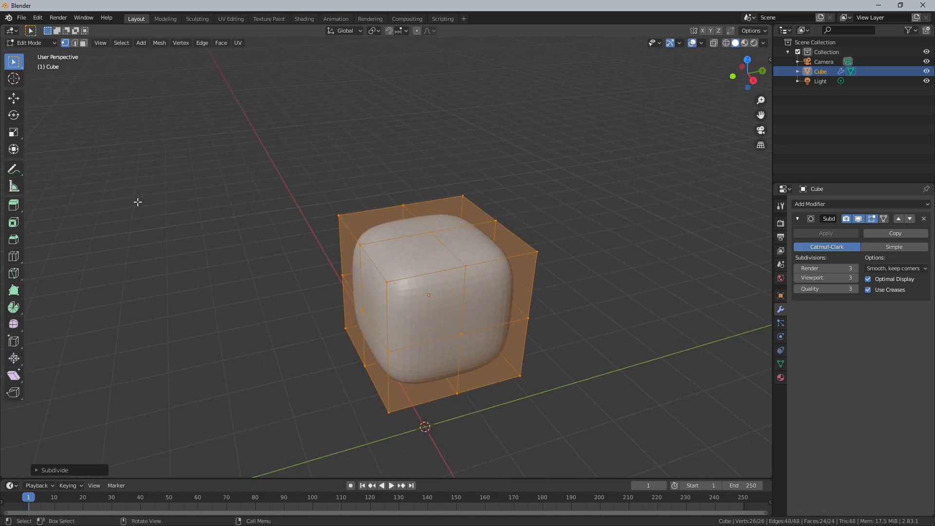
Step: Select the cube's four top faces and move them up along Z to stretch it into a tall body
{"action": "left_click", "coordinate": [84, 43]}
{"action": "left_click", "coordinate": [415, 234]}
{"action": "left_click", "coordinate": [507, 215], "text": "shift"}
{"action": "key", "text": "KP_1"}
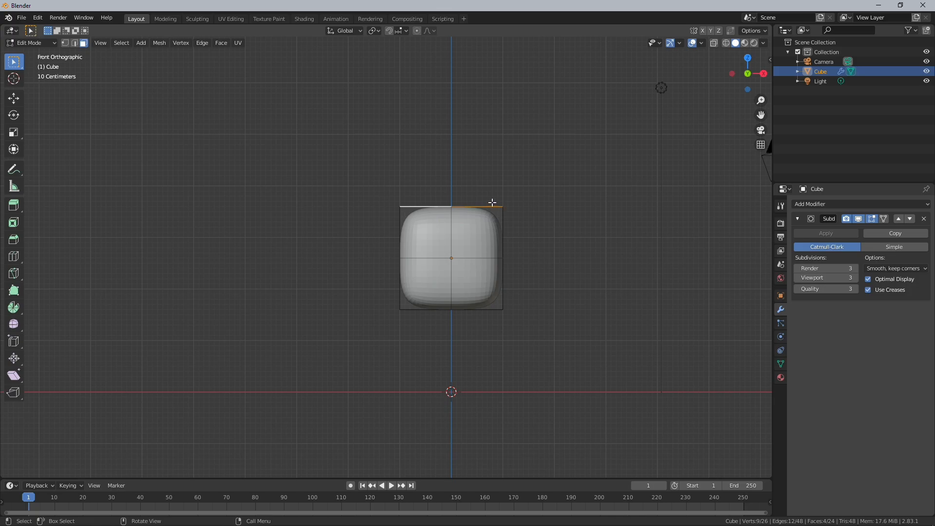
{"action": "key", "text": "KP_3"}
{"action": "key", "text": "z"}
{"action": "right_click", "coordinate": [491, 223]}
{"action": "middle_click_drag", "start_coordinate": [491, 223], "coordinate": [505, 290]}
{"action": "key", "text": "KP_3"}
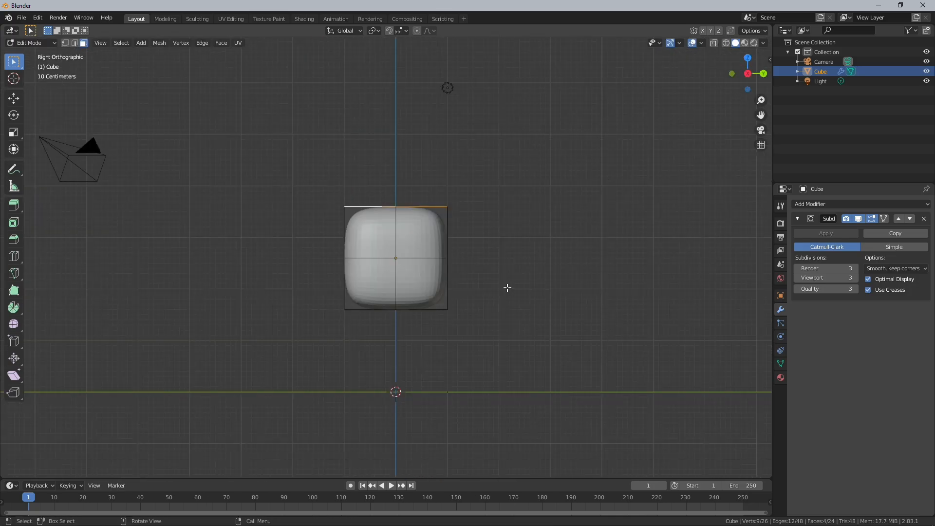
{"action": "key", "text": "g"}
{"action": "key", "text": "z"}
{"action": "left_click", "coordinate": [518, 221]}
Step: Select the two outer rows of faces on the body's underside and extrude them down about 1 m as legs
{"action": "middle_click_drag", "start_coordinate": [549, 215], "coordinate": [540, 176]}
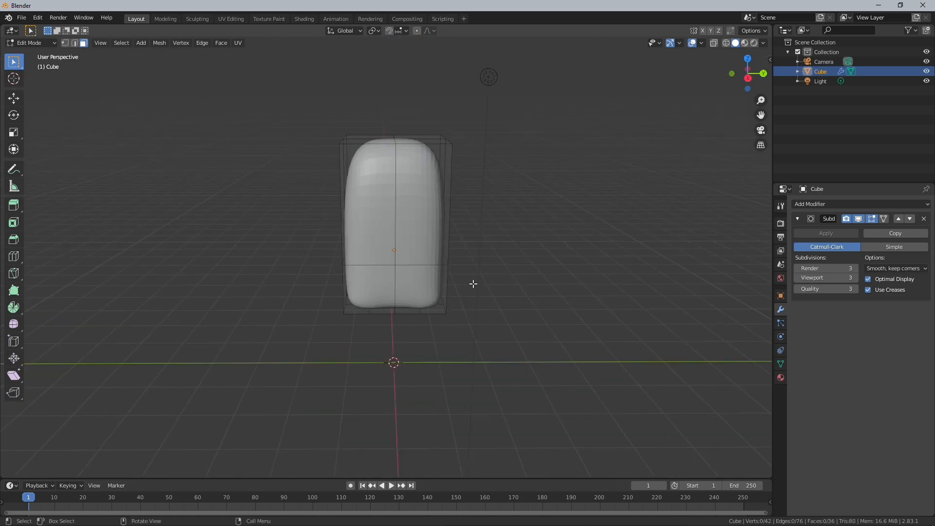
{"action": "scroll", "coordinate": [472, 284], "scroll_direction": "up", "scroll_amount": 4}
{"action": "middle_click_drag", "start_coordinate": [486, 290], "coordinate": [450, 300]}
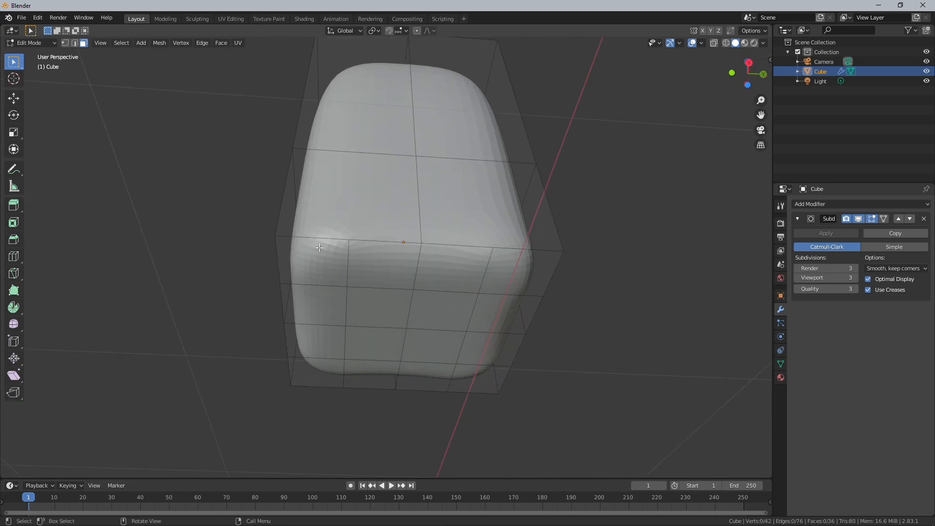
{"action": "left_click", "coordinate": [338, 280]}
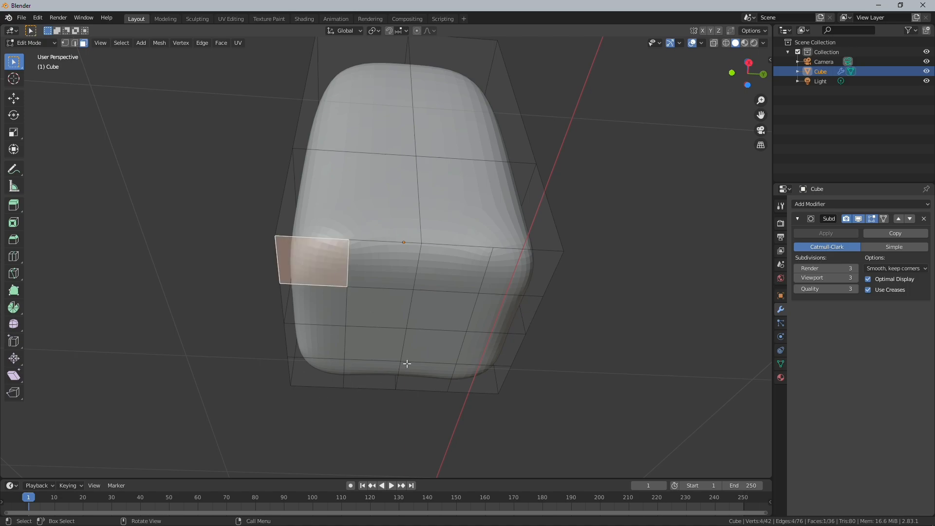
{"action": "left_click", "coordinate": [316, 330], "text": "shift"}
{"action": "left_click", "coordinate": [320, 366], "text": "shift"}
{"action": "left_click", "coordinate": [289, 353], "text": "shift"}
{"action": "left_click", "coordinate": [468, 366], "text": "shift"}
{"action": "left_click", "coordinate": [488, 335], "text": "shift"}
{"action": "left_click", "coordinate": [496, 296], "text": "shift"}
{"action": "left_click", "coordinate": [505, 266], "text": "shift"}
{"action": "middle_click_drag", "start_coordinate": [505, 266], "coordinate": [542, 321]}
{"action": "key", "text": "KP_3"}
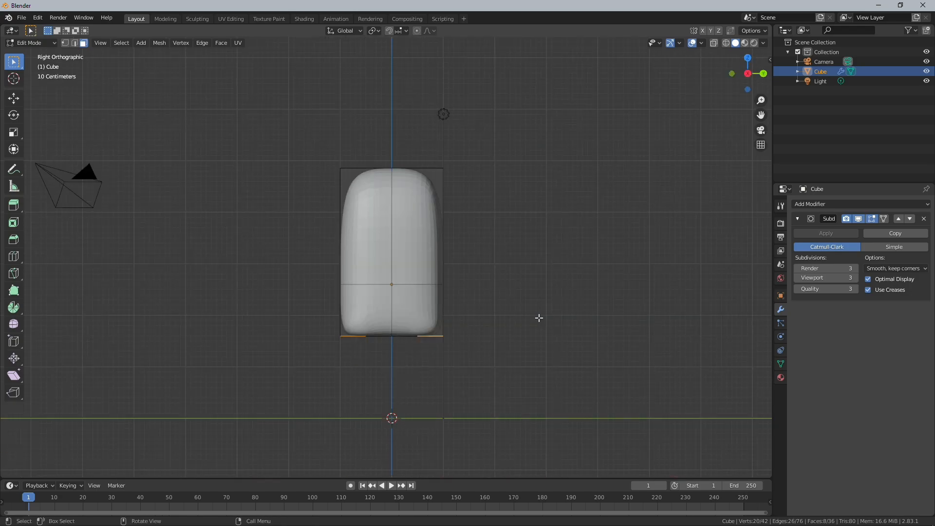
{"action": "key", "text": "e"}
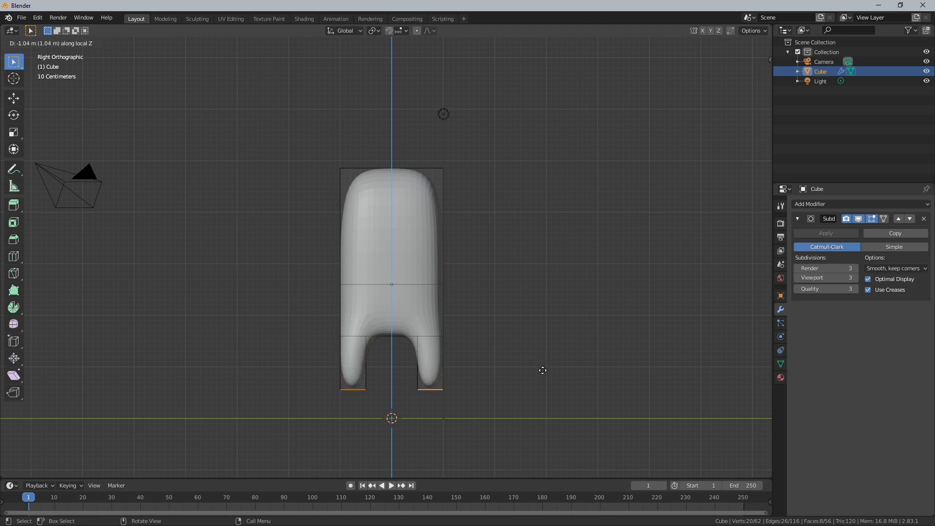
{"action": "left_click", "coordinate": [543, 366]}
Step: Select the inner side faces of both legs and scale them together along Y to narrow the gap between the legs
{"action": "middle_click_drag", "start_coordinate": [543, 365], "coordinate": [515, 364]}
{"action": "scroll", "coordinate": [406, 390], "scroll_direction": "up", "scroll_amount": 4}
{"action": "middle_click_drag", "start_coordinate": [405, 408], "coordinate": [392, 242], "text": "shift"}
{"action": "left_click", "coordinate": [292, 302]}
{"action": "left_click", "coordinate": [276, 306], "text": "shift"}
{"action": "left_click", "coordinate": [316, 311], "text": "shift"}
{"action": "left_click", "coordinate": [339, 314], "text": "shift"}
{"action": "middle_click_drag", "start_coordinate": [343, 314], "coordinate": [434, 307]}
{"action": "left_click", "coordinate": [440, 315], "text": "shift"}
{"action": "left_click", "coordinate": [482, 327], "text": "shift"}
{"action": "left_click", "coordinate": [496, 329], "text": "shift"}
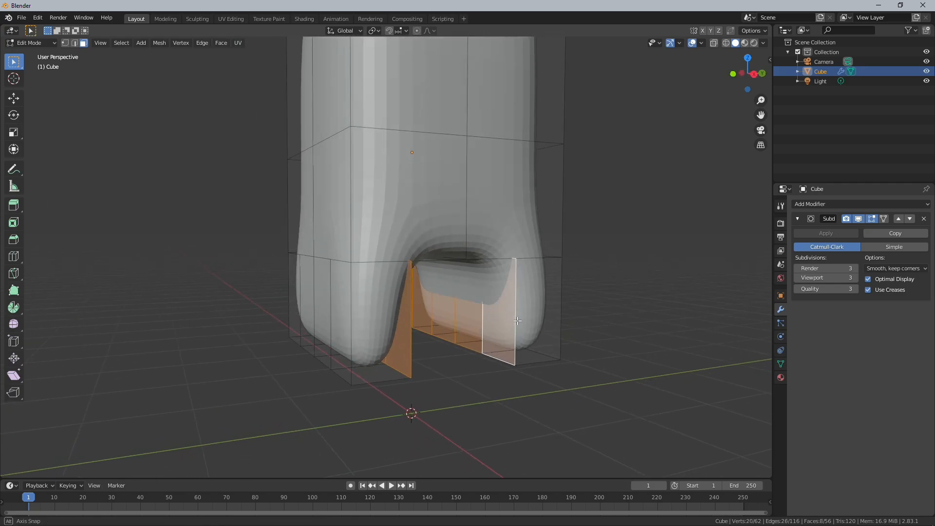
{"action": "middle_click_drag", "start_coordinate": [497, 329], "coordinate": [609, 317]}
{"action": "key", "text": "s"}
{"action": "key", "text": "x"}
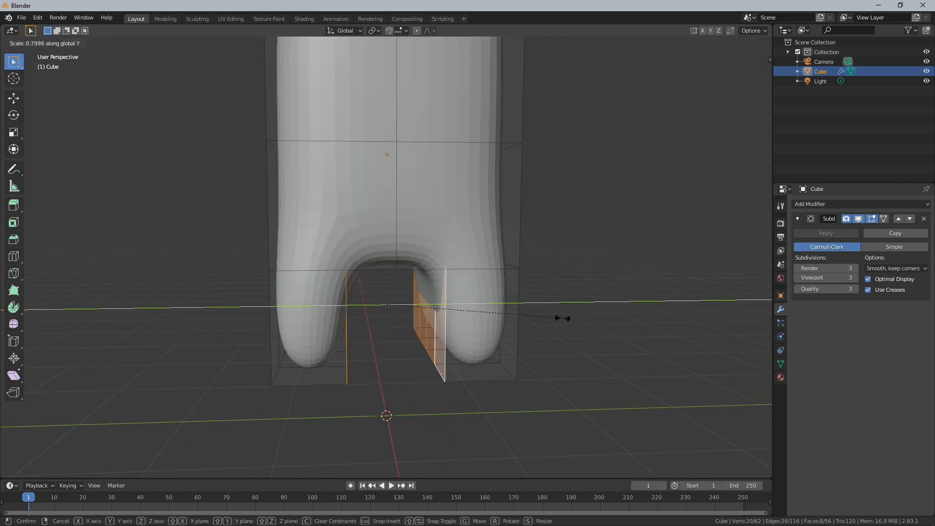
{"action": "left_click", "coordinate": [463, 317]}
{"action": "scroll", "coordinate": [467, 316], "scroll_direction": "down", "scroll_amount": 3}
Step: Select the body's entire mesh and scale it down along Z to shorten it, ending in Object Mode
{"action": "middle_click_drag", "start_coordinate": [467, 316], "coordinate": [494, 317]}
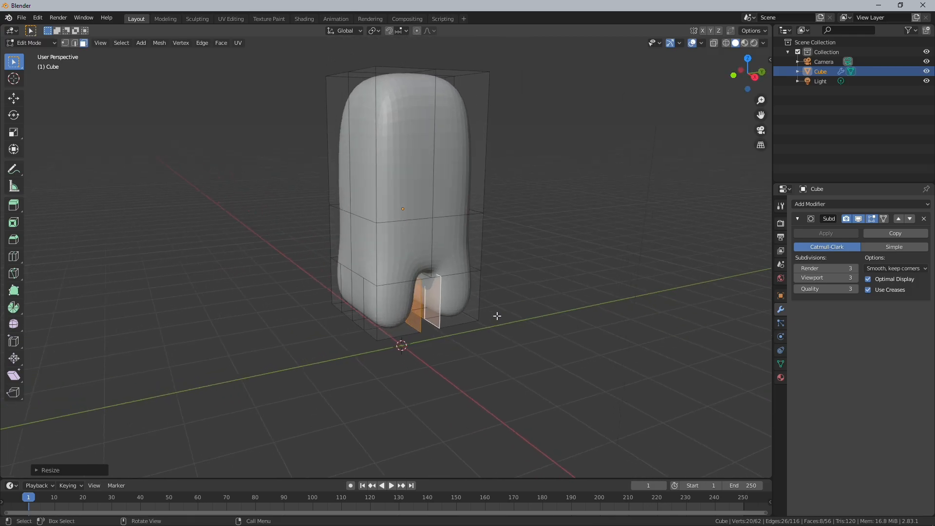
{"action": "key", "text": "Tab"}
{"action": "middle_click_drag", "start_coordinate": [582, 311], "coordinate": [556, 319]}
{"action": "key", "text": "Tab"}
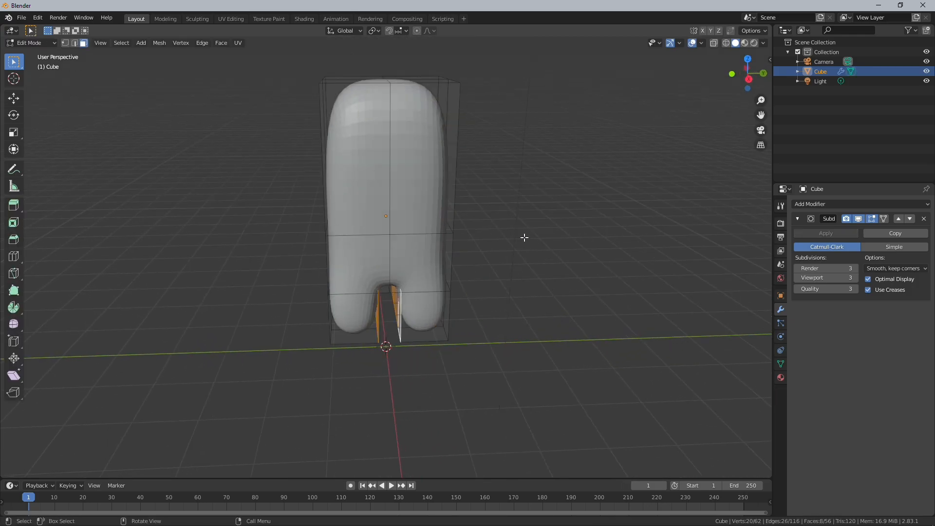
{"action": "key", "text": "a"}
{"action": "key", "text": "z"}
{"action": "left_click", "coordinate": [657, 237]}
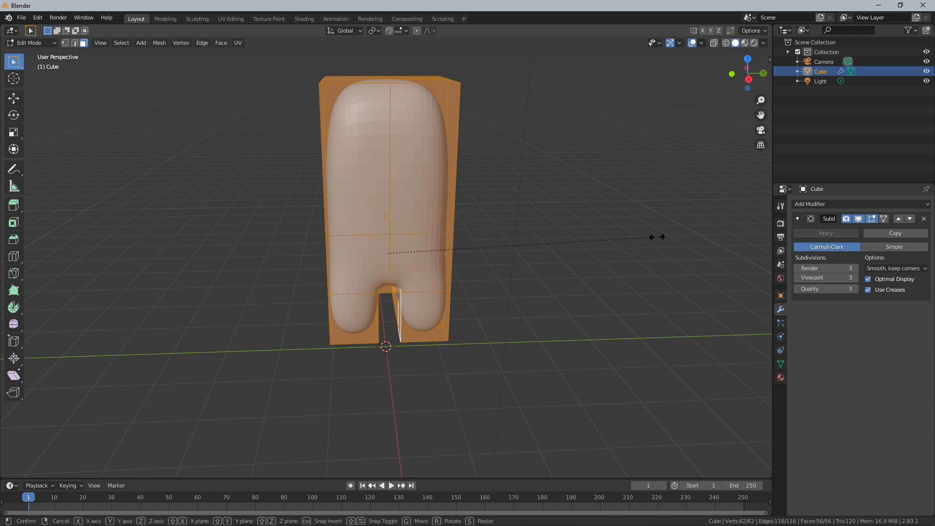
{"action": "left_click", "coordinate": [616, 236]}
{"action": "key", "text": "Tab"}
{"action": "middle_click_drag", "start_coordinate": [594, 223], "coordinate": [520, 206]}
Step: Import the Fortegreen_Crewmate picture with Import Images as Planes
{"action": "left_click", "coordinate": [444, 253]}
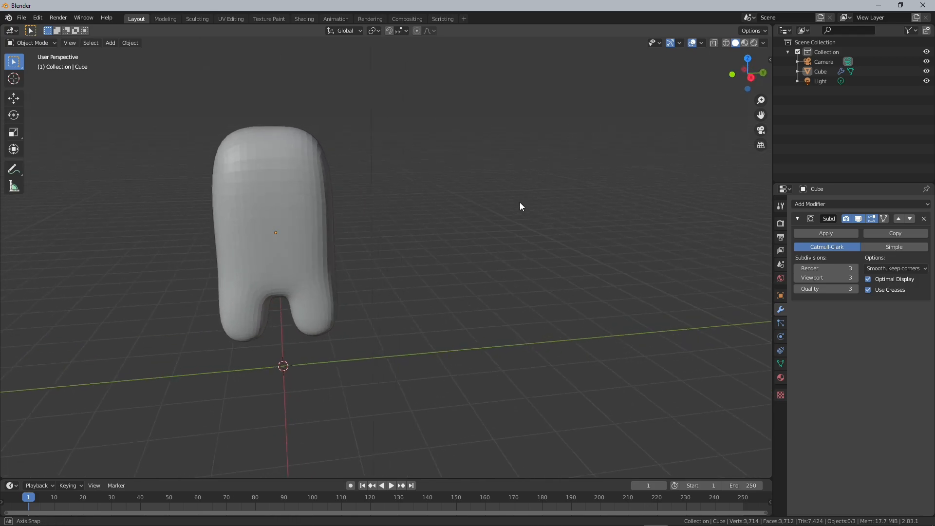
{"action": "middle_click_drag", "start_coordinate": [448, 223], "coordinate": [524, 206]}
{"action": "key", "text": "F3"}
{"action": "type", "text": "Import Images as Planes"}
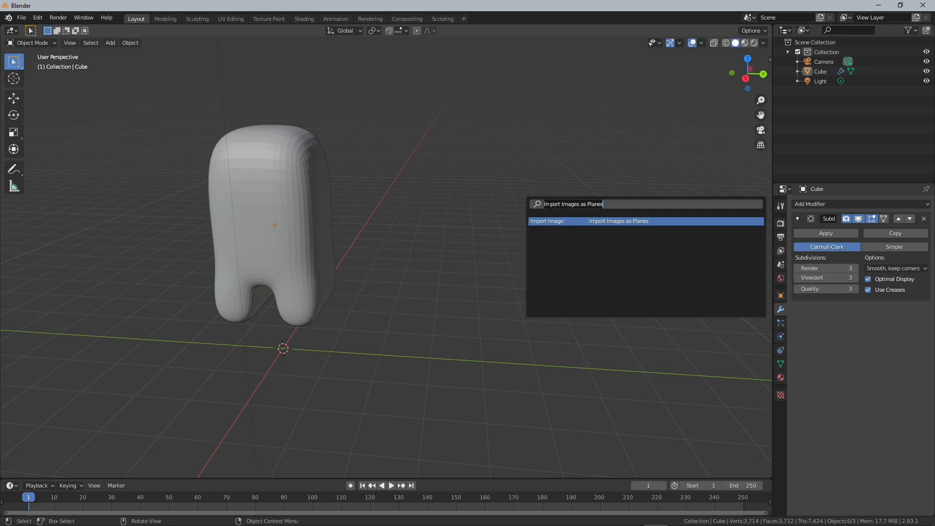
{"action": "key", "text": "Return"}
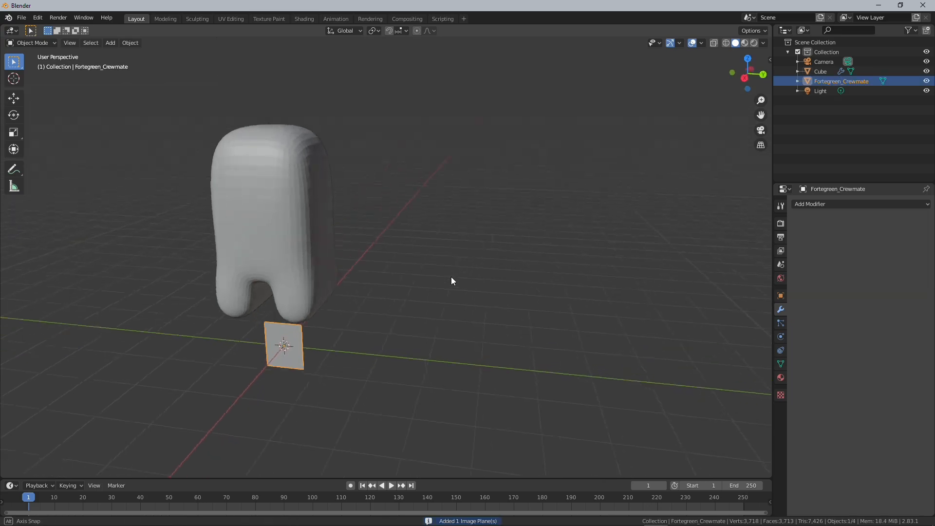
Step: Raise the Fortegreen_Crewmate plane, move it along Y beside the body and enlarge it to roughly the body's size
{"action": "key", "text": "g"}
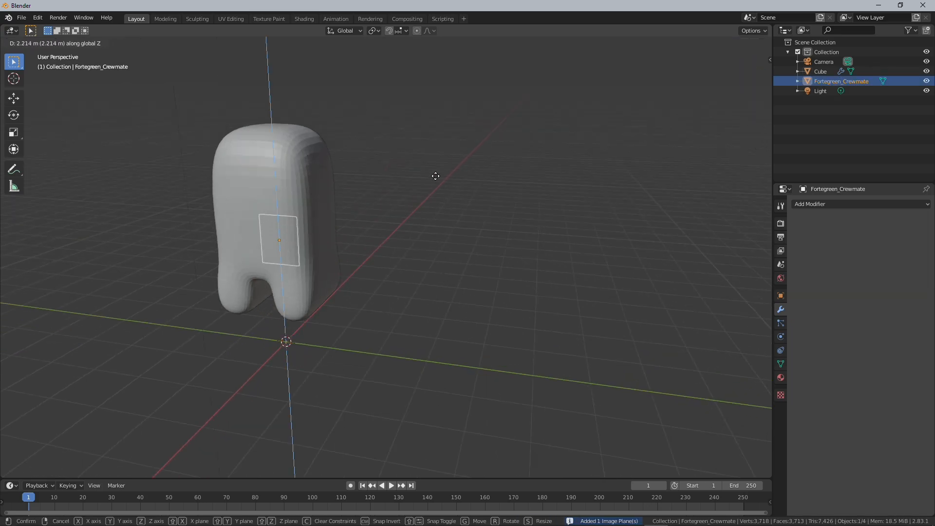
{"action": "key", "text": "y"}
{"action": "left_click", "coordinate": [565, 209]}
{"action": "key", "text": "s"}
{"action": "left_click", "coordinate": [82, 204]}
Step: Switch the viewport to Material Preview and move the reference image up along Z to align with the body
{"action": "key", "text": "shift+z"}
{"action": "key", "text": "z"}
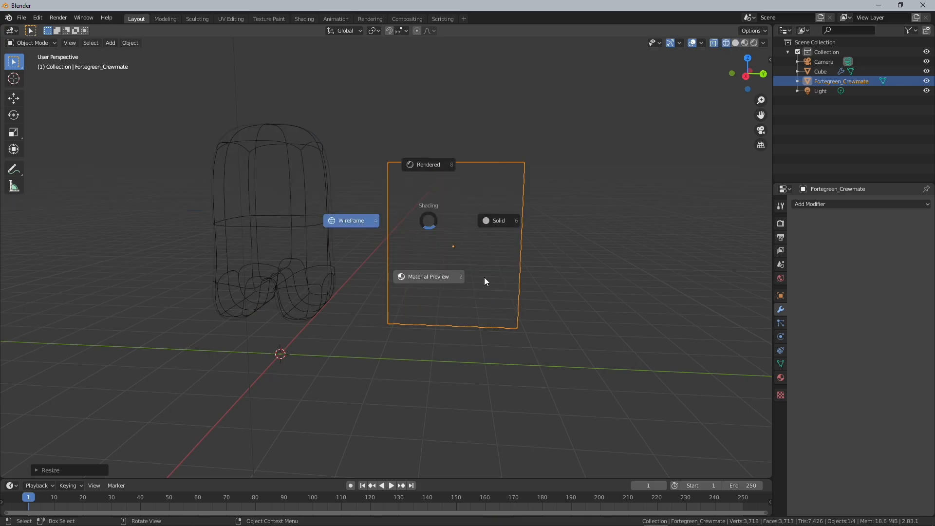
{"action": "left_click", "coordinate": [497, 274]}
{"action": "key", "text": "g"}
{"action": "key", "text": "z"}
{"action": "left_click", "coordinate": [507, 252]}
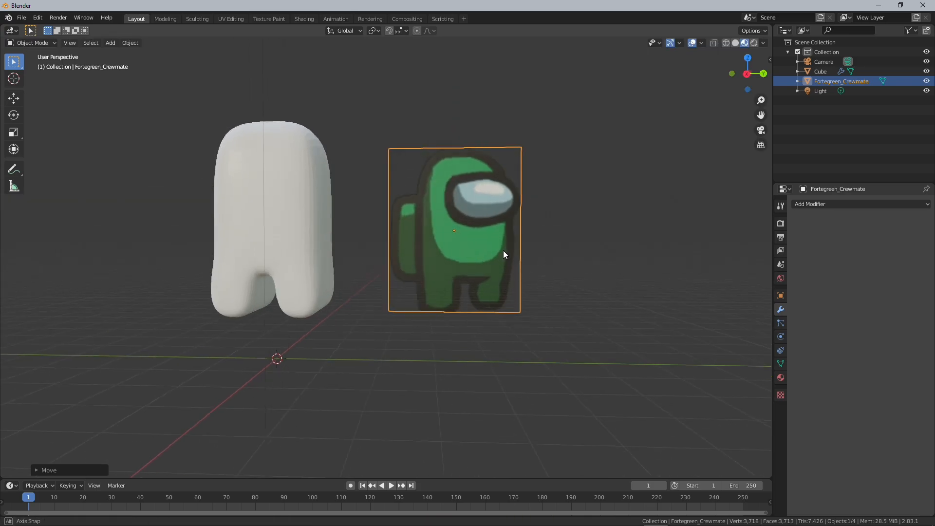
Step: Switch to the Modeling workspace and select the body mesh
{"action": "key", "text": "Tab"}
{"action": "key", "text": "Tab"}
{"action": "left_click", "coordinate": [594, 235]}
{"action": "middle_click_drag", "start_coordinate": [594, 235], "coordinate": [522, 283]}
{"action": "left_click", "coordinate": [521, 229]}
{"action": "left_click", "coordinate": [165, 19]}
{"action": "key", "text": "Tab"}
{"action": "scroll", "coordinate": [586, 220], "scroll_direction": "up", "scroll_amount": 4}
{"action": "key", "text": "Tab"}
{"action": "key", "text": "Tab"}
{"action": "left_click", "coordinate": [338, 294]}
{"action": "middle_click_drag", "start_coordinate": [338, 295], "coordinate": [419, 370]}
Step: Select the outer bottom edges of both legs and scale them inward along Y to taper the feet
{"action": "key", "text": "Tab"}
{"action": "left_click", "coordinate": [74, 42]}
{"action": "left_click", "coordinate": [349, 338]}
{"action": "left_click", "coordinate": [392, 345], "text": "shift"}
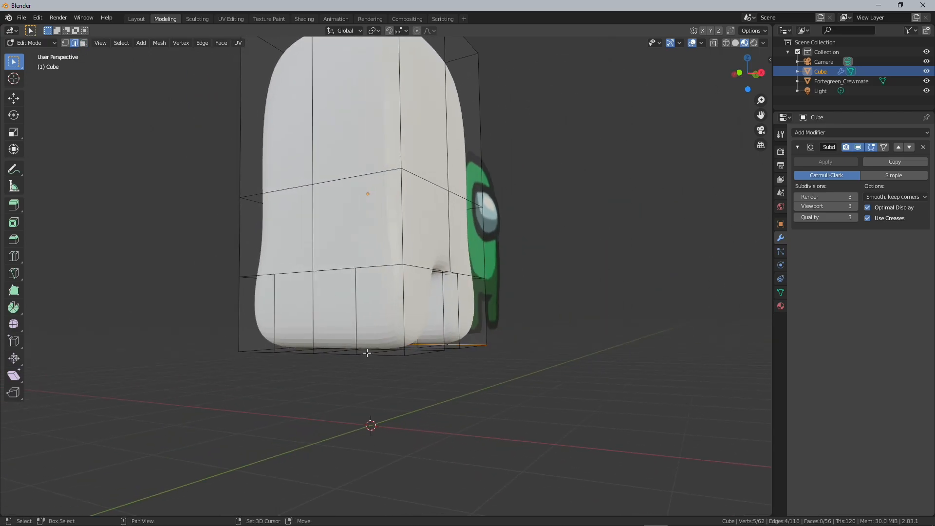
{"action": "left_click", "coordinate": [291, 354], "text": "shift"}
{"action": "mouse_move", "coordinate": [291, 354]}
{"action": "middle_mouse_down"}
{"action": "mouse_move", "coordinate": [508, 364]}
{"action": "mouse_move", "coordinate": [495, 361]}
{"action": "mouse_move", "coordinate": [487, 336]}
{"action": "middle_mouse_up"}
{"action": "key", "text": "y"}
{"action": "left_click", "coordinate": [481, 366]}
Step: Select all bottom faces of both legs and subdivide them
{"action": "middle_click_drag", "start_coordinate": [241, 297], "coordinate": [247, 279]}
{"action": "left_click", "coordinate": [248, 282]}
{"action": "left_click", "coordinate": [258, 317], "text": "shift"}
{"action": "left_click", "coordinate": [253, 339], "text": "shift"}
{"action": "left_click", "coordinate": [257, 302], "text": "shift"}
{"action": "left_click", "coordinate": [348, 298], "text": "shift"}
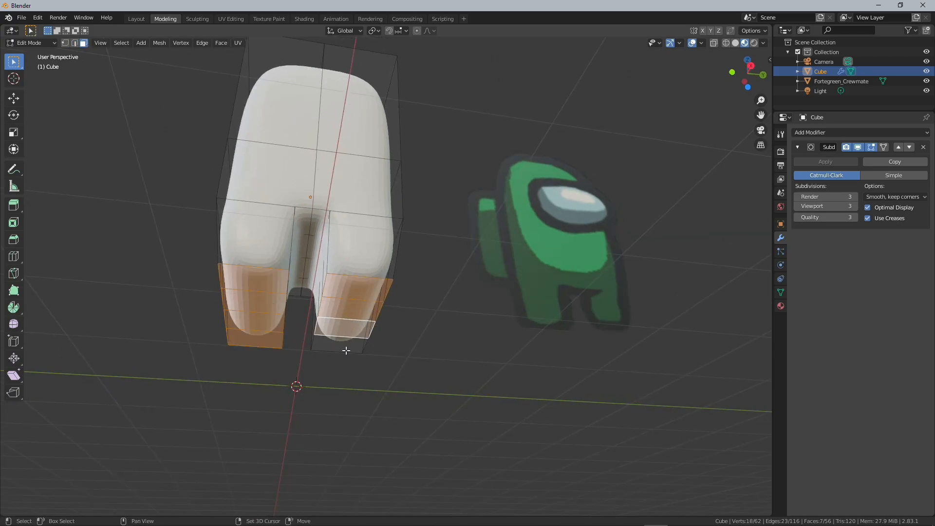
{"action": "right_click", "coordinate": [373, 294]}
{"action": "left_click", "coordinate": [360, 316]}
{"action": "middle_click_drag", "start_coordinate": [360, 316], "coordinate": [398, 342]}
Step: Select the outer side edges where the legs meet the body and scale them inward along Y
{"action": "left_click", "coordinate": [74, 42]}
{"action": "middle_click_drag", "start_coordinate": [234, 161], "coordinate": [253, 170]}
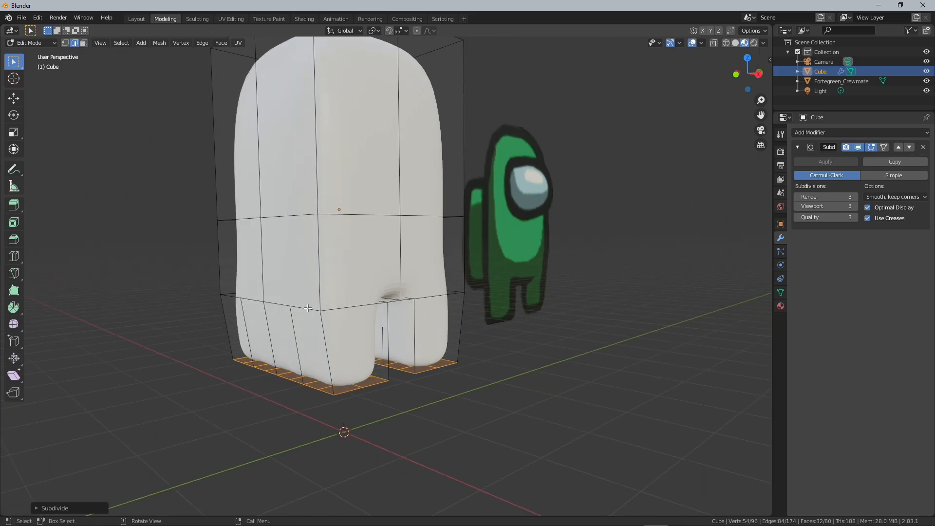
{"action": "key", "text": "alt+a"}
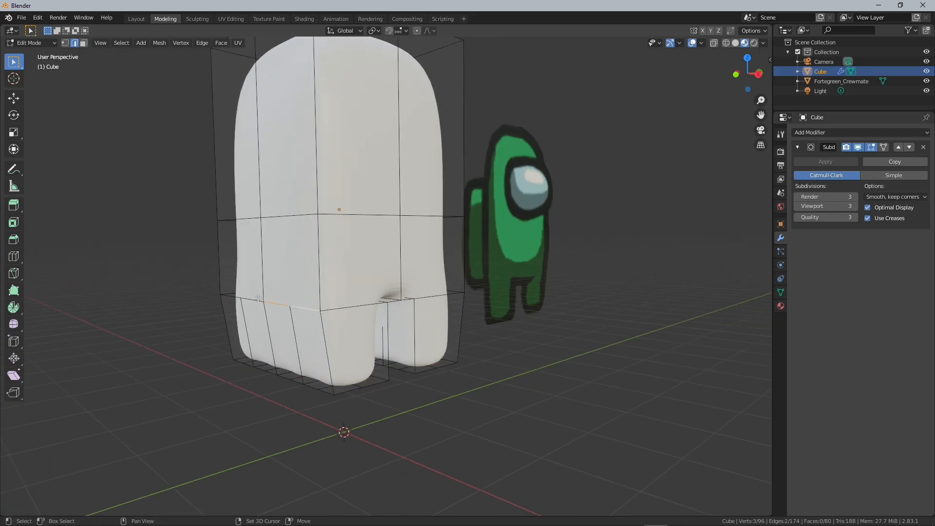
{"action": "middle_click_drag", "start_coordinate": [238, 299], "coordinate": [301, 297]}
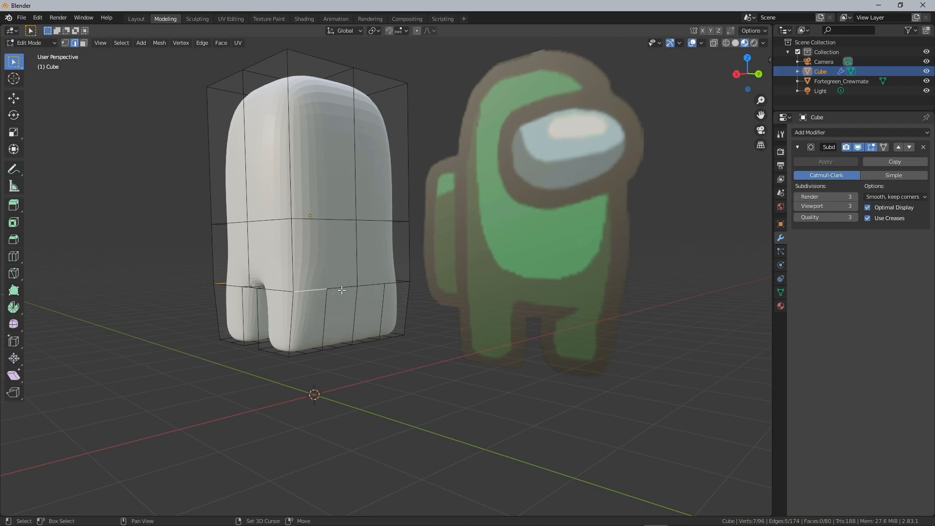
{"action": "middle_click_drag", "start_coordinate": [404, 282], "coordinate": [355, 220]}
{"action": "key", "text": "s"}
{"action": "key", "text": "y"}
{"action": "left_click", "coordinate": [468, 282]}
{"action": "scroll", "coordinate": [468, 282], "scroll_direction": "down", "scroll_amount": 2}
{"action": "key", "text": "Tab"}
{"action": "key", "text": "Tab"}
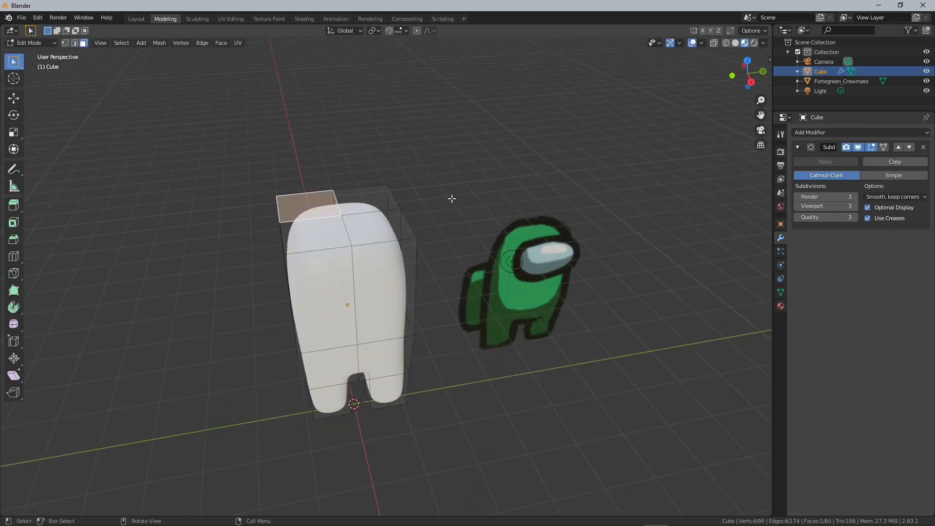
Step: Select the body's four top faces and scale them down slightly to taper the head
{"action": "middle_click_drag", "start_coordinate": [404, 224], "coordinate": [604, 216], "text": "shift"}
{"action": "left_click", "coordinate": [307, 321], "text": "shift"}
{"action": "left_click", "coordinate": [357, 326], "text": "shift"}
{"action": "left_click", "coordinate": [414, 285], "text": "shift"}
{"action": "key", "text": "KP_3"}
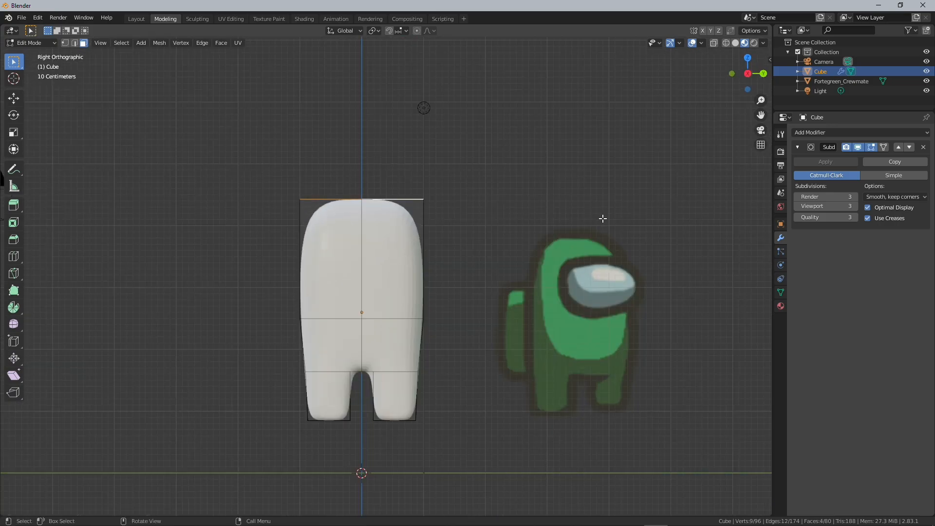
{"action": "key", "text": "s"}
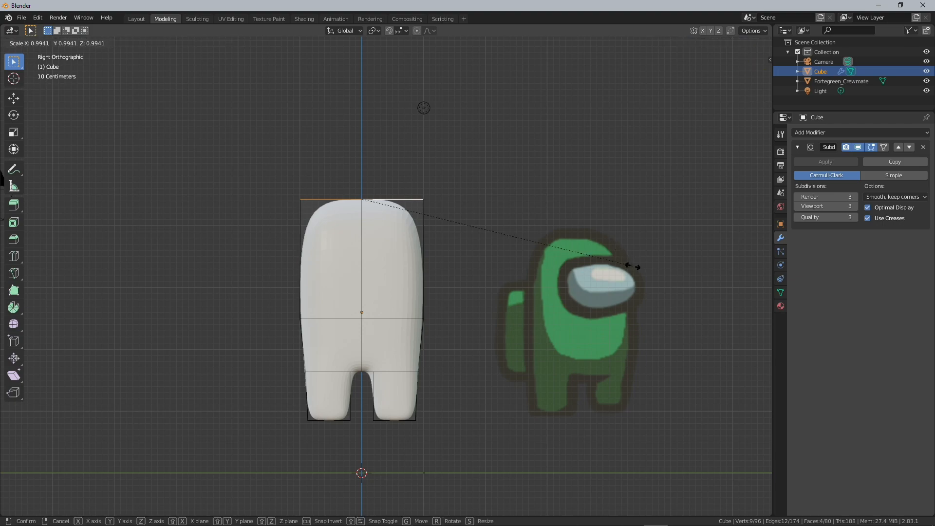
{"action": "left_click", "coordinate": [589, 261]}
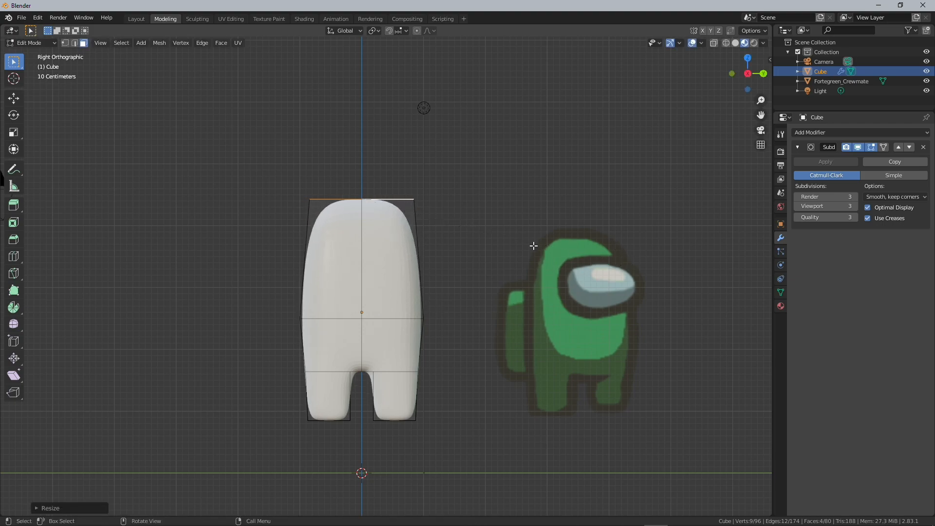
Step: Select the front and back outer bottom edges of both legs
{"action": "middle_click_drag", "start_coordinate": [533, 243], "coordinate": [534, 253]}
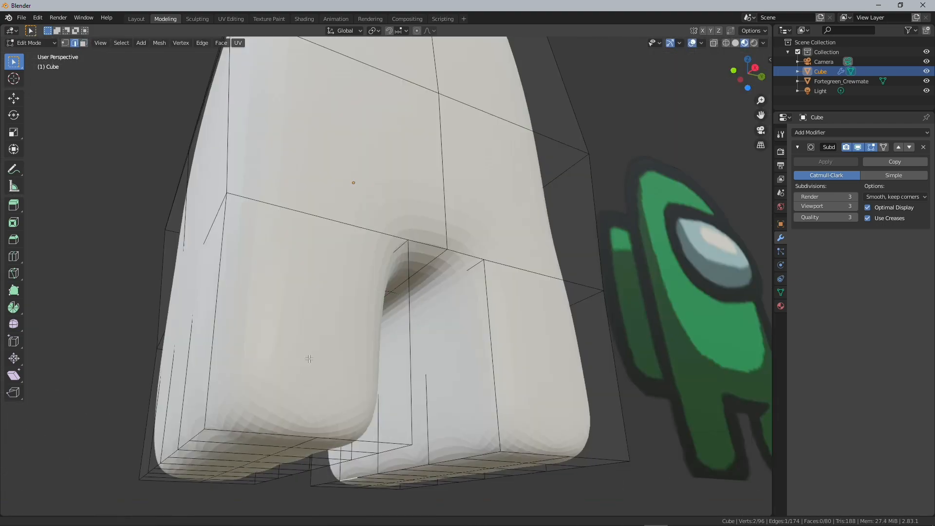
{"action": "middle_click_drag", "start_coordinate": [309, 359], "coordinate": [308, 337]}
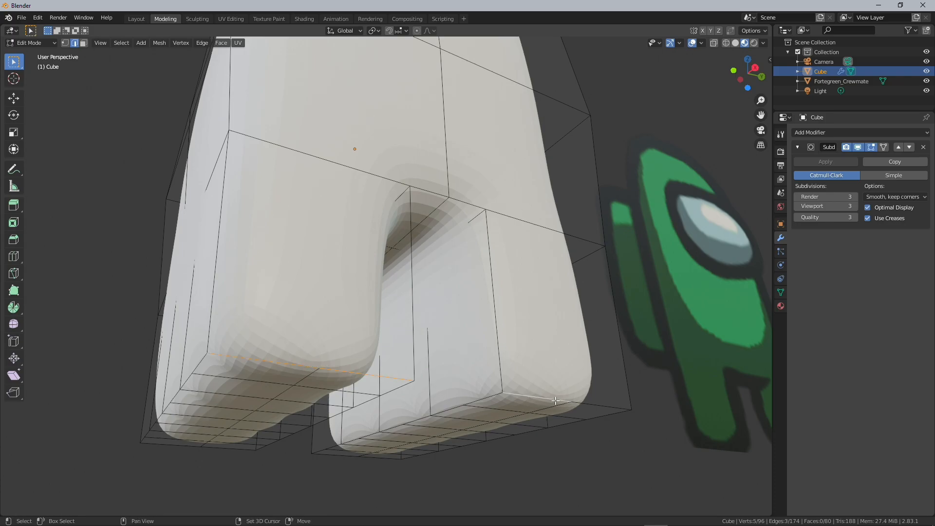
{"action": "middle_click_drag", "start_coordinate": [382, 364], "coordinate": [366, 368]}
{"action": "left_click", "coordinate": [582, 422], "text": "shift"}
{"action": "middle_click_drag", "start_coordinate": [581, 422], "coordinate": [389, 426]}
{"action": "middle_click_drag", "start_coordinate": [440, 453], "coordinate": [616, 430]}
{"action": "left_click", "coordinate": [589, 456], "text": "shift"}
{"action": "key", "text": "s"}
{"action": "key", "text": "x"}
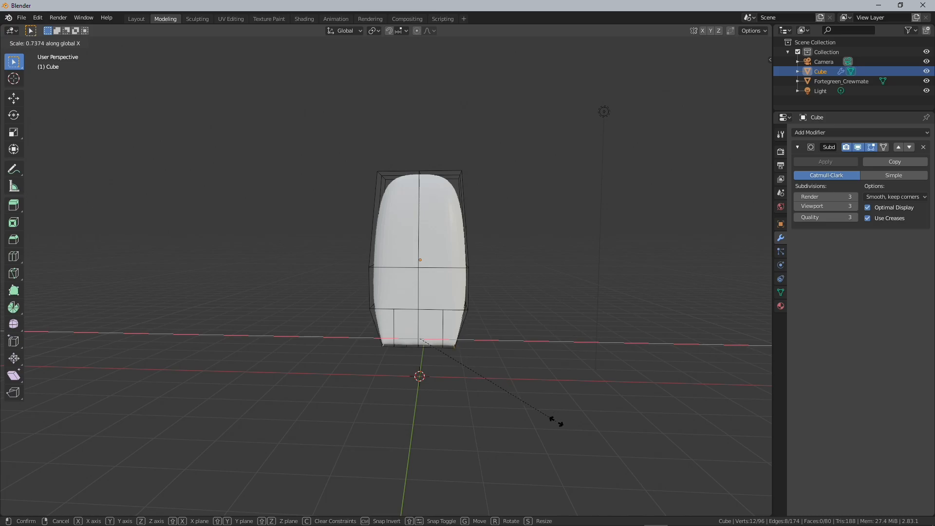
{"action": "right_click", "coordinate": [553, 417]}
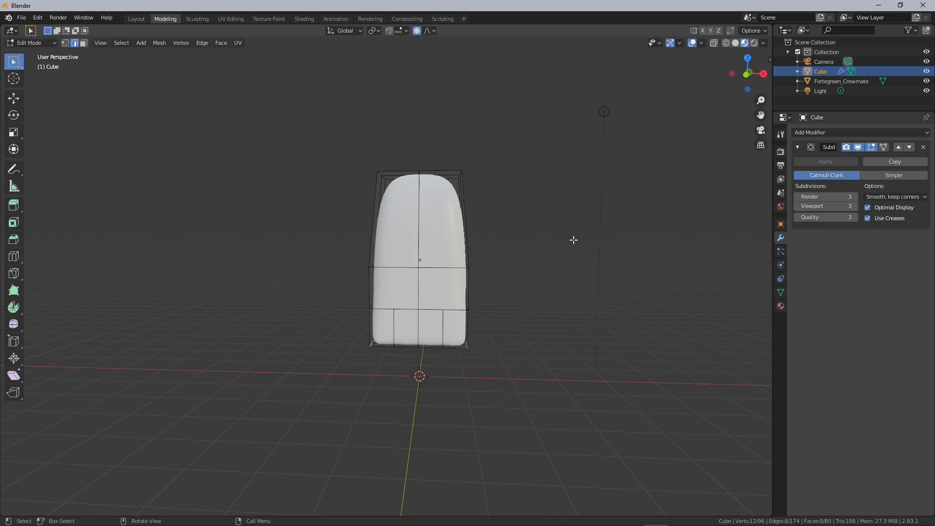
Step: Scale the selected leg bottom edges inward along X to about 0.76 with smooth proportional editing
{"action": "key", "text": "s"}
{"action": "key", "text": "x"}
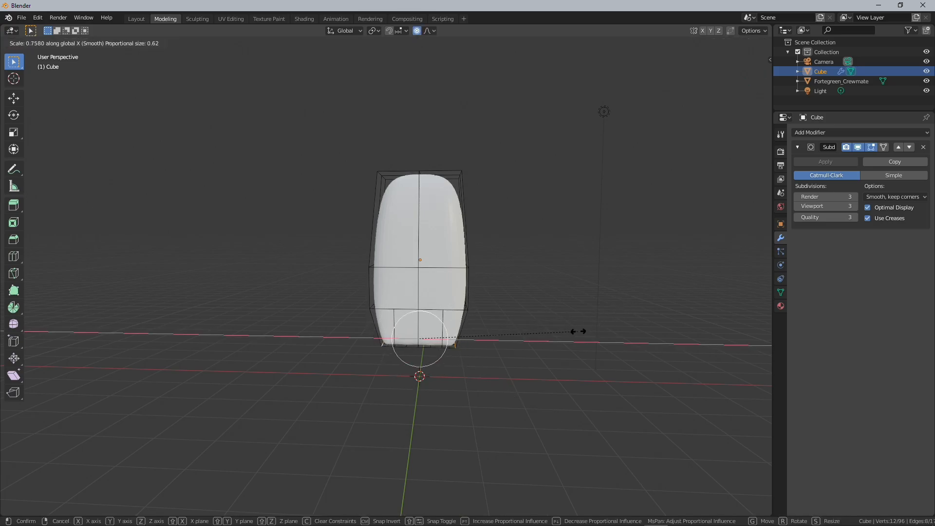
{"action": "left_click", "coordinate": [573, 331]}
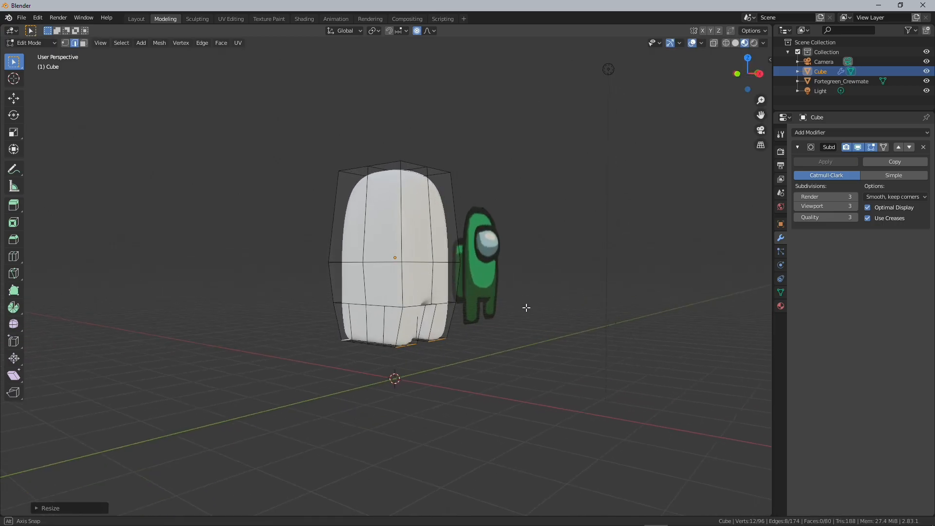
Step: Return to Object Mode and adjust the whole body's thickness by scaling it along X
{"action": "key", "text": "Tab"}
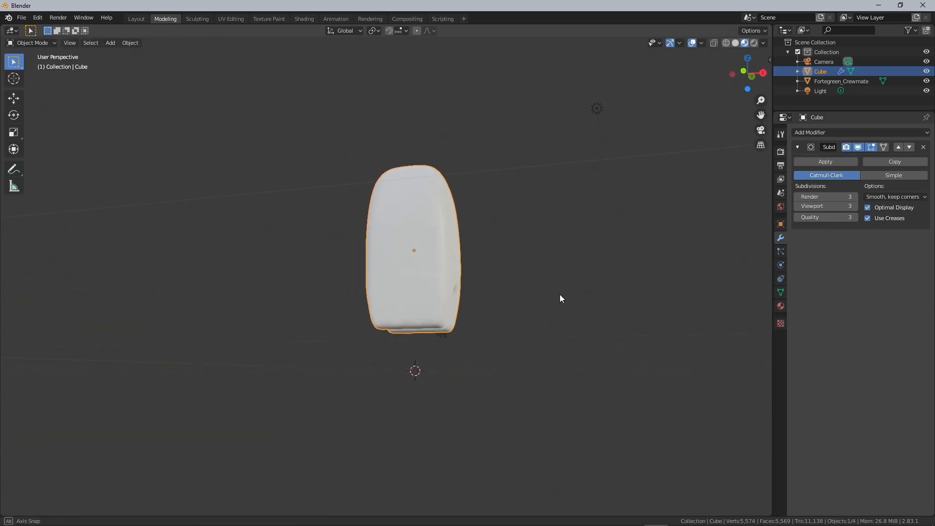
{"action": "middle_click_drag", "start_coordinate": [559, 294], "coordinate": [555, 336]}
{"action": "key", "text": "s"}
{"action": "key", "text": "x"}
{"action": "left_click", "coordinate": [572, 347]}
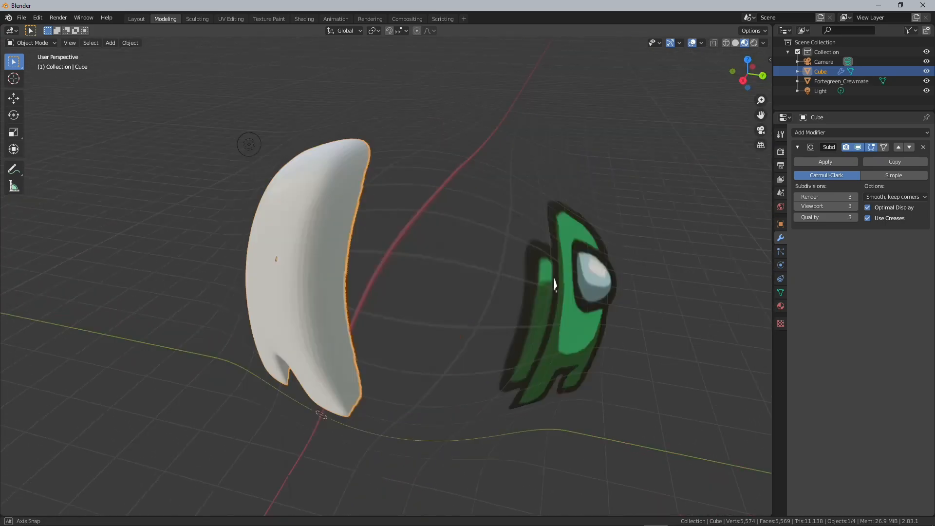
{"action": "middle_click_drag", "start_coordinate": [553, 284], "coordinate": [522, 212]}
{"action": "key", "text": "s"}
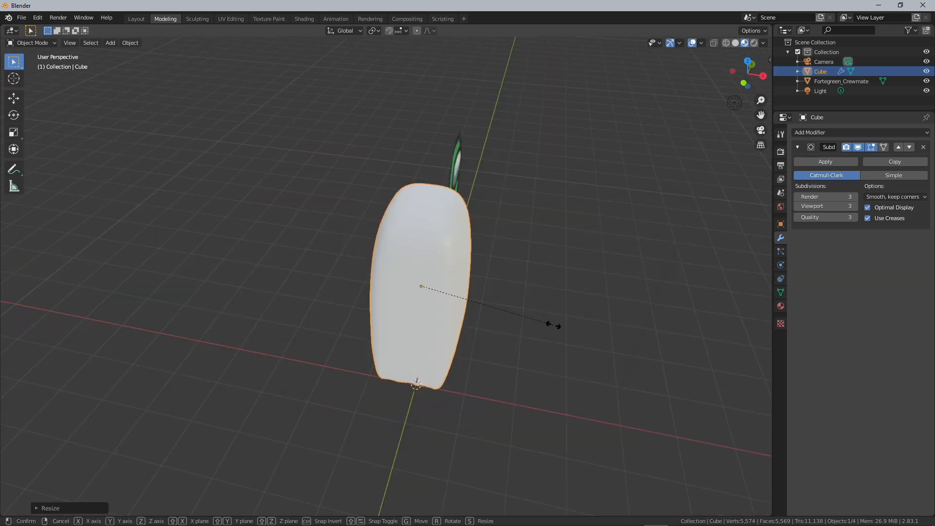
{"action": "key", "text": "x"}
{"action": "left_click", "coordinate": [563, 329]}
{"action": "middle_click_drag", "start_coordinate": [564, 329], "coordinate": [528, 307]}
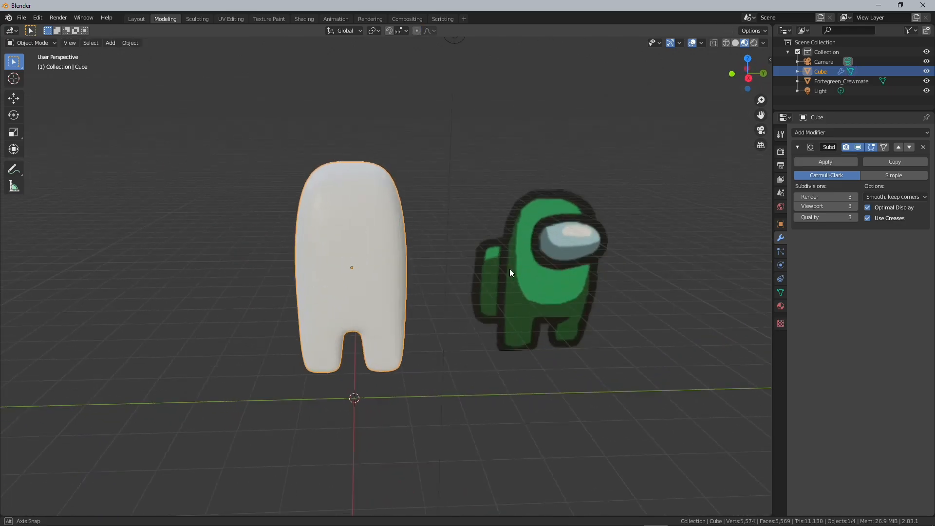
{"action": "mouse_move", "coordinate": [509, 268]}
{"action": "middle_mouse_down"}
{"action": "mouse_move", "coordinate": [464, 248]}
{"action": "mouse_move", "coordinate": [507, 262]}
{"action": "middle_mouse_up"}
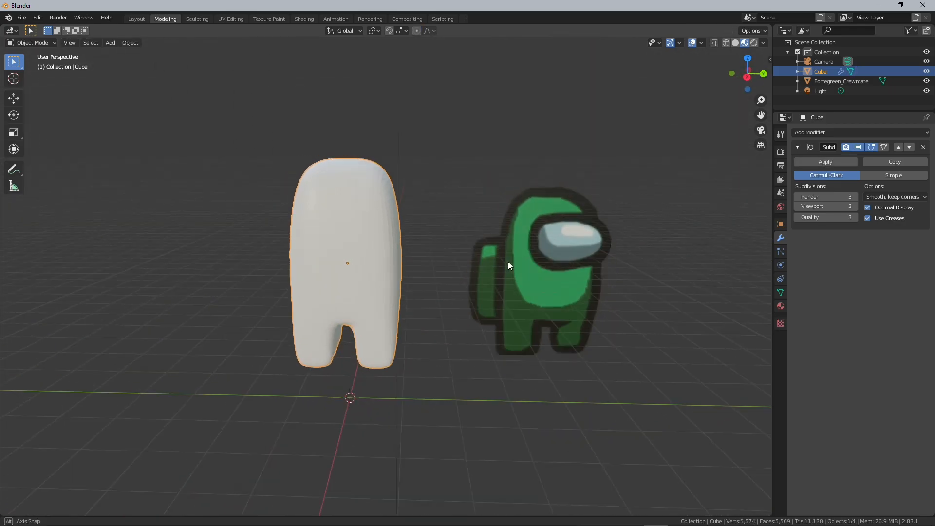
Step: Try to move the body's mid-height side edges about 0.25 m along X with smooth proportional editing
{"action": "scroll", "coordinate": [395, 253], "scroll_direction": "up", "scroll_amount": 4}
{"action": "middle_click_drag", "start_coordinate": [395, 253], "coordinate": [445, 247]}
{"action": "middle_click_drag", "start_coordinate": [423, 251], "coordinate": [453, 219]}
{"action": "key", "text": "Tab"}
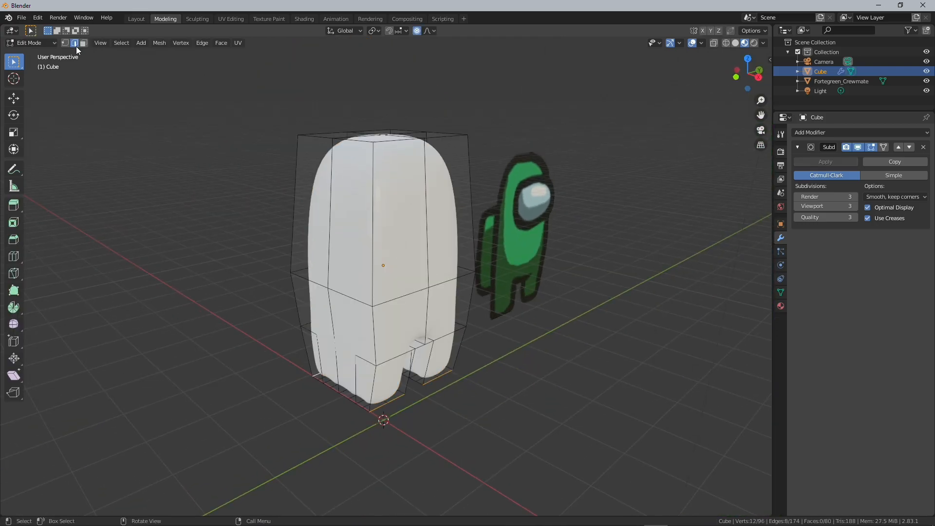
{"action": "middle_click_drag", "start_coordinate": [428, 298], "coordinate": [484, 278]}
{"action": "key", "text": "g"}
{"action": "key", "text": "x"}
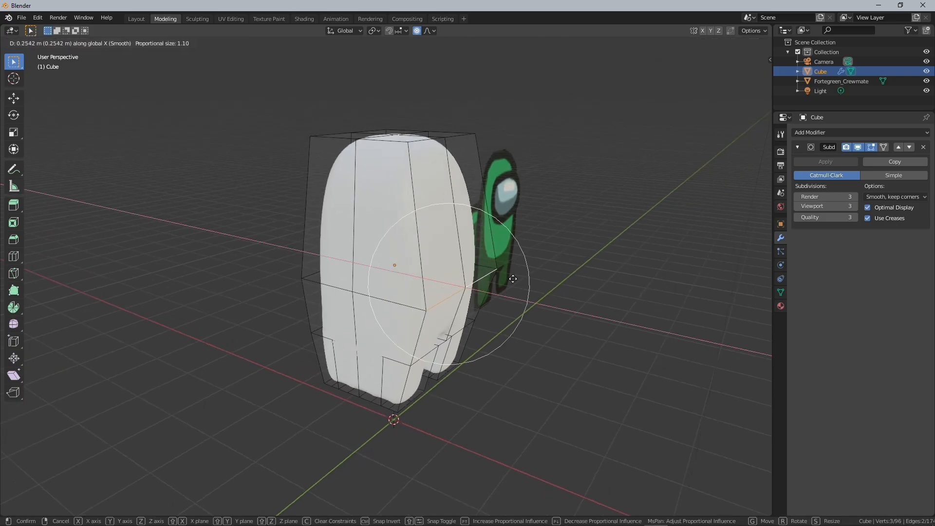
{"action": "left_click", "coordinate": [512, 278]}
{"action": "key", "text": "Tab"}
{"action": "middle_click_drag", "start_coordinate": [545, 270], "coordinate": [250, 274]}
{"action": "key", "text": "Tab"}
{"action": "key", "text": "ctrl+z"}
{"action": "key", "text": "Tab"}
Step: Add a cube at the back of the body for the backpack and scale it narrower along Y
{"action": "scroll", "coordinate": [443, 250], "scroll_direction": "up", "scroll_amount": 1}
{"action": "middle_click_drag", "start_coordinate": [444, 254], "coordinate": [267, 229]}
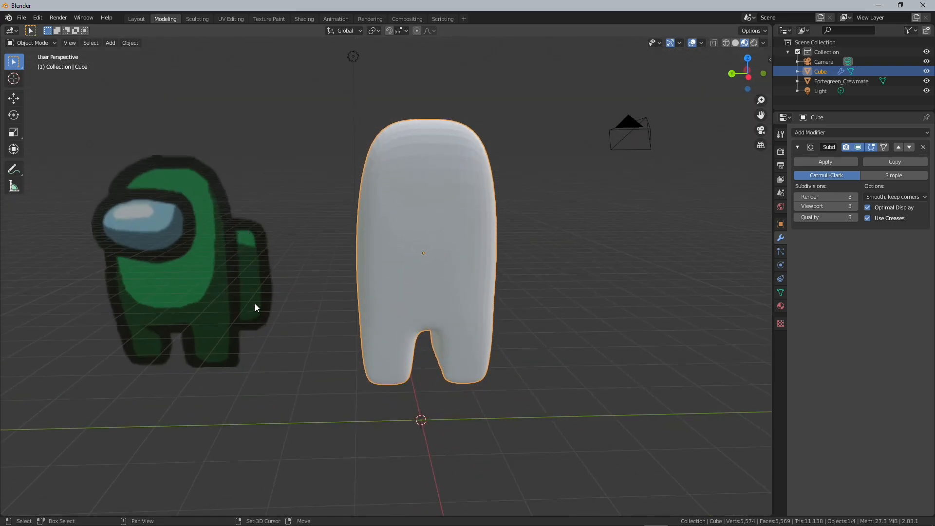
{"action": "middle_click_drag", "start_coordinate": [479, 244], "coordinate": [554, 247]}
{"action": "key", "text": "shift+a"}
{"action": "key", "text": "shift+a"}
{"action": "mouse_move", "coordinate": [500, 230]}
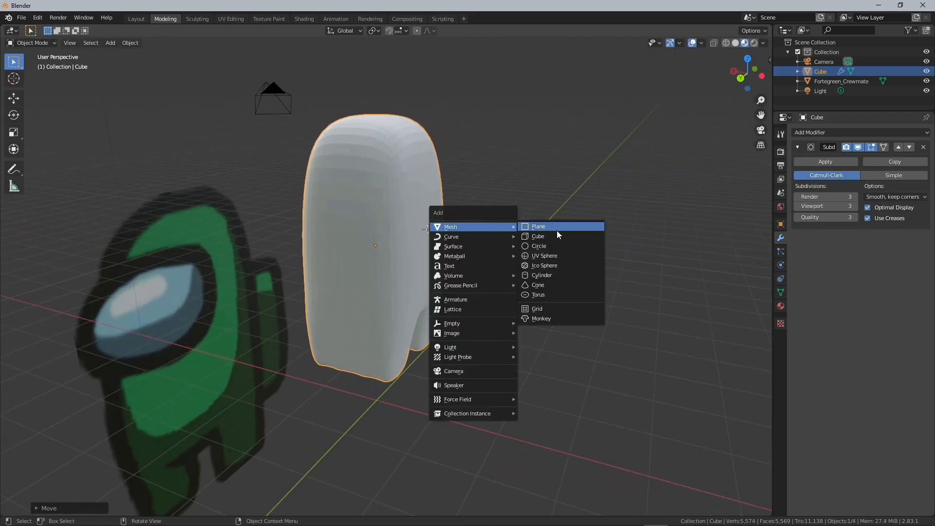
{"action": "left_click", "coordinate": [557, 237]}
{"action": "middle_click_drag", "start_coordinate": [523, 232], "coordinate": [612, 247]}
{"action": "key", "text": "s"}
{"action": "key", "text": "x"}
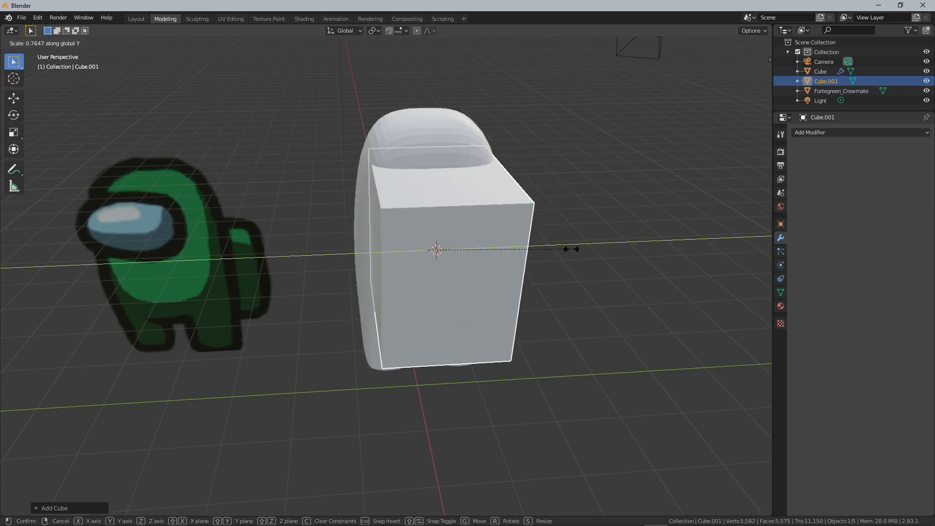
{"action": "left_click", "coordinate": [537, 250]}
Step: Scale the backpack cube thinner along X and move it against the back of the body
{"action": "middle_click_drag", "start_coordinate": [537, 250], "coordinate": [740, 259]}
{"action": "key", "text": "s"}
{"action": "key", "text": "x"}
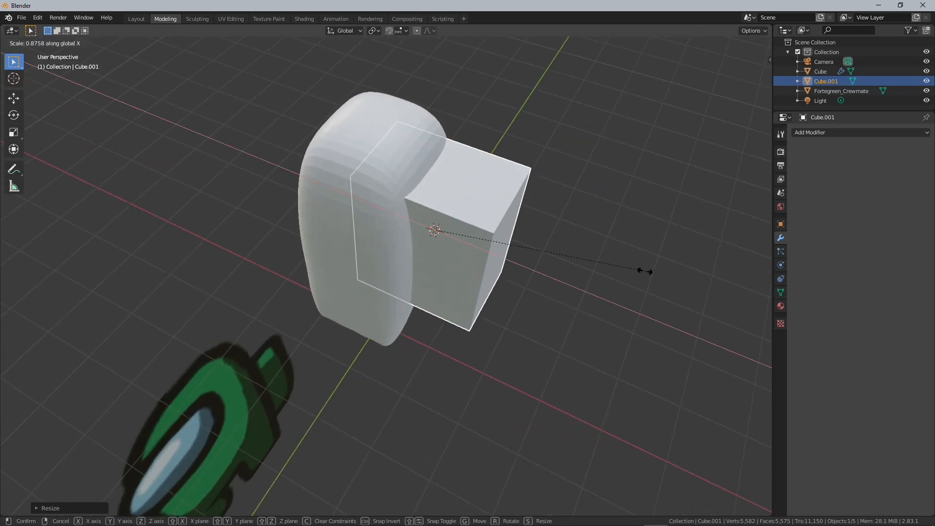
{"action": "left_click", "coordinate": [514, 226]}
{"action": "middle_click_drag", "start_coordinate": [513, 224], "coordinate": [586, 183]}
{"action": "key", "text": "g"}
{"action": "left_click", "coordinate": [422, 250]}
Step: Subdivide all the backpack's faces in Edit Mode into a 4 by 4 grid per side
{"action": "scroll", "coordinate": [585, 187], "scroll_direction": "up", "scroll_amount": 5}
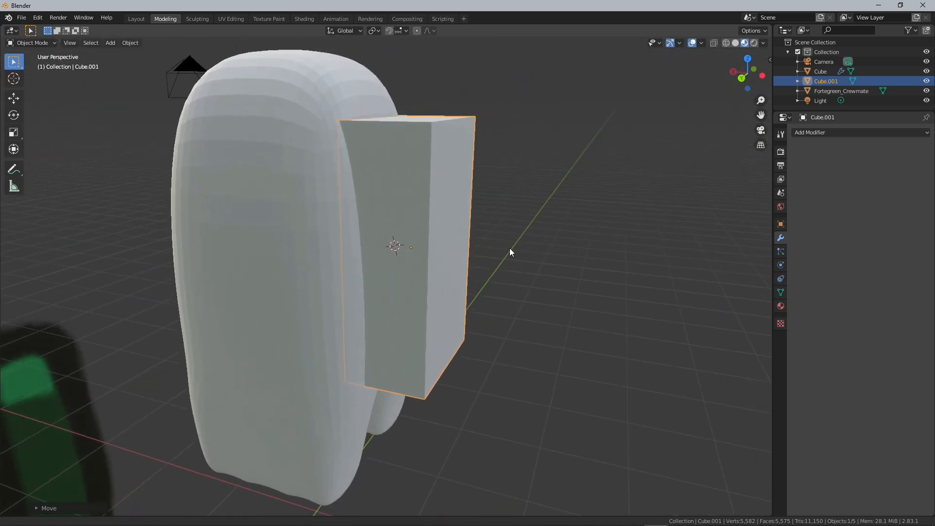
{"action": "key", "text": "Tab"}
{"action": "right_click", "coordinate": [447, 216]}
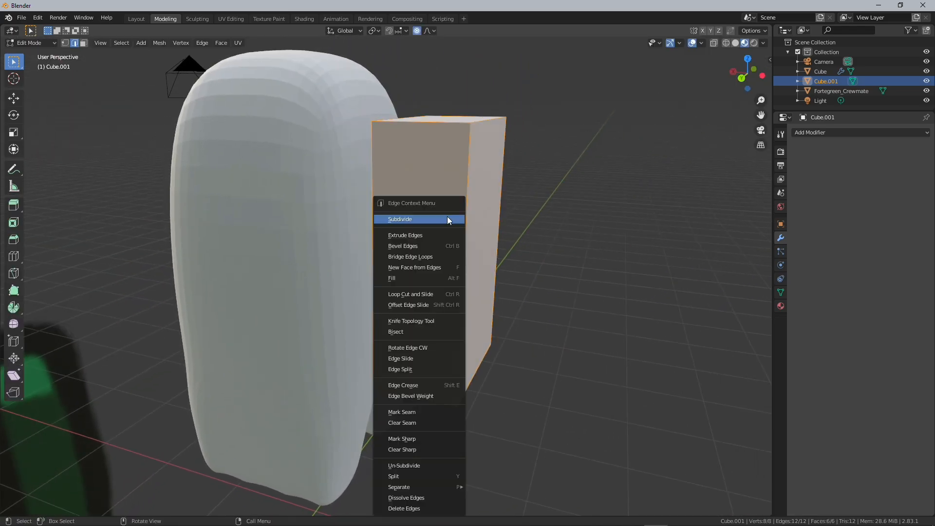
{"action": "left_click", "coordinate": [447, 215]}
Step: Add a Subdivision Surface modifier to the backpack and set its viewport subdivisions to 3
{"action": "left_click", "coordinate": [811, 133]}
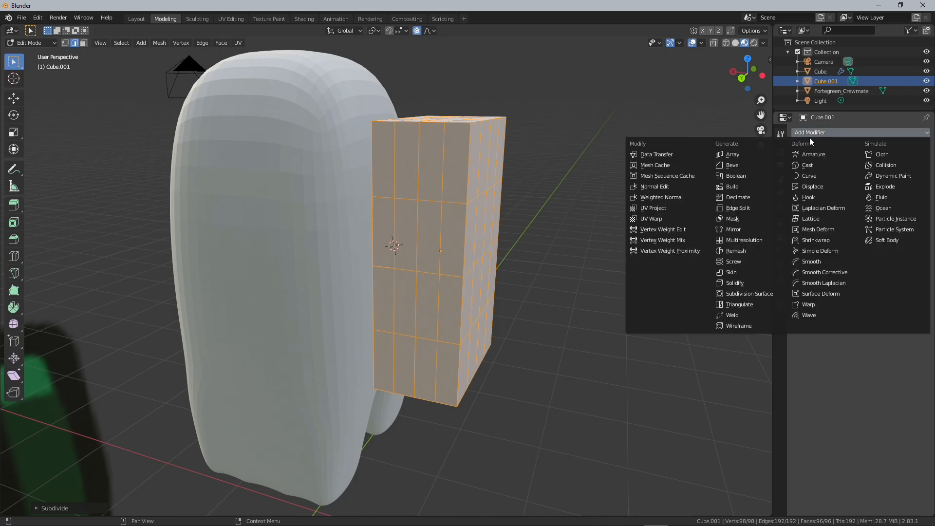
{"action": "left_click", "coordinate": [748, 293]}
{"action": "middle_click_drag", "start_coordinate": [674, 273], "coordinate": [566, 267]}
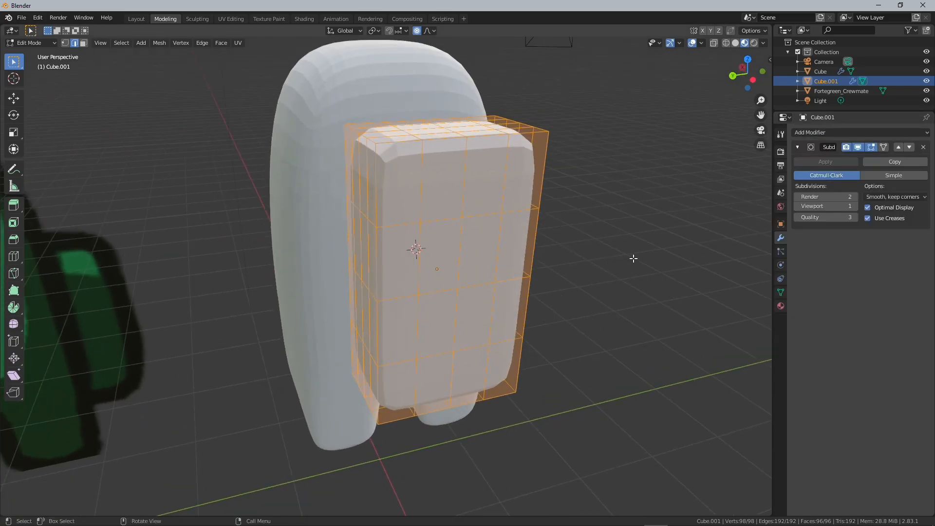
{"action": "left_click", "coordinate": [855, 207]}
{"action": "left_click", "coordinate": [855, 206]}
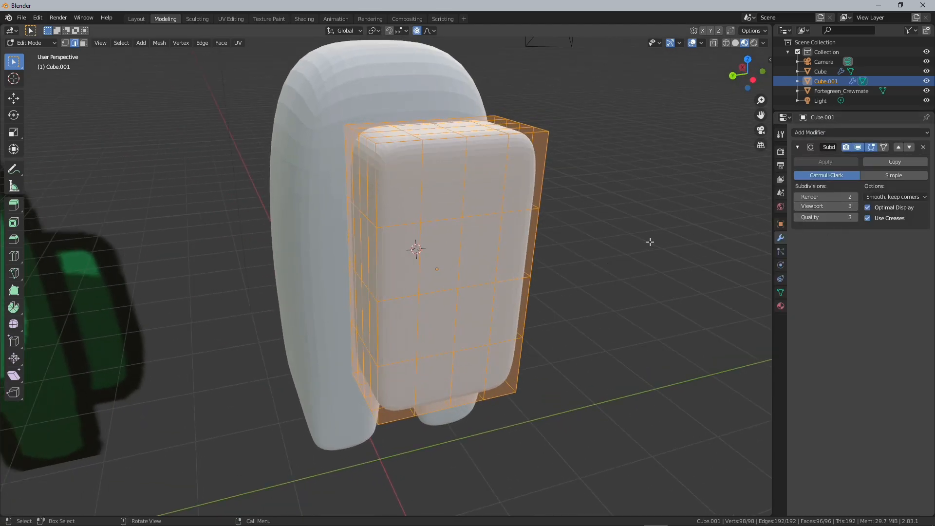
Step: Tilt the backpack about the Y axis in Object Mode and move it along X to follow the body's back
{"action": "middle_click_drag", "start_coordinate": [520, 229], "coordinate": [533, 247]}
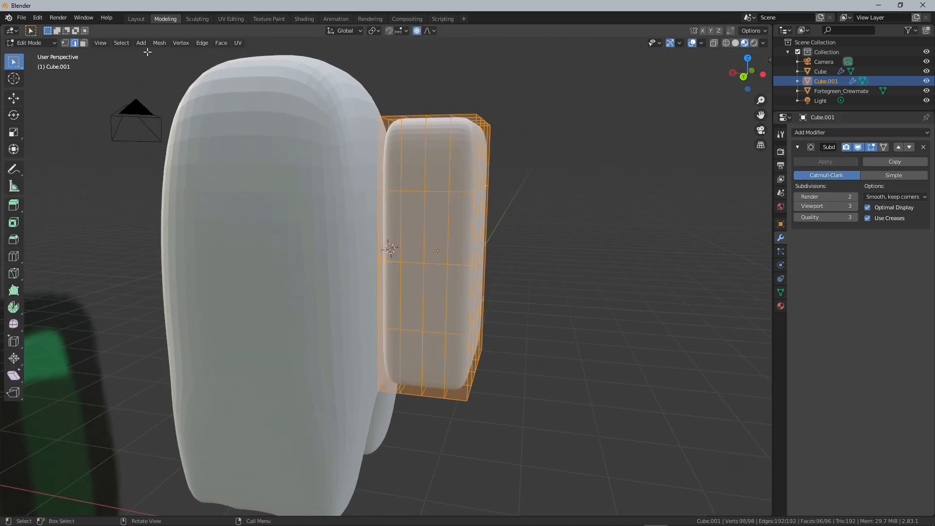
{"action": "key", "text": "Tab"}
{"action": "middle_click_drag", "start_coordinate": [569, 188], "coordinate": [396, 192]}
{"action": "key", "text": "r"}
{"action": "key", "text": "y"}
{"action": "left_click", "coordinate": [579, 185]}
{"action": "key", "text": "g"}
{"action": "key", "text": "x"}
{"action": "left_click", "coordinate": [563, 188]}
{"action": "scroll", "coordinate": [405, 164], "scroll_direction": "down", "scroll_amount": 4}
{"action": "scroll", "coordinate": [406, 165], "scroll_direction": "up", "scroll_amount": 4}
Step: Select all the backpack's bottom faces and move them along X with proportional editing to fit the body
{"action": "key", "text": "Tab"}
{"action": "middle_click_drag", "start_coordinate": [480, 285], "coordinate": [509, 301]}
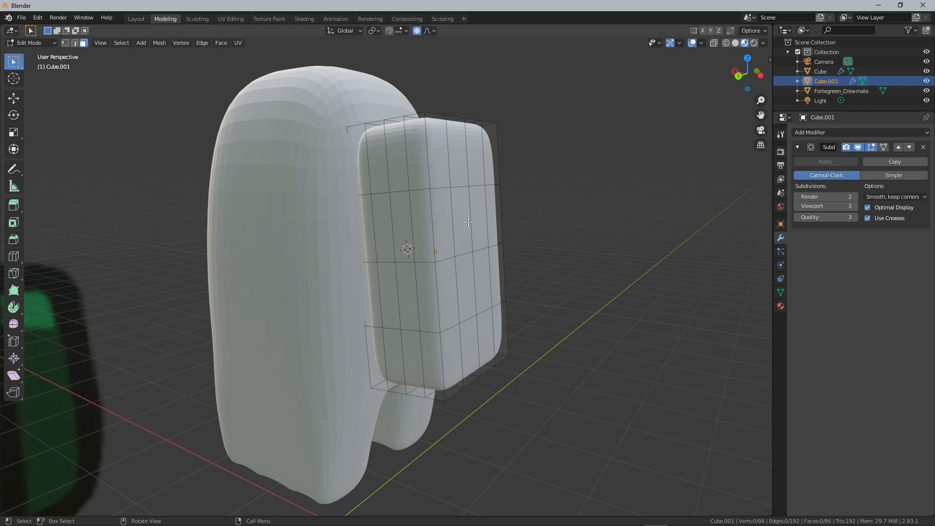
{"action": "middle_click_drag", "start_coordinate": [512, 232], "coordinate": [396, 278]}
{"action": "left_click", "coordinate": [391, 254], "text": "shift"}
{"action": "left_click", "coordinate": [390, 295], "text": "shift"}
{"action": "left_click", "coordinate": [387, 359], "text": "shift"}
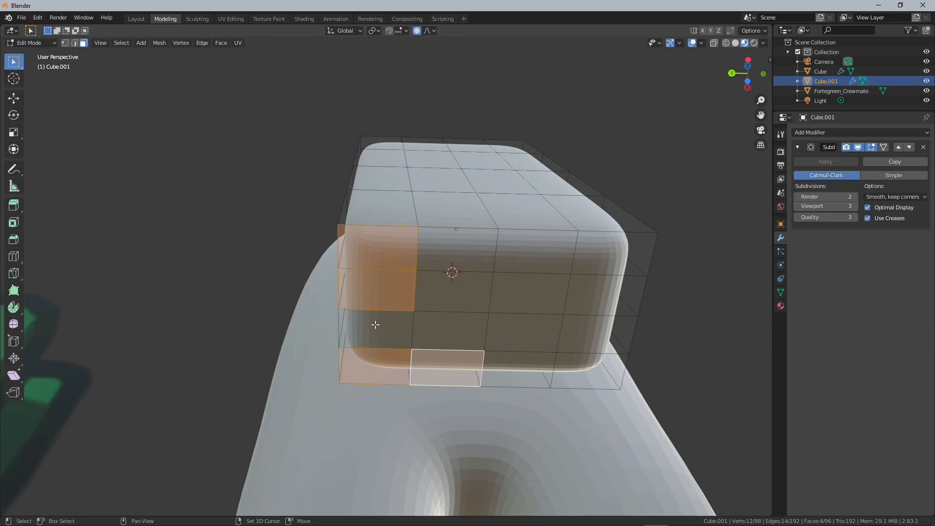
{"action": "left_click", "coordinate": [449, 298], "text": "shift"}
{"action": "left_click", "coordinate": [538, 250], "text": "shift"}
{"action": "left_click", "coordinate": [468, 263], "text": "shift"}
{"action": "left_click", "coordinate": [523, 298], "text": "shift"}
{"action": "left_click", "coordinate": [525, 357], "text": "shift"}
{"action": "left_click", "coordinate": [542, 333], "text": "shift"}
{"action": "left_click", "coordinate": [603, 339], "text": "shift"}
{"action": "left_click", "coordinate": [611, 266], "text": "shift"}
{"action": "middle_click_drag", "start_coordinate": [610, 266], "coordinate": [417, 353]}
{"action": "key", "text": "g"}
{"action": "key", "text": "x"}
{"action": "left_click", "coordinate": [592, 342]}
{"action": "key", "text": "Tab"}
Step: Select all the backpack's top faces and move them about 0.08 m along X towards the body with proportional editing
{"action": "key", "text": "Tab"}
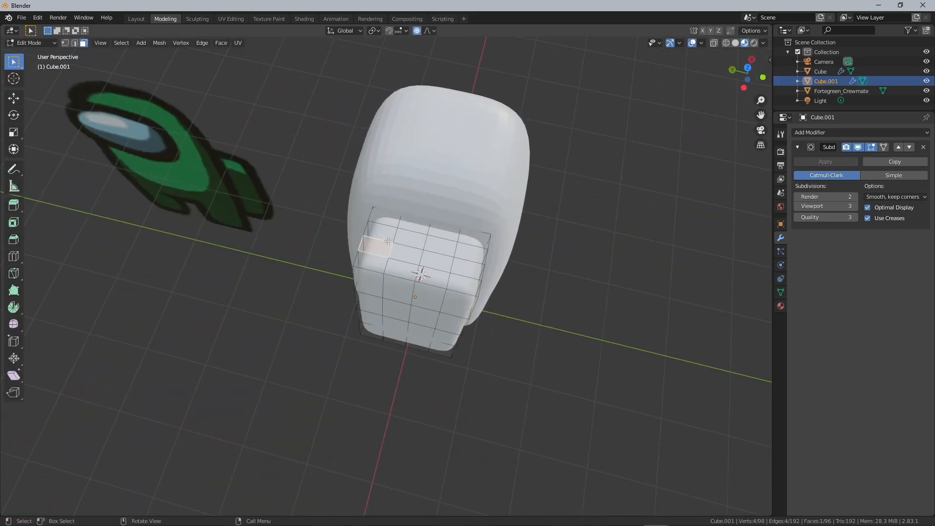
{"action": "left_click", "coordinate": [384, 217], "text": "shift"}
{"action": "left_click", "coordinate": [380, 232], "text": "shift"}
{"action": "left_click", "coordinate": [372, 262], "text": "shift"}
{"action": "left_click", "coordinate": [407, 253], "text": "shift"}
{"action": "left_click", "coordinate": [433, 277], "text": "shift"}
{"action": "left_click", "coordinate": [403, 269], "text": "shift"}
{"action": "left_click", "coordinate": [411, 241], "text": "shift"}
{"action": "left_click", "coordinate": [414, 227], "text": "shift"}
{"action": "left_click", "coordinate": [442, 234], "text": "shift"}
{"action": "left_click", "coordinate": [440, 248], "text": "shift"}
{"action": "left_click", "coordinate": [438, 262], "text": "shift"}
{"action": "left_click", "coordinate": [464, 266], "text": "shift"}
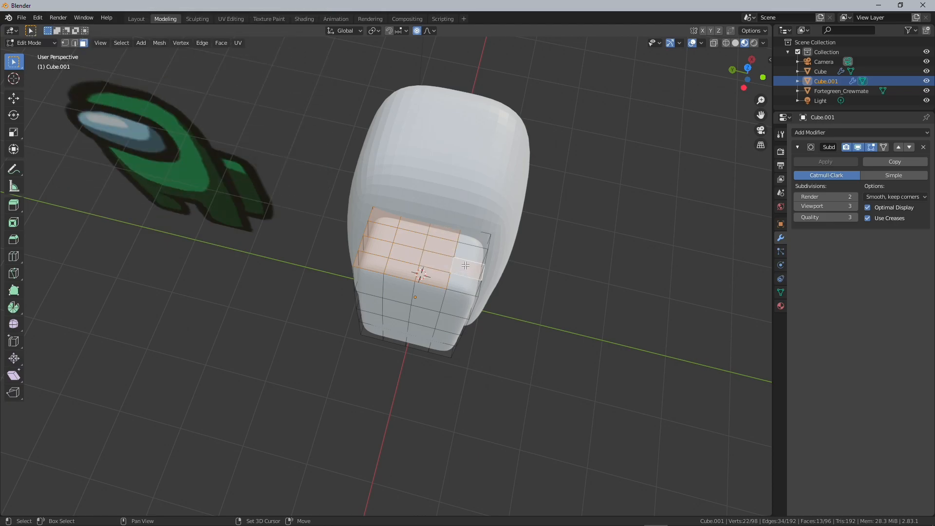
{"action": "middle_click_drag", "start_coordinate": [484, 245], "coordinate": [460, 195]}
{"action": "key", "text": "g"}
{"action": "key", "text": "x"}
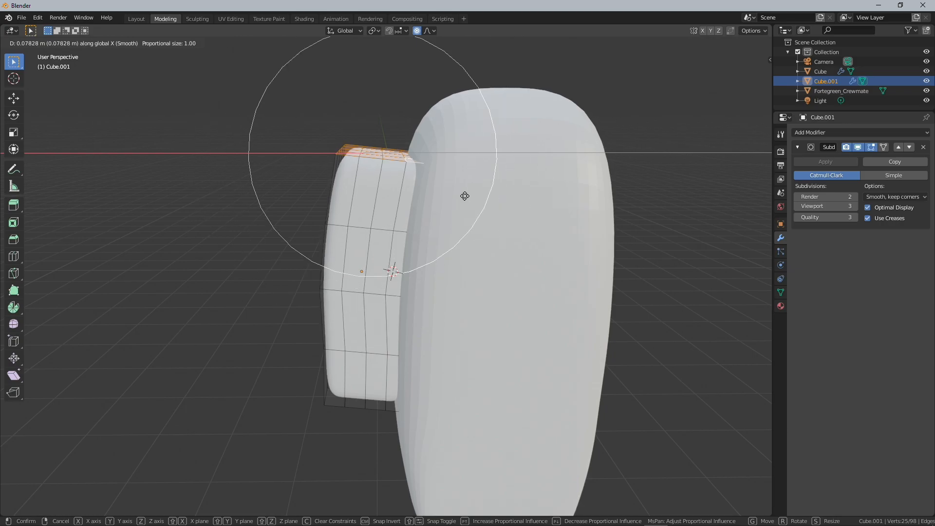
{"action": "left_click", "coordinate": [465, 196]}
{"action": "key", "text": "Tab"}
{"action": "scroll", "coordinate": [473, 219], "scroll_direction": "down", "scroll_amount": 3}
{"action": "middle_click_drag", "start_coordinate": [473, 219], "coordinate": [451, 293]}
{"action": "left_click", "coordinate": [536, 212]}
{"action": "key", "text": "Delete"}
{"action": "scroll", "coordinate": [463, 341], "scroll_direction": "up", "scroll_amount": 2}
{"action": "scroll", "coordinate": [422, 357], "scroll_direction": "down", "scroll_amount": 3}
Step: Add a cube at the front of the body for the visor and scale it down along Z
{"action": "middle_click_drag", "start_coordinate": [422, 358], "coordinate": [376, 316]}
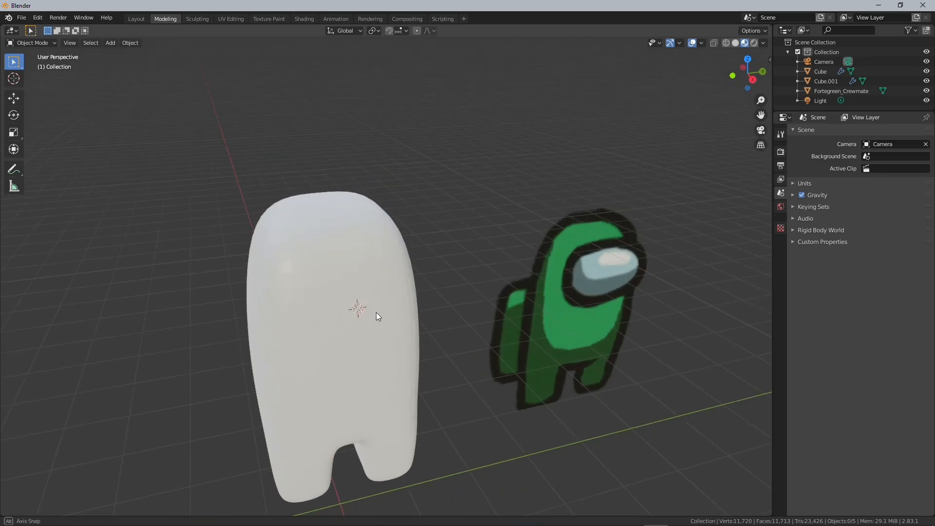
{"action": "key", "text": "shift+a"}
{"action": "mouse_move", "coordinate": [376, 313]}
{"action": "left_click", "coordinate": [423, 324]}
{"action": "key", "text": "s"}
{"action": "key", "text": "z"}
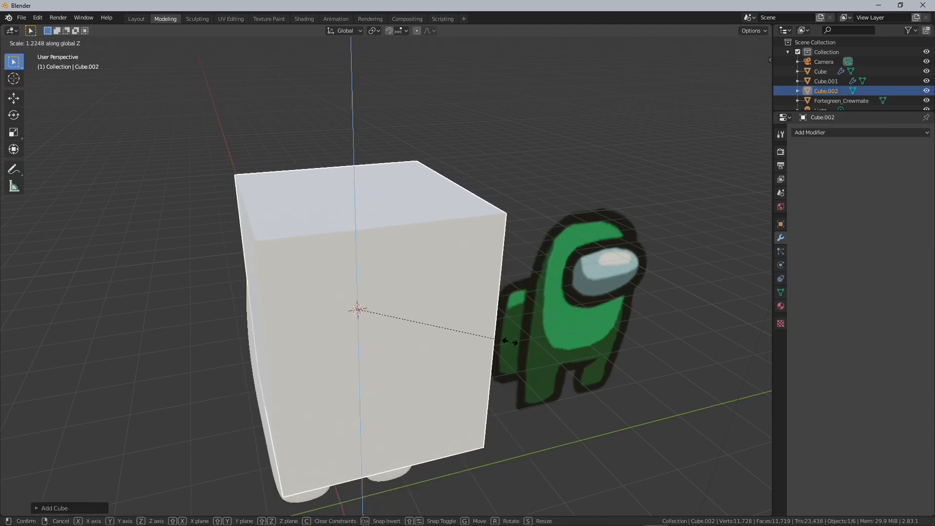
{"action": "left_click", "coordinate": [413, 309]}
Step: Thin the visor cube along X and adjust its height along Z to form a small flat block
{"action": "key", "text": "s"}
{"action": "key", "text": "x"}
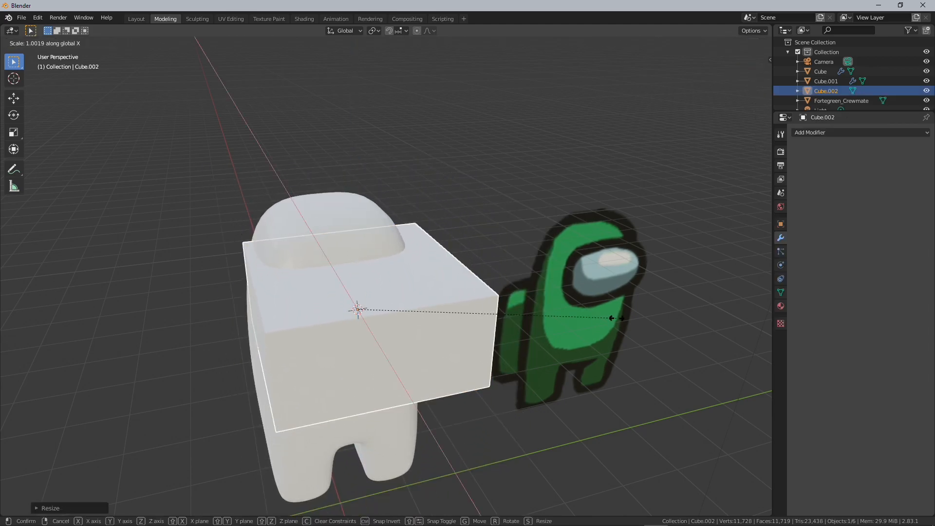
{"action": "left_click", "coordinate": [503, 327]}
{"action": "middle_click_drag", "start_coordinate": [502, 326], "coordinate": [518, 342]}
{"action": "key", "text": "z"}
{"action": "left_click", "coordinate": [700, 383]}
{"action": "key", "text": "x"}
{"action": "left_click", "coordinate": [425, 343]}
{"action": "middle_click_drag", "start_coordinate": [425, 343], "coordinate": [448, 336]}
{"action": "left_click", "coordinate": [409, 350]}
Step: Move the visor block along Y to centre it on the upper front of the body
{"action": "key", "text": "g"}
{"action": "key", "text": "x"}
{"action": "key", "text": "y"}
{"action": "left_click", "coordinate": [456, 340]}
Step: Add a Subdivision Surface modifier to the visor and set its viewport subdivisions to 3
{"action": "left_click", "coordinate": [900, 132]}
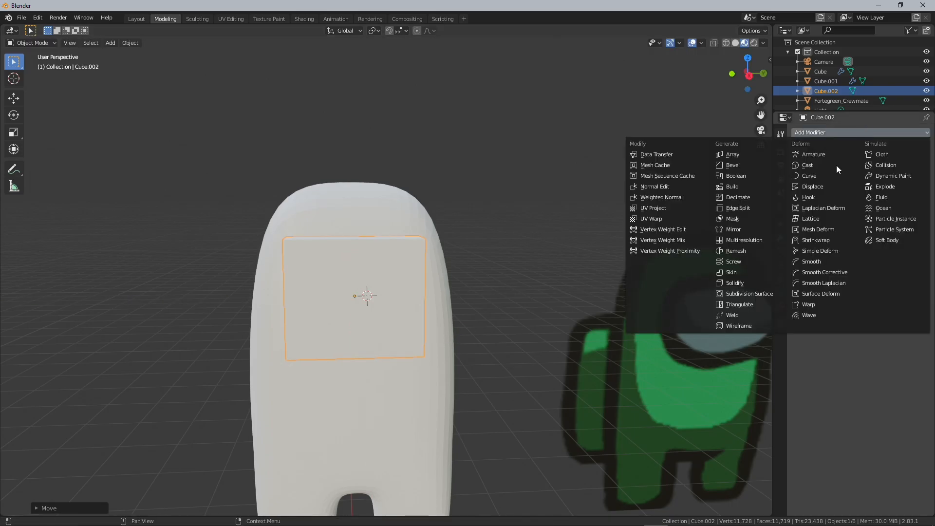
{"action": "left_click", "coordinate": [749, 292]}
{"action": "middle_click_drag", "start_coordinate": [450, 250], "coordinate": [822, 238]}
{"action": "left_click", "coordinate": [855, 207]}
{"action": "left_click", "coordinate": [855, 206]}
Step: Scale the rounded visor overall and along Z to give it a wide oval shape on the face
{"action": "middle_click_drag", "start_coordinate": [572, 269], "coordinate": [519, 265]}
{"action": "key", "text": "s"}
{"action": "left_click", "coordinate": [597, 257]}
{"action": "key", "text": "s"}
{"action": "key", "text": "z"}
{"action": "left_click", "coordinate": [540, 222]}
{"action": "middle_click_drag", "start_coordinate": [470, 246], "coordinate": [636, 264]}
{"action": "key", "text": "s"}
{"action": "key", "text": "z"}
{"action": "left_click", "coordinate": [562, 235]}
{"action": "key", "text": "s"}
{"action": "left_click", "coordinate": [521, 235]}
Step: Rotate the visor by about -7 degrees around Y in the front view to follow the body's slope
{"action": "key", "text": "KP_1"}
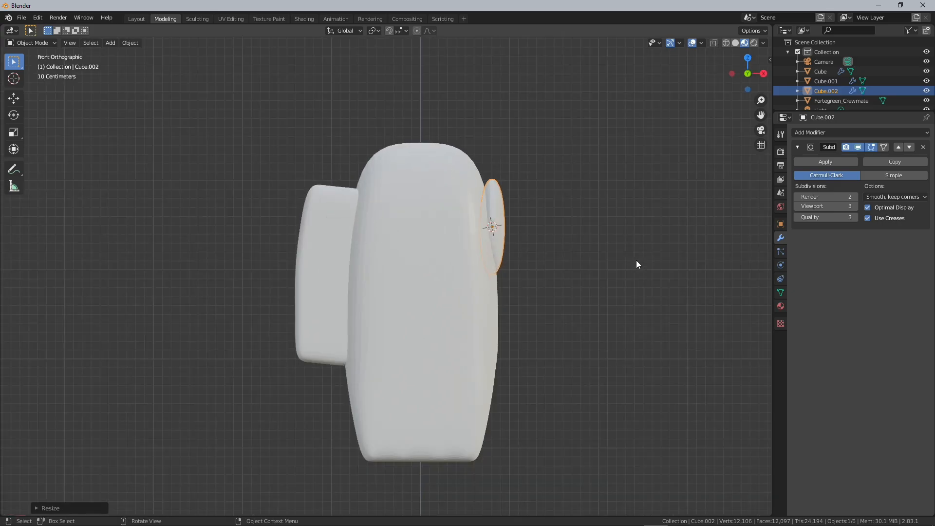
{"action": "key", "text": "r"}
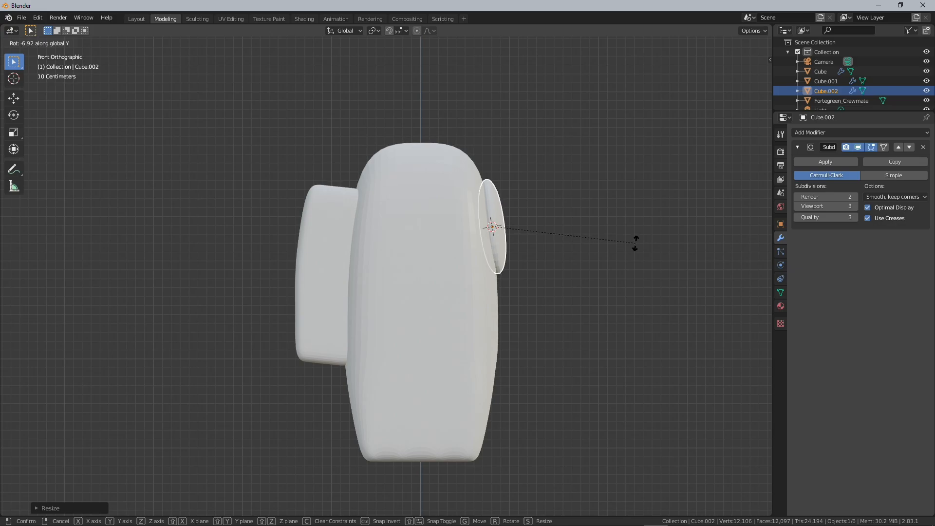
{"action": "left_click", "coordinate": [633, 244]}
{"action": "middle_click_drag", "start_coordinate": [631, 243], "coordinate": [520, 253]}
{"action": "scroll", "coordinate": [520, 253], "scroll_direction": "down", "scroll_amount": 4}
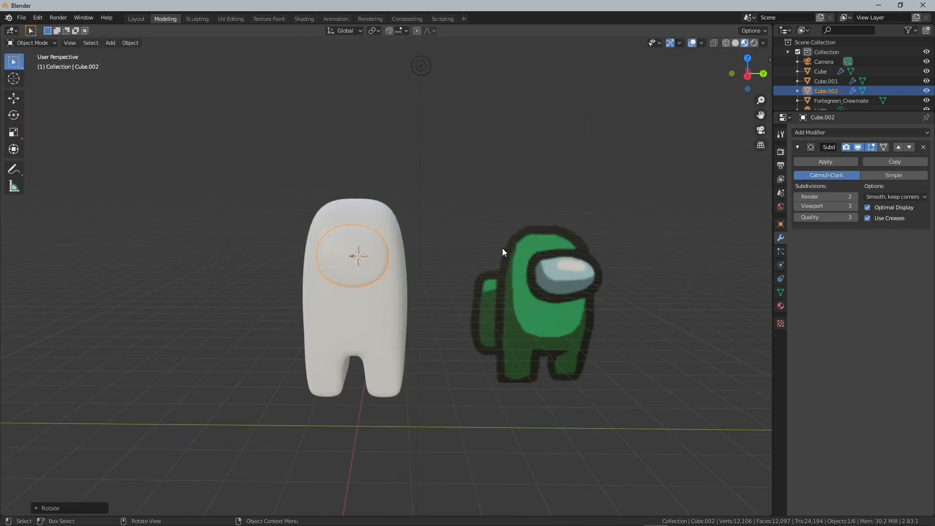
Step: Stretch the visor along its local Z axis by a factor of about 1.1
{"action": "scroll", "coordinate": [482, 230], "scroll_direction": "up", "scroll_amount": 3}
{"action": "key", "text": "s"}
{"action": "key", "text": "z"}
{"action": "key", "text": "z"}
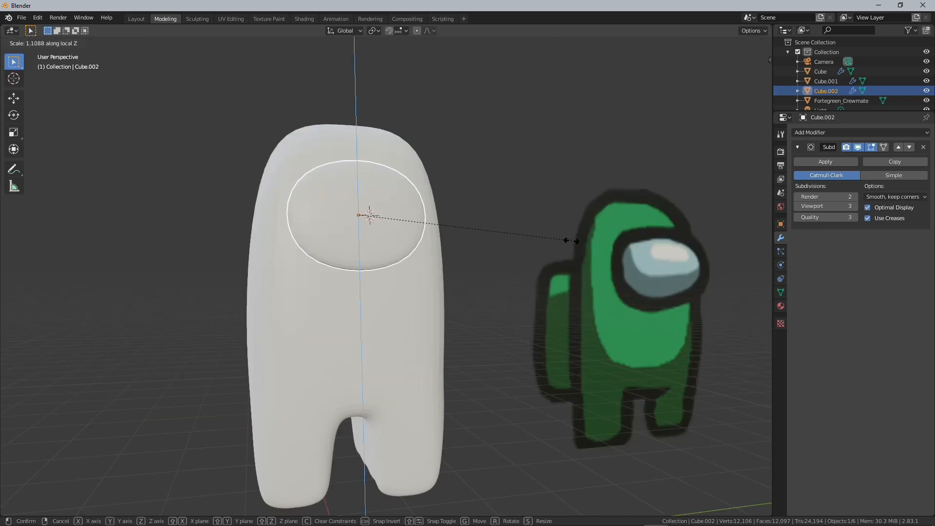
{"action": "left_click", "coordinate": [541, 239]}
{"action": "left_click", "coordinate": [497, 213]}
Step: Scale the visor up slightly in all directions so it covers more of the face
{"action": "middle_click_drag", "start_coordinate": [497, 213], "coordinate": [612, 276]}
{"action": "scroll", "coordinate": [594, 294], "scroll_direction": "down", "scroll_amount": 5}
{"action": "scroll", "coordinate": [536, 269], "scroll_direction": "up", "scroll_amount": 4}
{"action": "middle_click_drag", "start_coordinate": [435, 261], "coordinate": [425, 252]}
{"action": "left_click", "coordinate": [417, 247]}
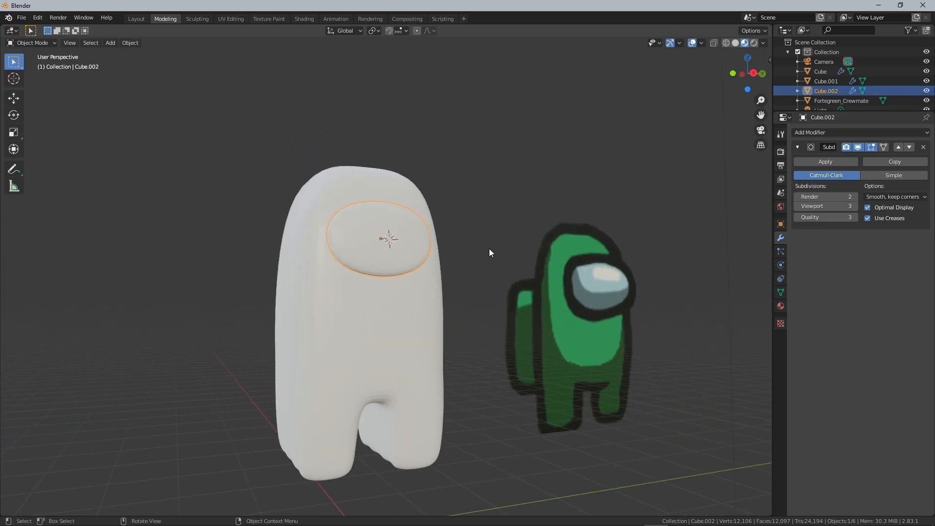
{"action": "left_click", "coordinate": [520, 253]}
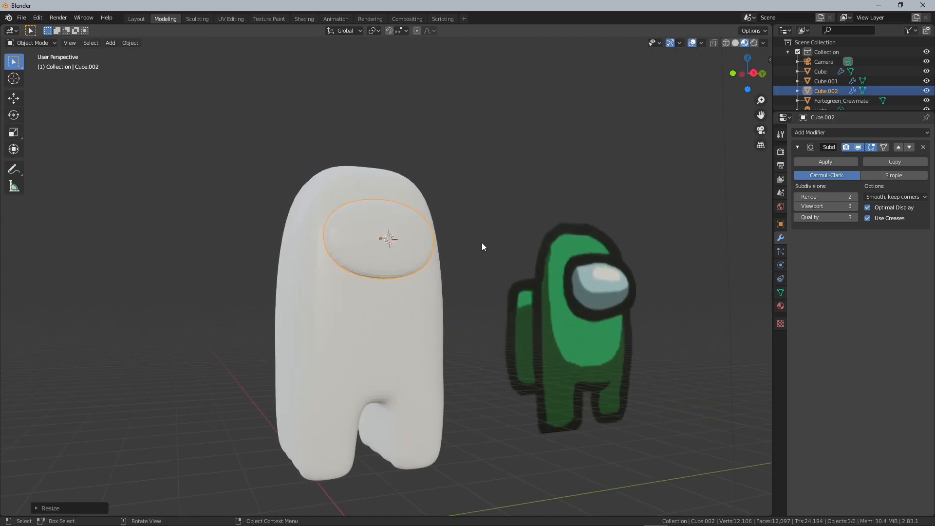
Step: Move the visor down about 0.05 m along Z on the front of the body
{"action": "key", "text": "g"}
{"action": "key", "text": "z"}
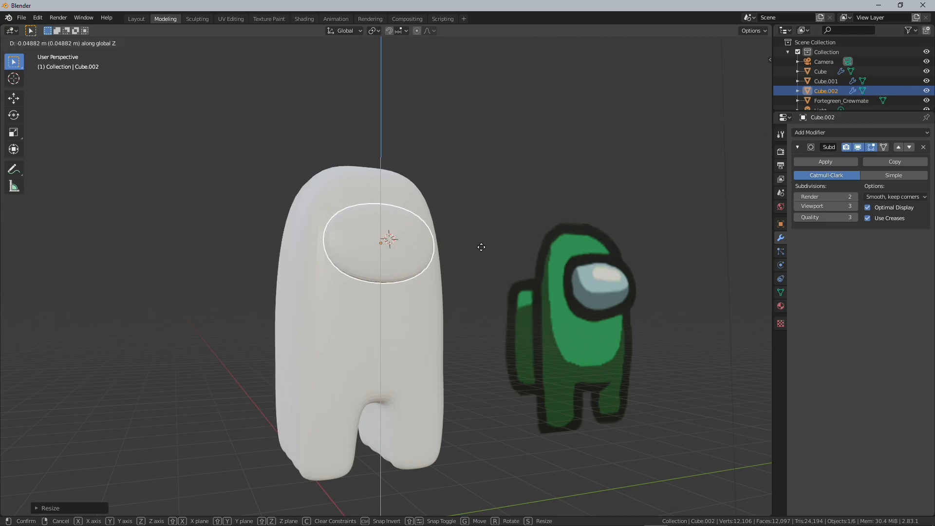
{"action": "left_click", "coordinate": [481, 246]}
{"action": "middle_click_drag", "start_coordinate": [480, 247], "coordinate": [589, 242]}
{"action": "left_click", "coordinate": [589, 241]}
{"action": "scroll", "coordinate": [560, 302], "scroll_direction": "down", "scroll_amount": 3}
{"action": "scroll", "coordinate": [532, 347], "scroll_direction": "up", "scroll_amount": 2}
Step: Select the body together with the backpack and join them into one object, leaving the visor separate
{"action": "middle_click_drag", "start_coordinate": [533, 348], "coordinate": [468, 322]}
{"action": "left_click", "coordinate": [441, 311]}
{"action": "middle_click_drag", "start_coordinate": [560, 380], "coordinate": [507, 303]}
{"action": "right_click", "coordinate": [384, 292]}
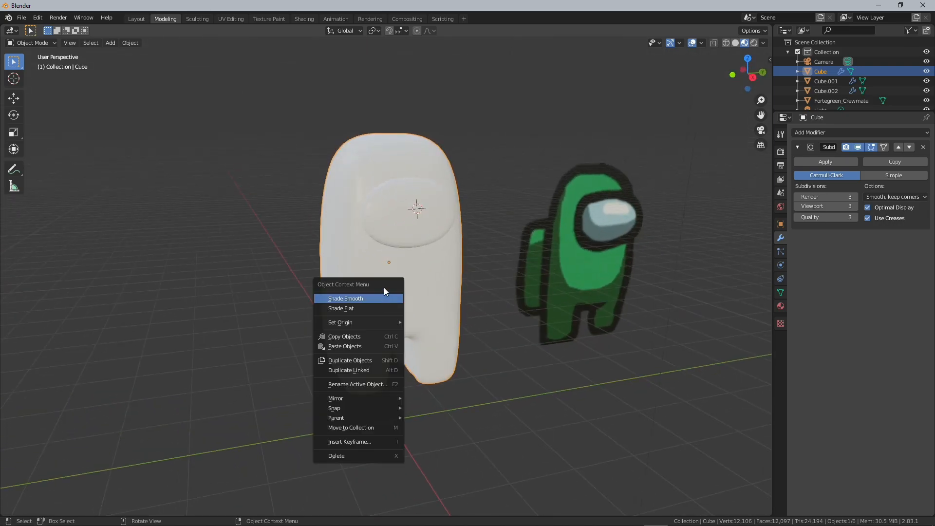
{"action": "left_click", "coordinate": [396, 225]}
{"action": "middle_click_drag", "start_coordinate": [405, 226], "coordinate": [417, 257]}
{"action": "left_click", "coordinate": [373, 234]}
{"action": "right_click", "coordinate": [373, 235]}
{"action": "middle_click_drag", "start_coordinate": [373, 234], "coordinate": [440, 270]}
{"action": "left_click", "coordinate": [367, 243], "text": "shift"}
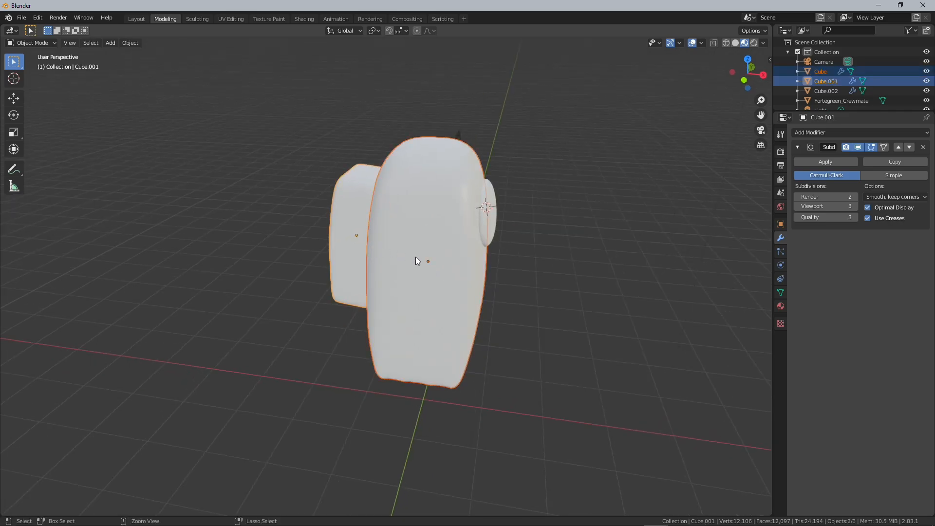
{"action": "key", "text": "ctrl+j"}
{"action": "key", "text": "g"}
{"action": "key", "text": "z"}
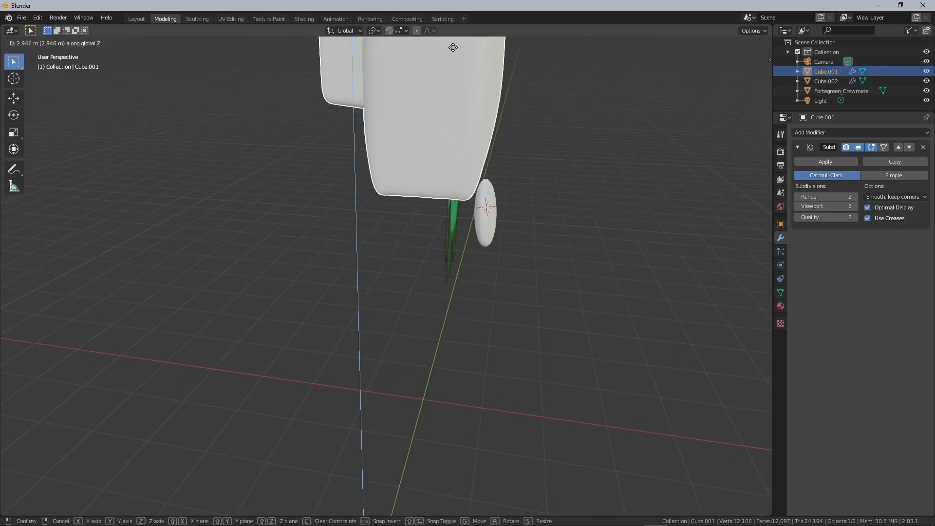
{"action": "key", "text": "Escape"}
Step: Switch to the Shading workspace with the crewmate and the reference image in view
{"action": "middle_click_drag", "start_coordinate": [548, 200], "coordinate": [438, 149]}
{"action": "mouse_move", "coordinate": [413, 107]}
{"action": "middle_mouse_down"}
{"action": "mouse_move", "coordinate": [496, 177]}
{"action": "mouse_move", "coordinate": [470, 244]}
{"action": "mouse_move", "coordinate": [536, 255]}
{"action": "middle_mouse_up"}
{"action": "left_click", "coordinate": [537, 255]}
{"action": "left_click", "coordinate": [303, 18]}
{"action": "middle_click_drag", "start_coordinate": [541, 211], "coordinate": [533, 183]}
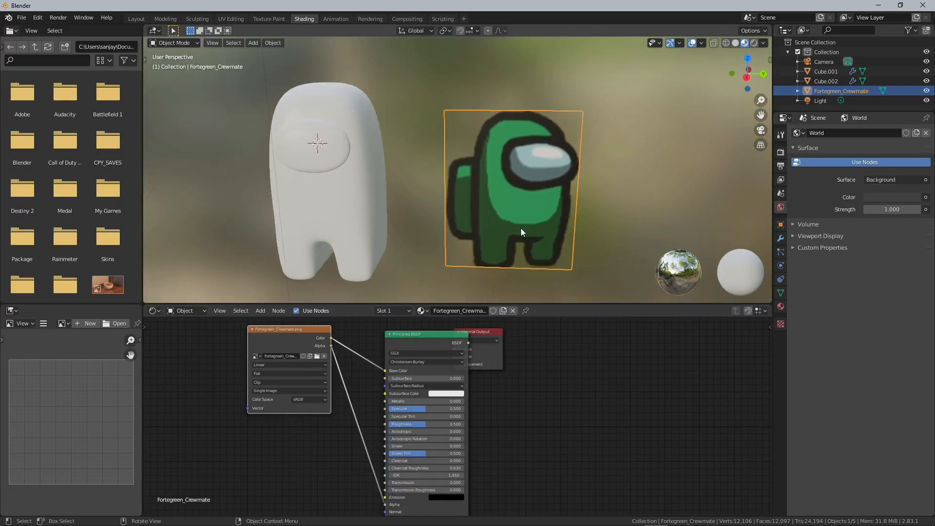
Step: Create a new material on the joined body and backpack, and arrange its shader nodes for editing
{"action": "left_click", "coordinate": [376, 214]}
{"action": "middle_click_drag", "start_coordinate": [394, 212], "coordinate": [478, 244]}
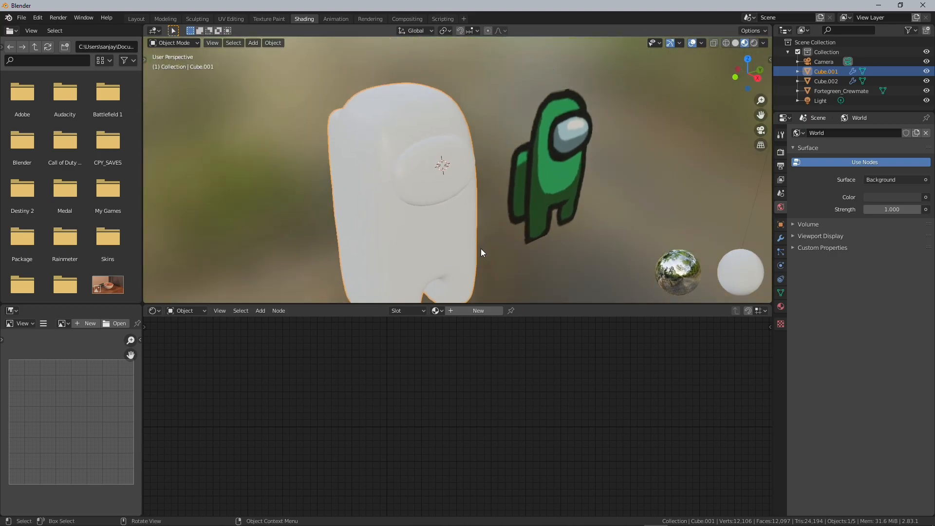
{"action": "left_click", "coordinate": [489, 312]}
{"action": "middle_click_drag", "start_coordinate": [565, 352], "coordinate": [586, 339], "text": "shift"}
{"action": "scroll", "coordinate": [506, 364], "scroll_direction": "up", "scroll_amount": 3}
{"action": "middle_click_drag", "start_coordinate": [507, 363], "coordinate": [484, 460], "text": "shift"}
{"action": "left_click_drag", "start_coordinate": [536, 393], "coordinate": [530, 371]}
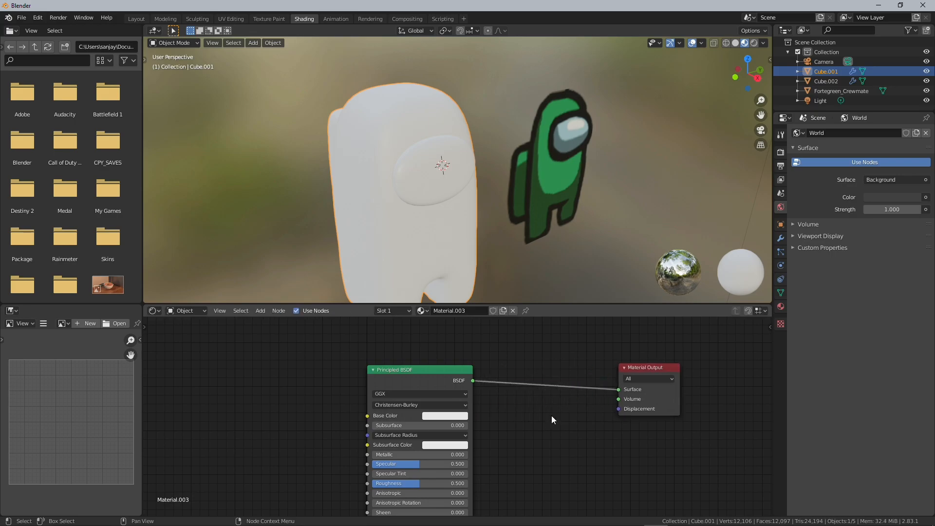
{"action": "middle_click_drag", "start_coordinate": [551, 419], "coordinate": [586, 384]}
Step: Set the Base Color of the body material's Principled BSDF to a bright orange-red
{"action": "middle_click_drag", "start_coordinate": [426, 241], "coordinate": [525, 218]}
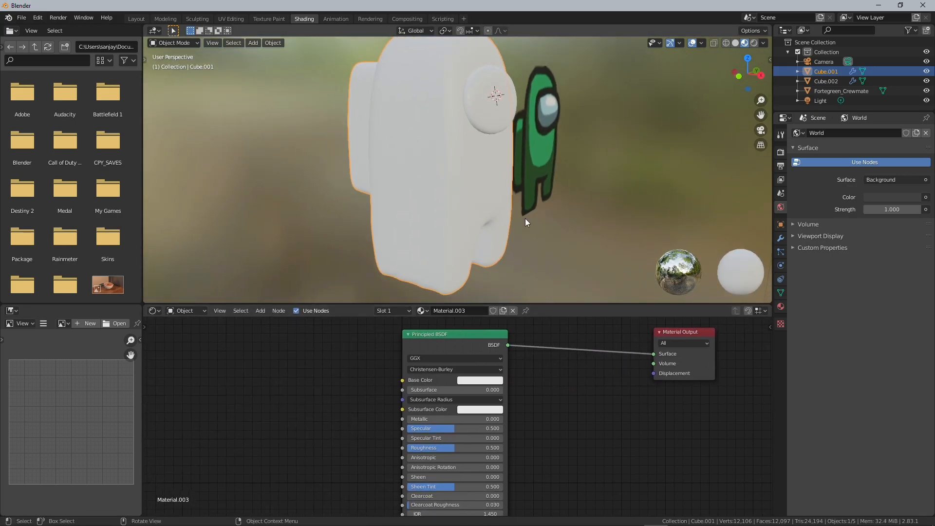
{"action": "middle_click_drag", "start_coordinate": [469, 191], "coordinate": [520, 201]}
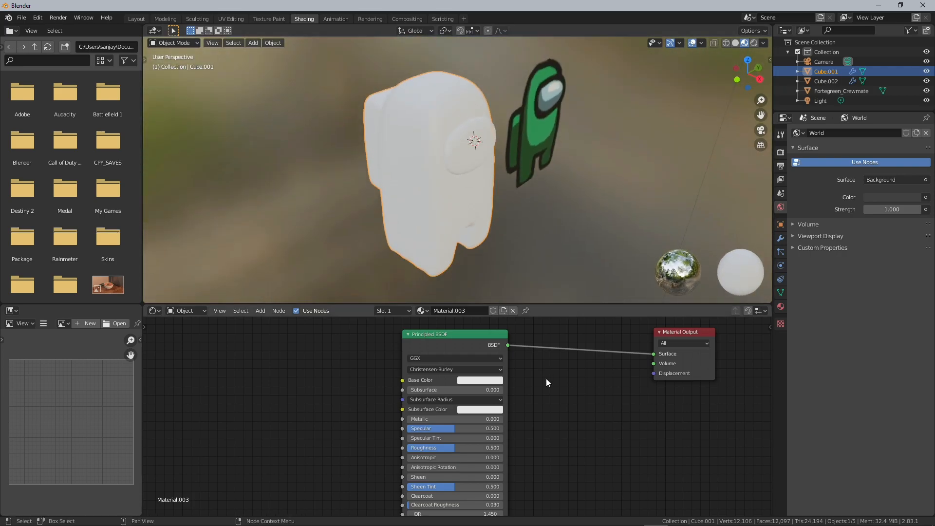
{"action": "scroll", "coordinate": [542, 372], "scroll_direction": "up", "scroll_amount": 2}
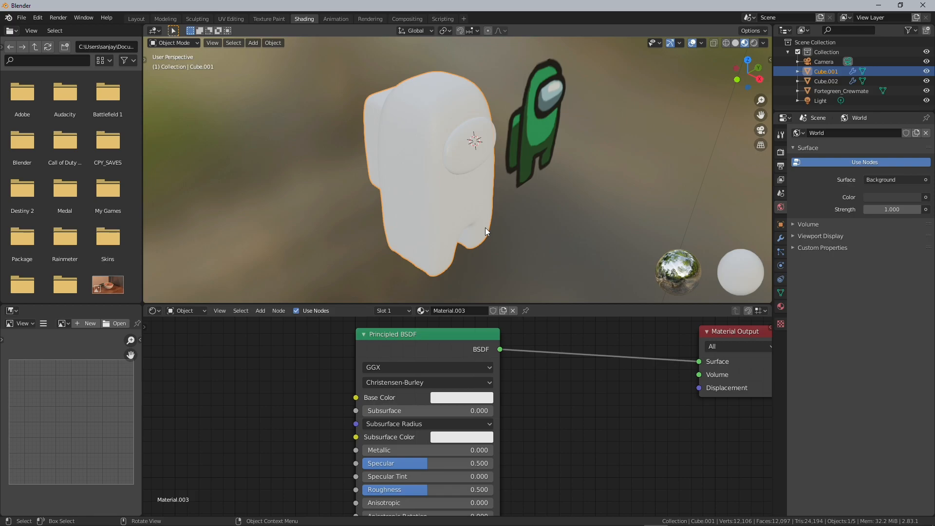
{"action": "middle_click_drag", "start_coordinate": [485, 227], "coordinate": [483, 197]}
{"action": "left_click", "coordinate": [584, 234]}
{"action": "middle_click_drag", "start_coordinate": [584, 235], "coordinate": [560, 235]}
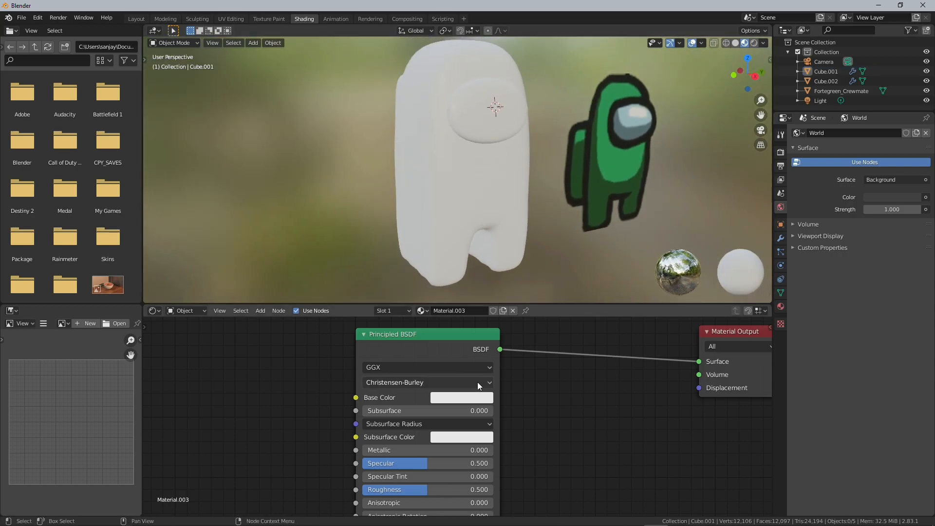
{"action": "left_click", "coordinate": [465, 399]}
{"action": "left_click", "coordinate": [462, 310]}
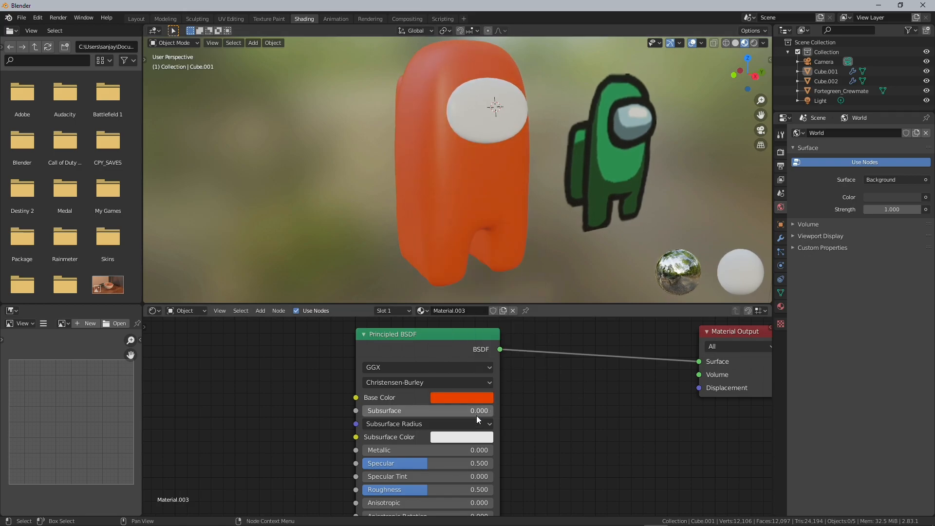
Step: Set the body material's Subsurface Color to amber yellow and its Subsurface amount to 0.455
{"action": "left_click", "coordinate": [466, 435]}
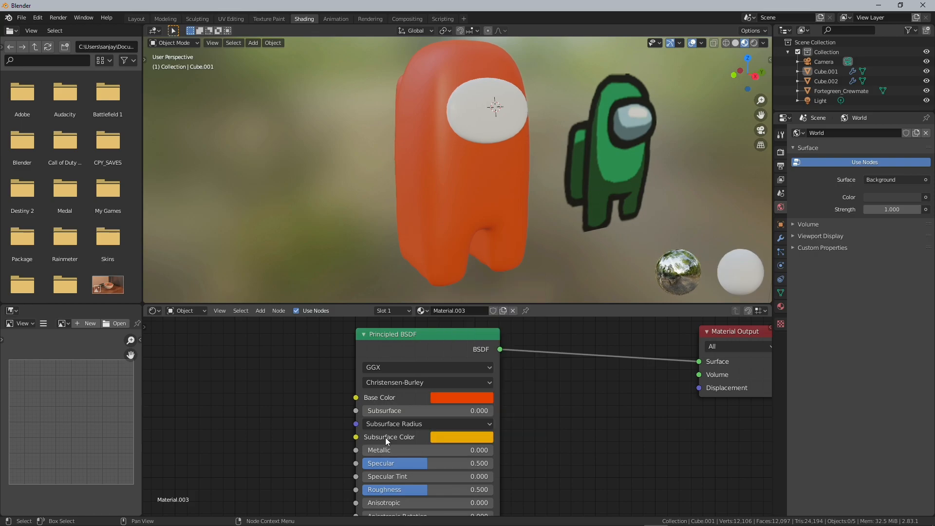
{"action": "left_click", "coordinate": [433, 436]}
{"action": "left_click_drag", "start_coordinate": [390, 410], "coordinate": [438, 411]}
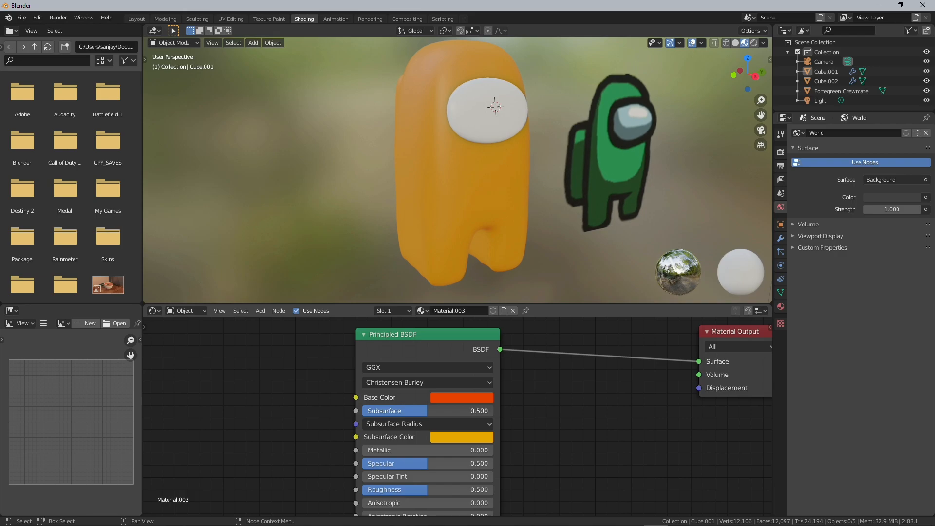
{"action": "middle_click_drag", "start_coordinate": [486, 204], "coordinate": [515, 224]}
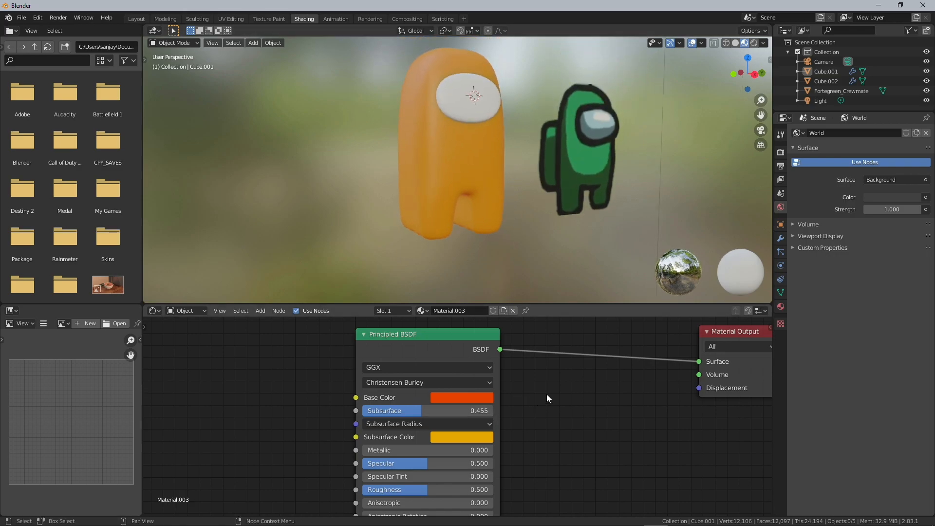
Step: Set the render engine to Cycles with GPU Compute as the device, and enable Adaptive Sampling
{"action": "left_click", "coordinate": [780, 153]}
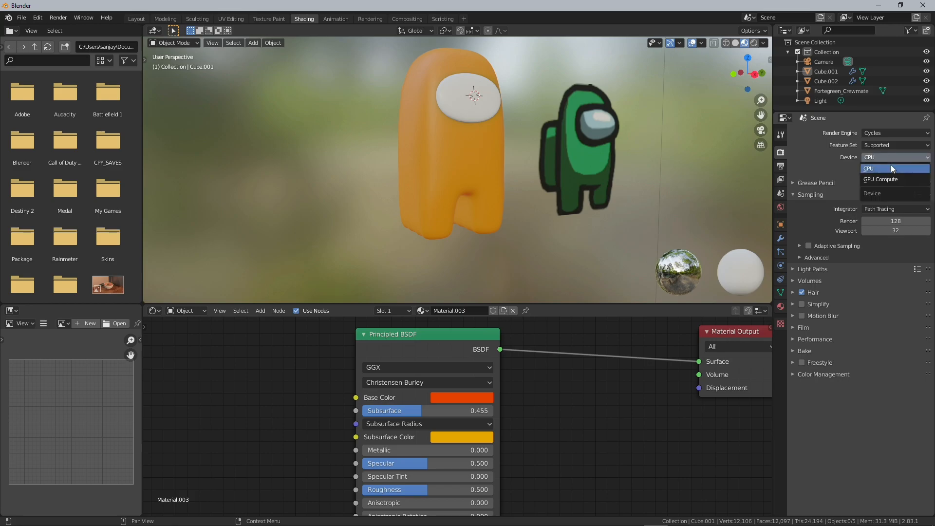
{"action": "left_click", "coordinate": [881, 183]}
{"action": "left_click", "coordinate": [815, 232]}
{"action": "left_click", "coordinate": [808, 235]}
{"action": "left_click", "coordinate": [799, 235]}
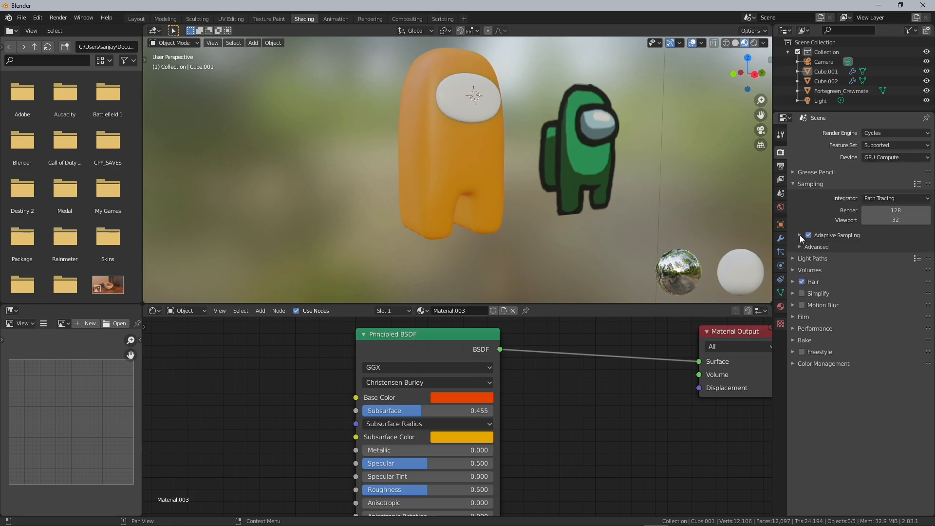
Step: Switch the viewport to Rendered shading and examine the body's subsurface material from several angles
{"action": "middle_click_drag", "start_coordinate": [553, 185], "coordinate": [521, 178]}
{"action": "key", "text": "z"}
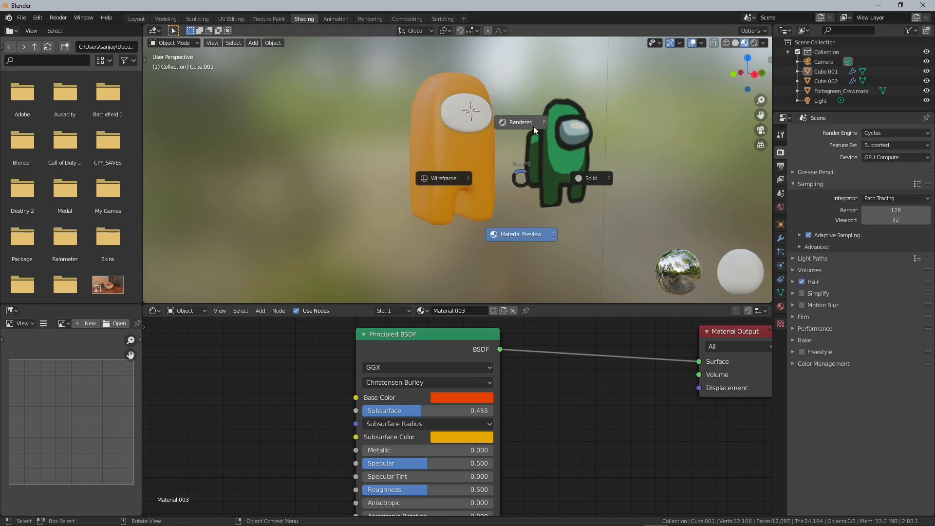
{"action": "left_click", "coordinate": [563, 119]}
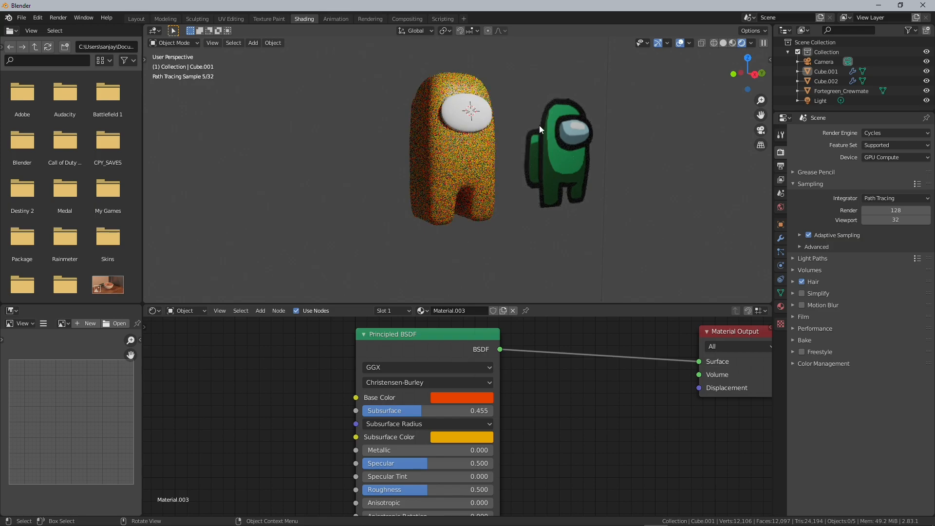
{"action": "scroll", "coordinate": [533, 127], "scroll_direction": "up", "scroll_amount": 3}
{"action": "scroll", "coordinate": [534, 127], "scroll_direction": "up", "scroll_amount": 1}
{"action": "scroll", "coordinate": [531, 197], "scroll_direction": "down", "scroll_amount": 5}
{"action": "middle_click_drag", "start_coordinate": [531, 197], "coordinate": [553, 194]}
{"action": "scroll", "coordinate": [540, 211], "scroll_direction": "up", "scroll_amount": 1}
{"action": "scroll", "coordinate": [553, 194], "scroll_direction": "up", "scroll_amount": 2}
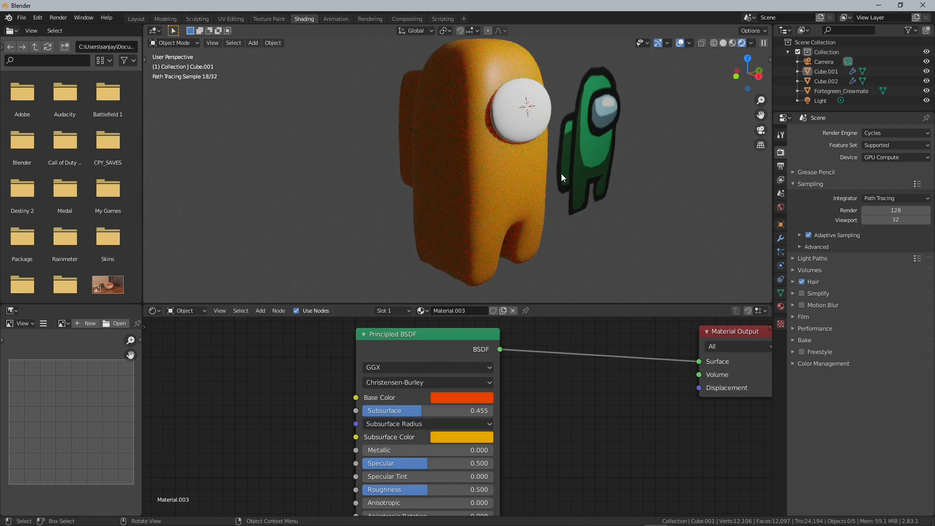
Step: Return the viewport to Material Preview shading
{"action": "key", "text": "z"}
{"action": "left_click", "coordinate": [586, 177]}
{"action": "middle_click_drag", "start_coordinate": [586, 178], "coordinate": [540, 184]}
{"action": "key", "text": "z"}
{"action": "left_click", "coordinate": [511, 265]}
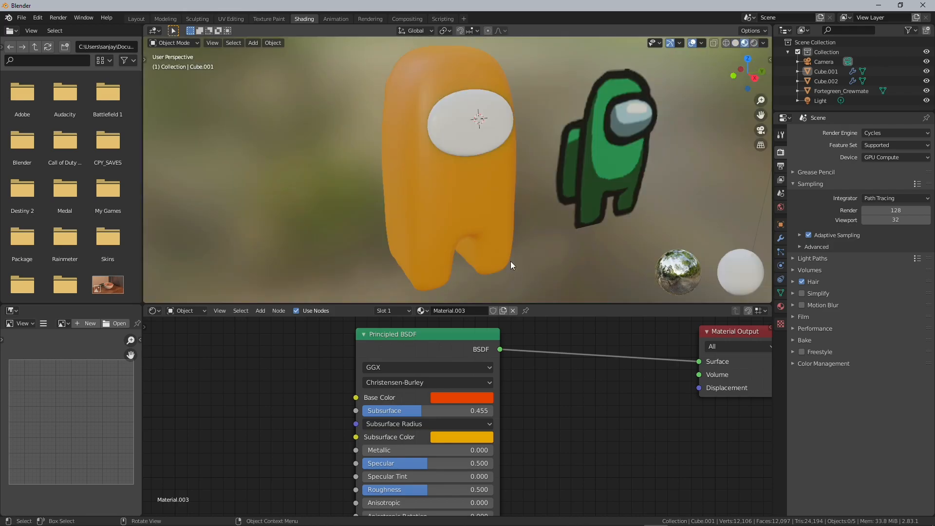
Step: Select the body and lower its material's Roughness to 0.327
{"action": "left_click", "coordinate": [489, 210]}
{"action": "middle_click_drag", "start_coordinate": [545, 391], "coordinate": [506, 302]}
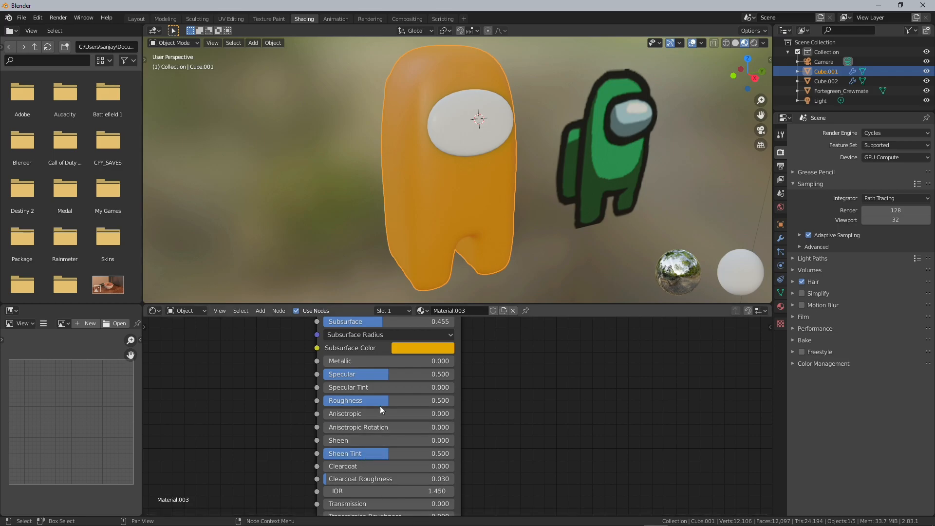
{"action": "left_click_drag", "start_coordinate": [370, 401], "coordinate": [365, 401]}
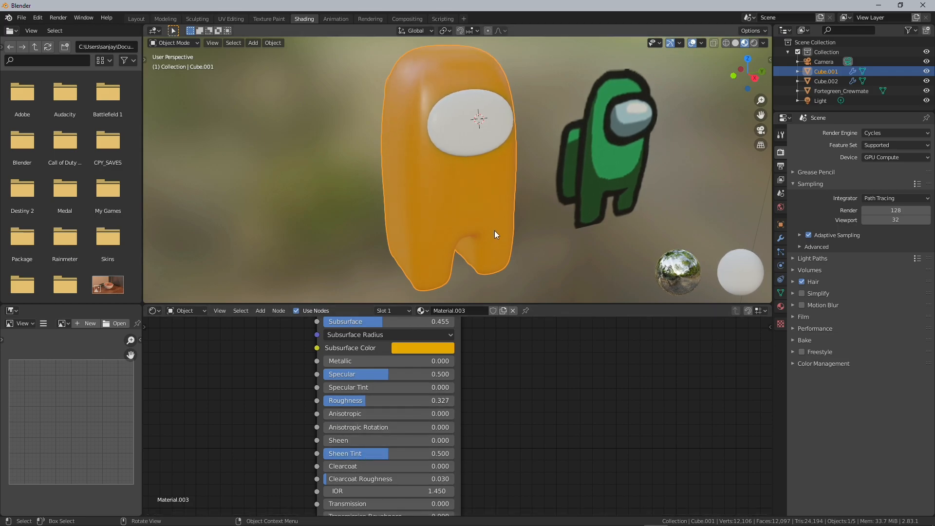
{"action": "scroll", "coordinate": [493, 234], "scroll_direction": "down", "scroll_amount": 2}
{"action": "middle_click_drag", "start_coordinate": [499, 231], "coordinate": [514, 225]}
Step: Set the body material's Clearcoat to 1.000 and adjust its Clearcoat Roughness
{"action": "middle_click_drag", "start_coordinate": [375, 478], "coordinate": [371, 442]}
{"action": "left_click_drag", "start_coordinate": [370, 431], "coordinate": [501, 430]}
{"action": "scroll", "coordinate": [464, 239], "scroll_direction": "up", "scroll_amount": 3}
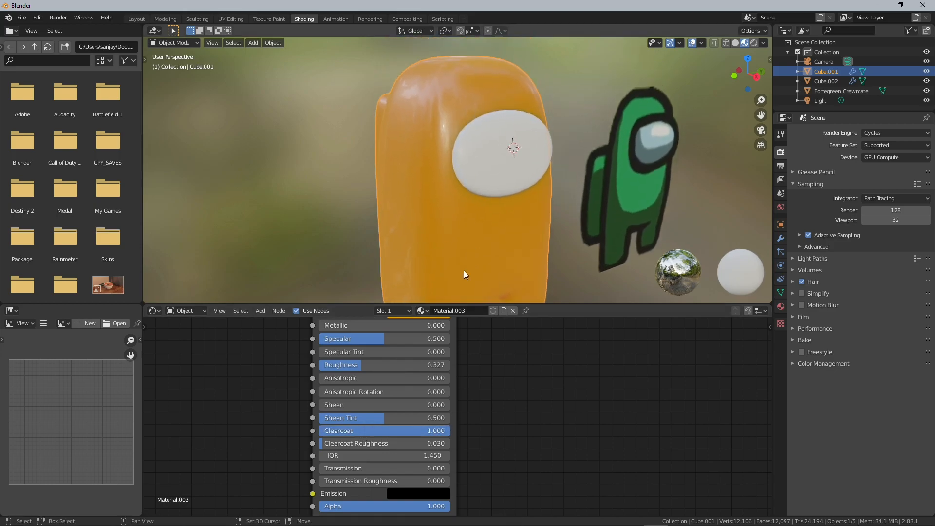
{"action": "left_click_drag", "start_coordinate": [383, 443], "coordinate": [386, 443]}
Step: Turn on Rendered shading and move the scene light to a spot above the crewmate's backpack side
{"action": "mouse_move", "coordinate": [463, 196]}
{"action": "middle_mouse_down"}
{"action": "mouse_move", "coordinate": [378, 212]}
{"action": "mouse_move", "coordinate": [293, 196]}
{"action": "mouse_move", "coordinate": [185, 203]}
{"action": "mouse_move", "coordinate": [708, 211]}
{"action": "mouse_move", "coordinate": [644, 187]}
{"action": "mouse_move", "coordinate": [506, 168]}
{"action": "mouse_move", "coordinate": [558, 186]}
{"action": "mouse_move", "coordinate": [582, 162]}
{"action": "mouse_move", "coordinate": [574, 166]}
{"action": "mouse_move", "coordinate": [575, 134]}
{"action": "middle_mouse_up"}
{"action": "left_click", "coordinate": [754, 43]}
{"action": "left_click", "coordinate": [614, 58]}
{"action": "key", "text": "g"}
{"action": "left_click", "coordinate": [431, 63]}
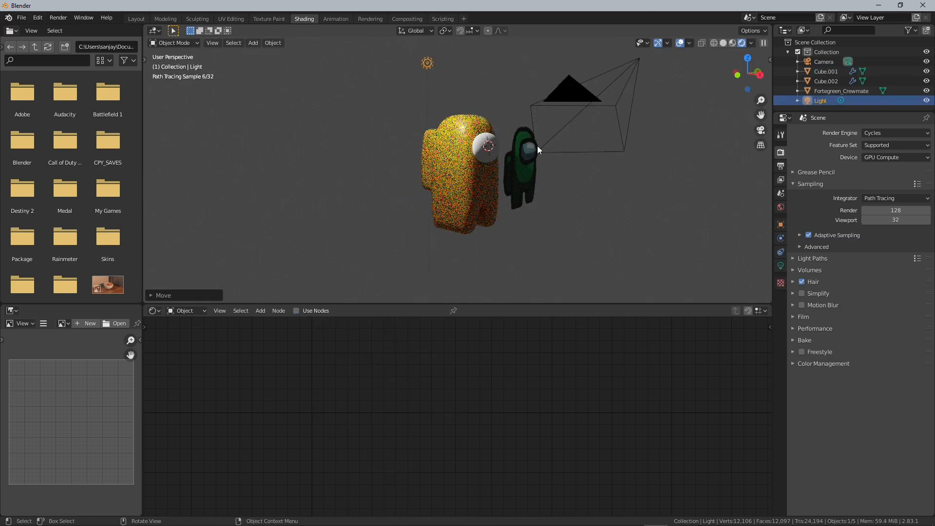
{"action": "scroll", "coordinate": [537, 145], "scroll_direction": "up", "scroll_amount": 3}
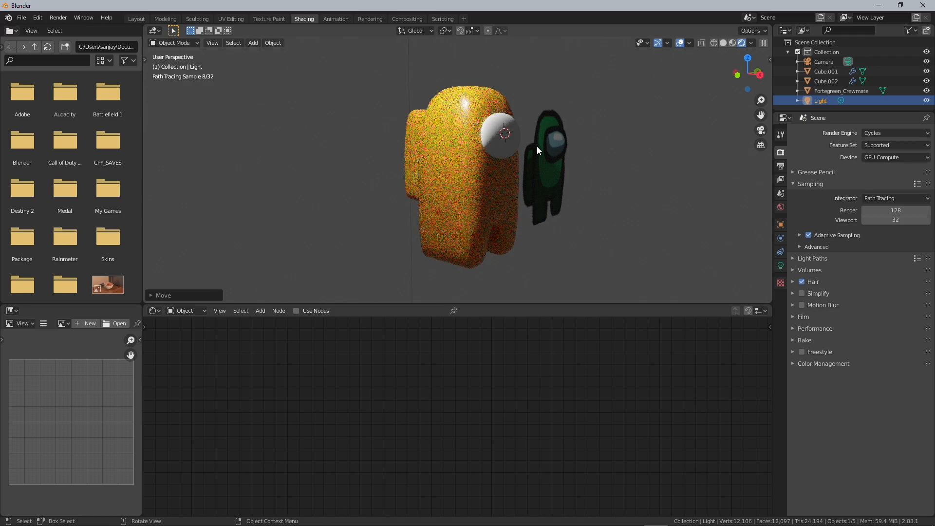
Step: Duplicate the light and place the copy above the visor side of the crewmate
{"action": "scroll", "coordinate": [537, 146], "scroll_direction": "down", "scroll_amount": 1}
{"action": "scroll", "coordinate": [464, 97], "scroll_direction": "down", "scroll_amount": 1}
{"action": "key", "text": "shift+d"}
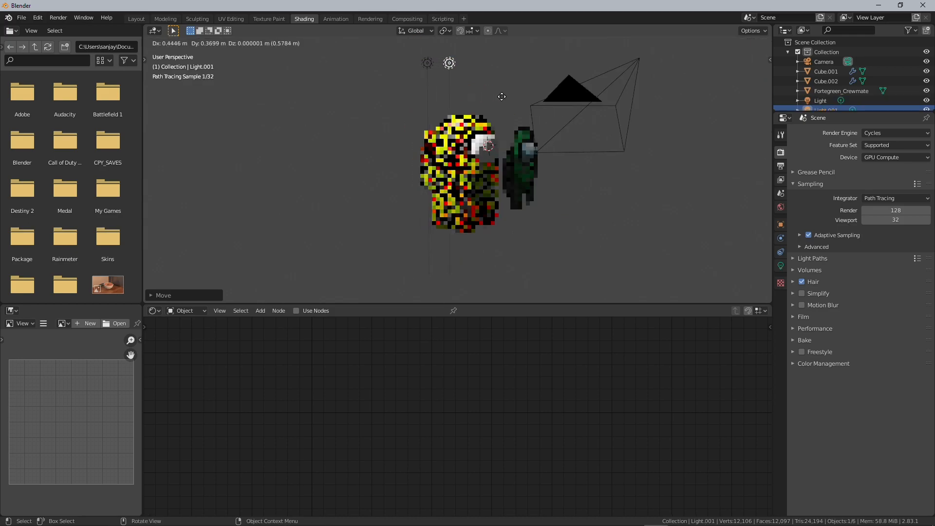
{"action": "left_click", "coordinate": [535, 85]}
{"action": "scroll", "coordinate": [521, 120], "scroll_direction": "up", "scroll_amount": 3}
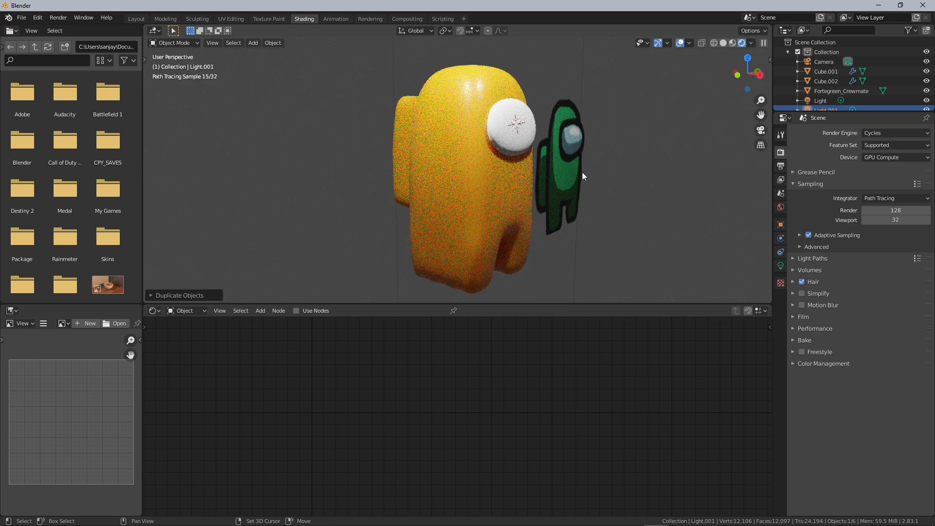
Step: Switch the viewport back to Material Preview shading and select the visor
{"action": "key", "text": "z"}
{"action": "left_click", "coordinate": [543, 243]}
{"action": "middle_click_drag", "start_coordinate": [542, 238], "coordinate": [463, 225]}
{"action": "mouse_move", "coordinate": [475, 159]}
{"action": "middle_mouse_down", "text": "shift"}
{"action": "mouse_move", "coordinate": [513, 183]}
{"action": "mouse_move", "coordinate": [454, 183]}
{"action": "mouse_move", "coordinate": [557, 165]}
{"action": "mouse_move", "coordinate": [521, 244]}
{"action": "middle_mouse_up", "text": "shift"}
{"action": "left_click", "coordinate": [479, 177]}
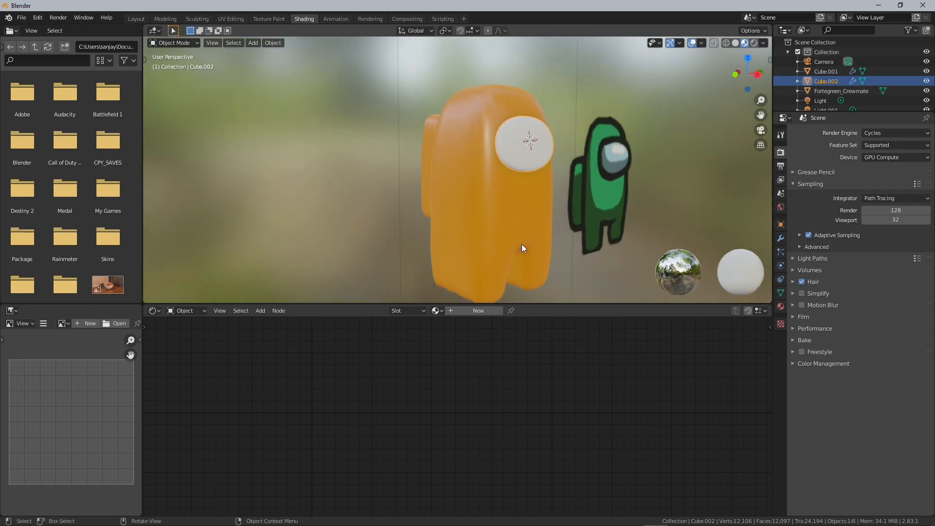
Step: Give the visor a new material with a light cyan base color
{"action": "left_click", "coordinate": [486, 311]}
{"action": "middle_click_drag", "start_coordinate": [590, 377], "coordinate": [504, 399]}
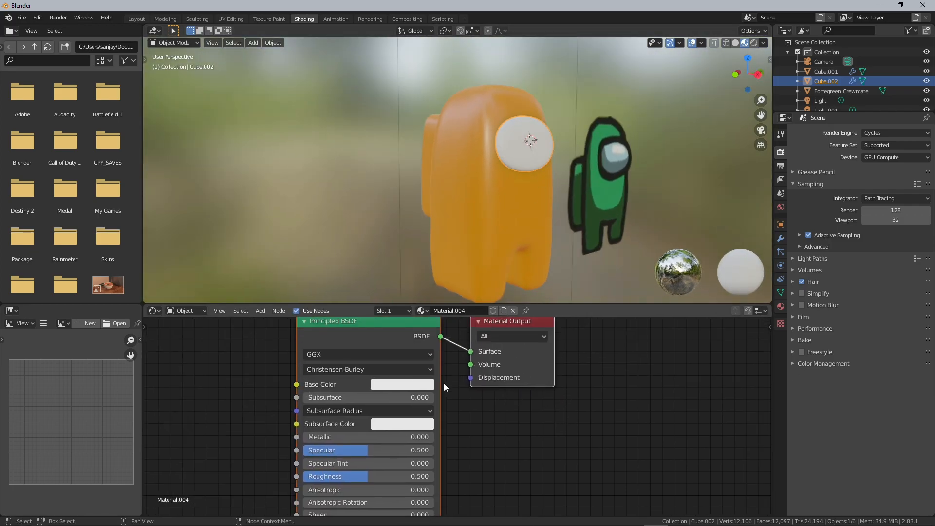
{"action": "left_click", "coordinate": [401, 384]}
{"action": "left_click_drag", "start_coordinate": [428, 229], "coordinate": [422, 211]}
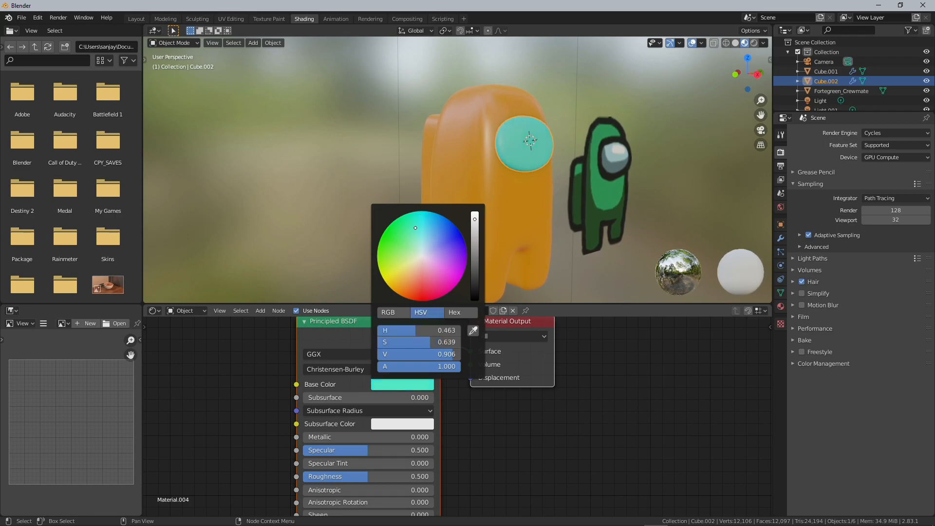
{"action": "middle_click_drag", "start_coordinate": [604, 163], "coordinate": [587, 136]}
Step: Set the visor material's Roughness to 0.000 and keep the visor selected
{"action": "middle_click_drag", "start_coordinate": [546, 413], "coordinate": [534, 350]}
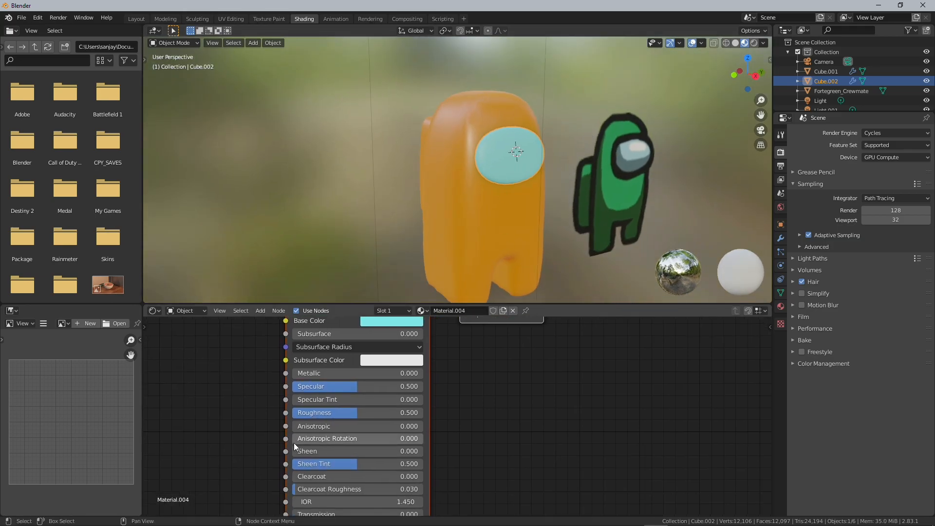
{"action": "middle_click_drag", "start_coordinate": [473, 472], "coordinate": [475, 421]}
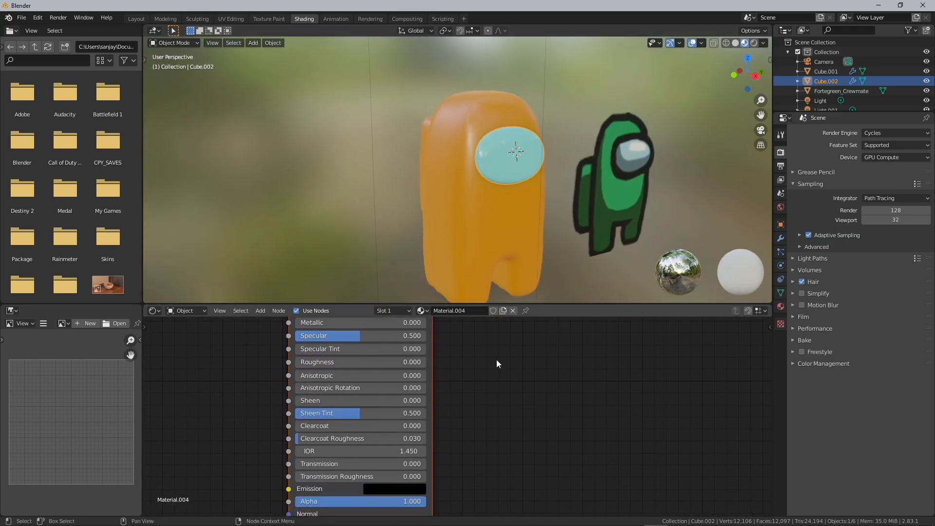
{"action": "left_click", "coordinate": [558, 247]}
{"action": "middle_click_drag", "start_coordinate": [557, 252], "coordinate": [566, 263]}
{"action": "left_click", "coordinate": [566, 264]}
{"action": "middle_click_drag", "start_coordinate": [526, 344], "coordinate": [525, 347]}
{"action": "left_click", "coordinate": [508, 199]}
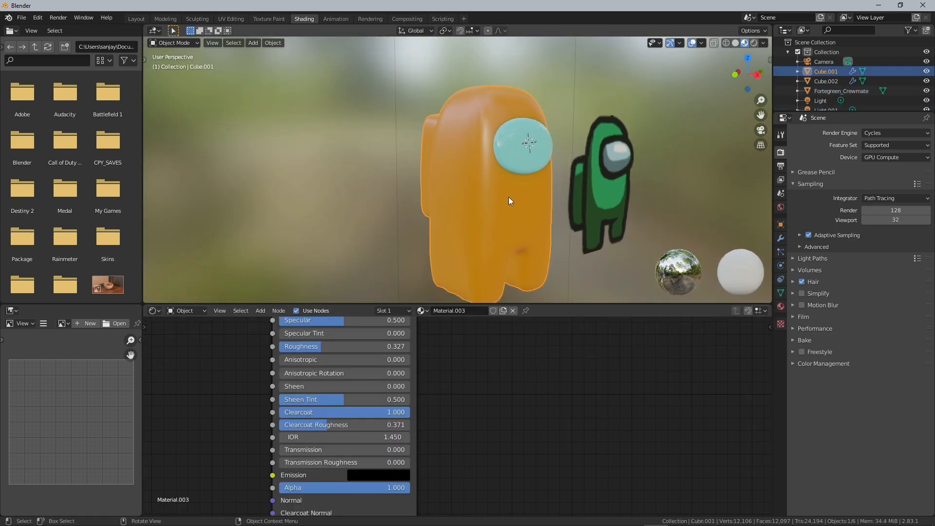
{"action": "left_click", "coordinate": [521, 158]}
{"action": "middle_click_drag", "start_coordinate": [543, 292], "coordinate": [521, 294]}
Step: Make room before the Material Output and insert a Mix Shader between it and the visor's Principled BSDF
{"action": "middle_click_drag", "start_coordinate": [531, 336], "coordinate": [463, 460]}
{"action": "left_click_drag", "start_coordinate": [446, 344], "coordinate": [727, 344]}
{"action": "middle_click_drag", "start_coordinate": [483, 426], "coordinate": [464, 387], "text": "shift"}
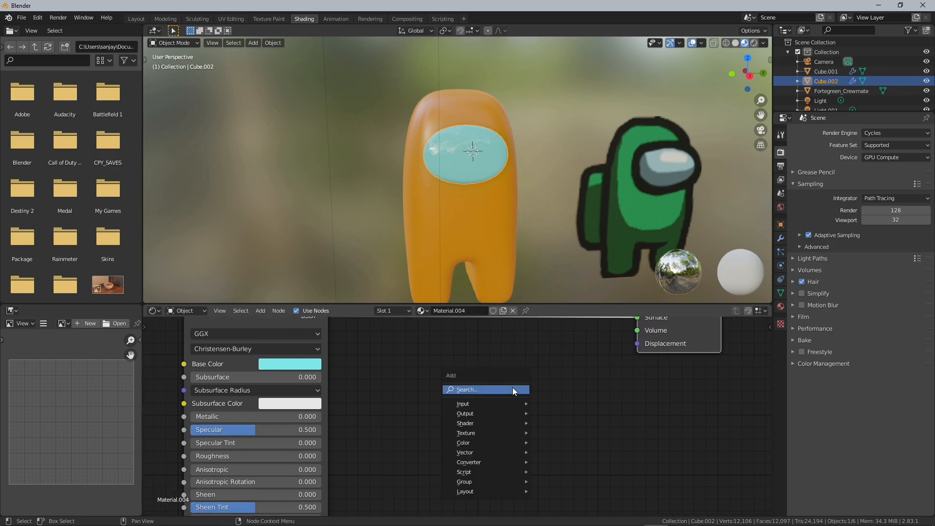
{"action": "left_click", "coordinate": [512, 388]}
{"action": "type", "text": "miox"}
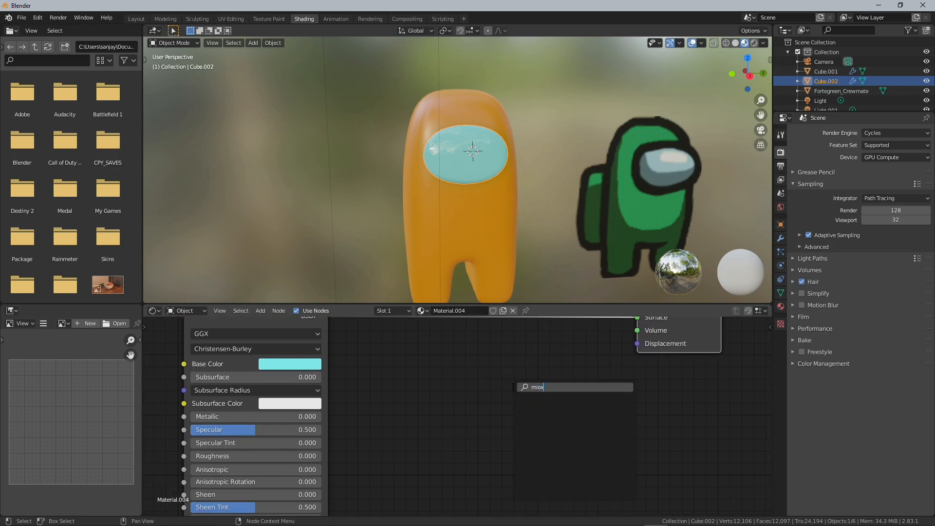
{"action": "left_click", "coordinate": [545, 403]}
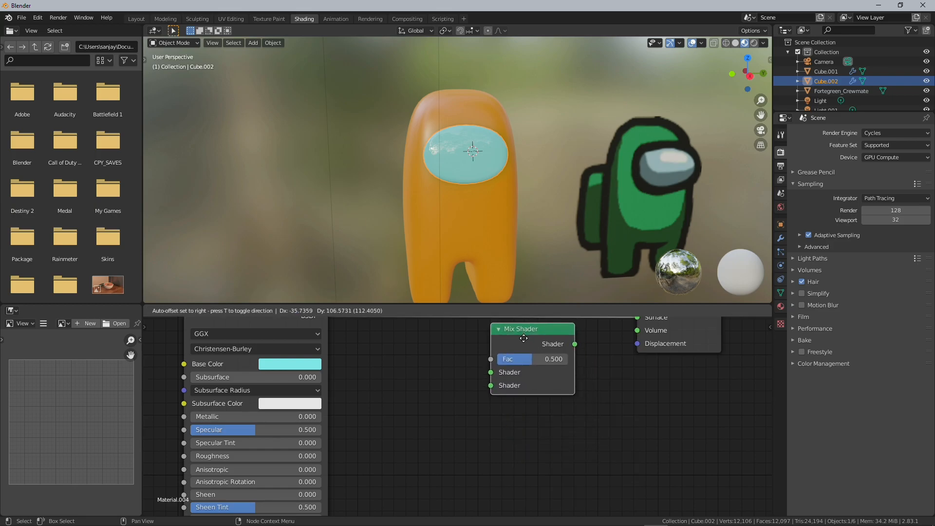
{"action": "left_click", "coordinate": [537, 360]}
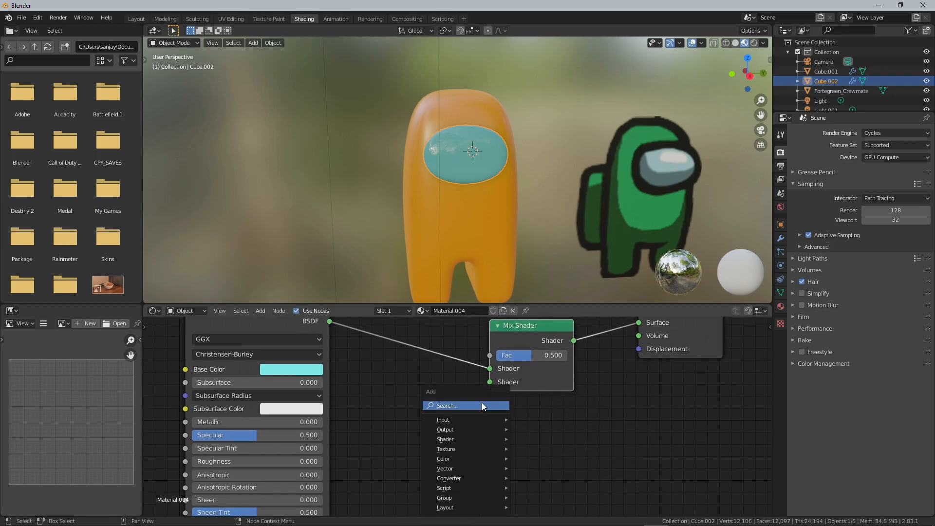
Step: Add a Translucent BSDF and connect it to the Mix Shader's second Shader input
{"action": "left_click", "coordinate": [483, 406]}
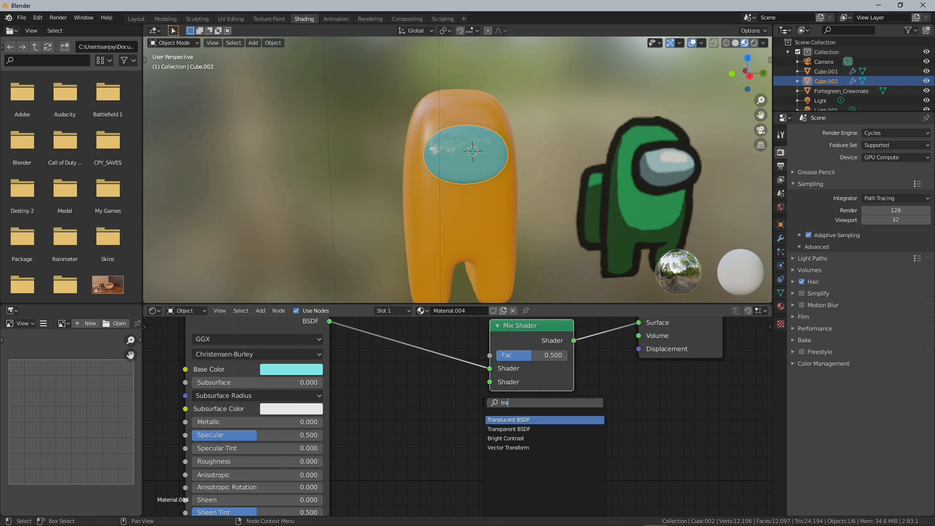
{"action": "left_click", "coordinate": [513, 420]}
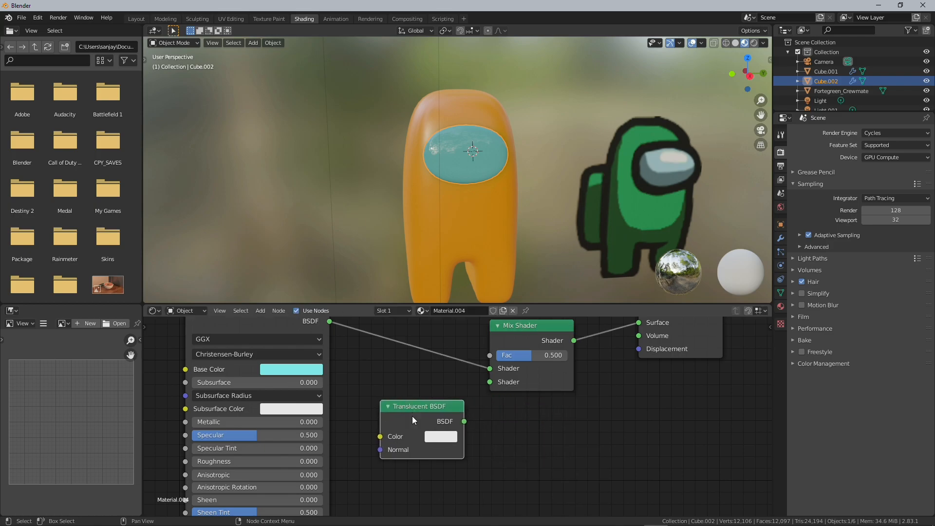
{"action": "left_click_drag", "start_coordinate": [491, 386], "coordinate": [490, 384]}
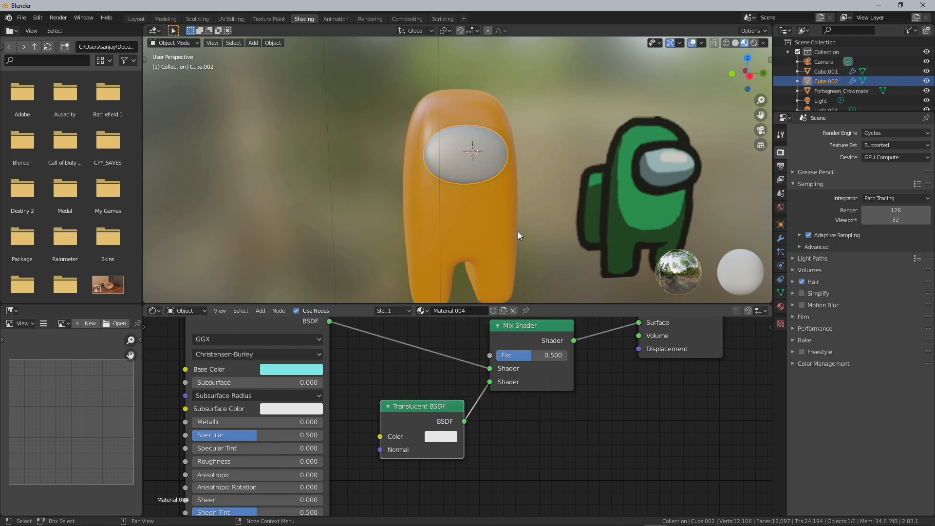
Step: Deselect the visor and switch the viewport to Rendered shading with the crewmate in view
{"action": "mouse_move", "coordinate": [520, 229]}
{"action": "middle_mouse_down"}
{"action": "mouse_move", "coordinate": [559, 227]}
{"action": "mouse_move", "coordinate": [604, 201]}
{"action": "mouse_move", "coordinate": [534, 232]}
{"action": "mouse_move", "coordinate": [562, 222]}
{"action": "mouse_move", "coordinate": [547, 203]}
{"action": "mouse_move", "coordinate": [507, 197]}
{"action": "mouse_move", "coordinate": [514, 239]}
{"action": "mouse_move", "coordinate": [501, 230]}
{"action": "mouse_move", "coordinate": [526, 177]}
{"action": "mouse_move", "coordinate": [565, 209]}
{"action": "mouse_move", "coordinate": [544, 215]}
{"action": "middle_mouse_up"}
{"action": "scroll", "coordinate": [508, 199], "scroll_direction": "up", "scroll_amount": 4}
{"action": "right_click", "coordinate": [501, 231]}
{"action": "left_click", "coordinate": [500, 231]}
{"action": "scroll", "coordinate": [502, 231], "scroll_direction": "down", "scroll_amount": 3}
{"action": "scroll", "coordinate": [525, 179], "scroll_direction": "down", "scroll_amount": 5}
{"action": "left_click", "coordinate": [600, 251]}
{"action": "key", "text": "z"}
{"action": "left_click", "coordinate": [589, 195]}
{"action": "scroll", "coordinate": [545, 214], "scroll_direction": "up", "scroll_amount": 4}
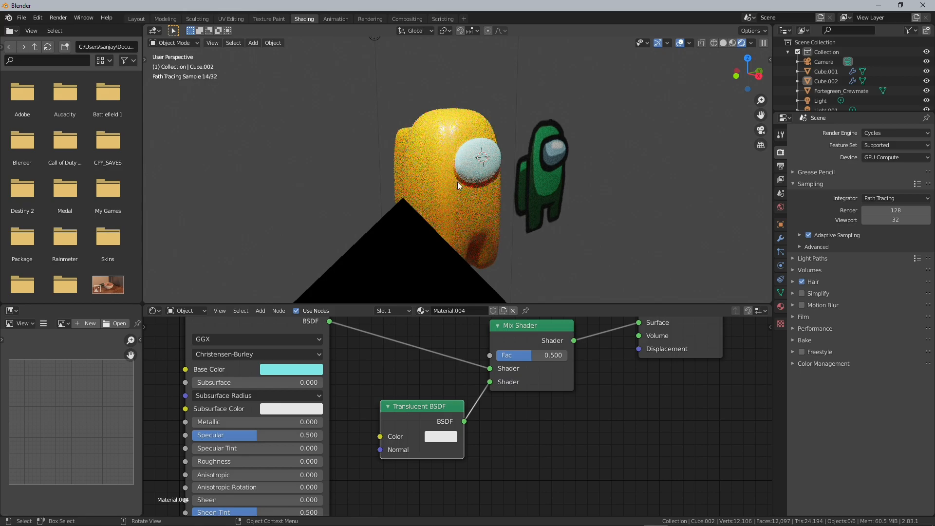
Step: Shift the base color in the visor's Principled BSDF to a slightly stronger, bluer cyan
{"action": "left_click", "coordinate": [282, 369]}
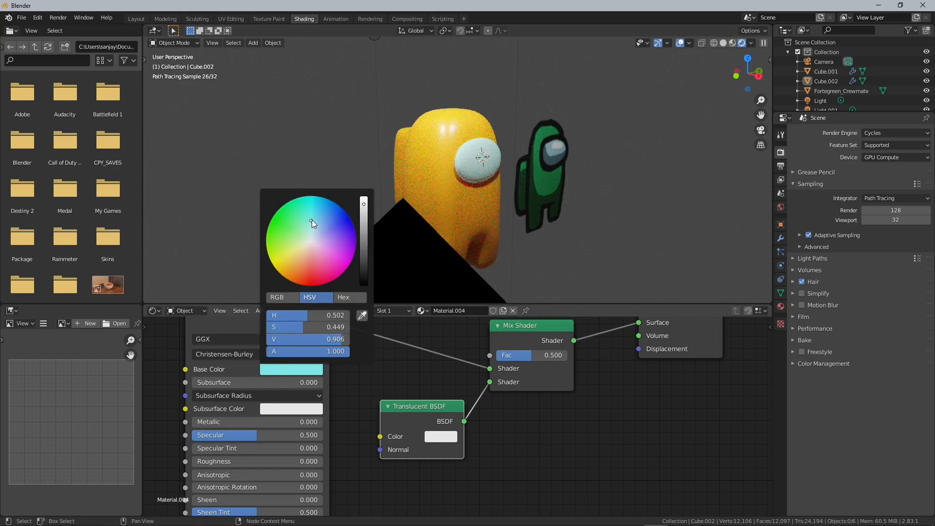
{"action": "left_click_drag", "start_coordinate": [312, 220], "coordinate": [312, 217]}
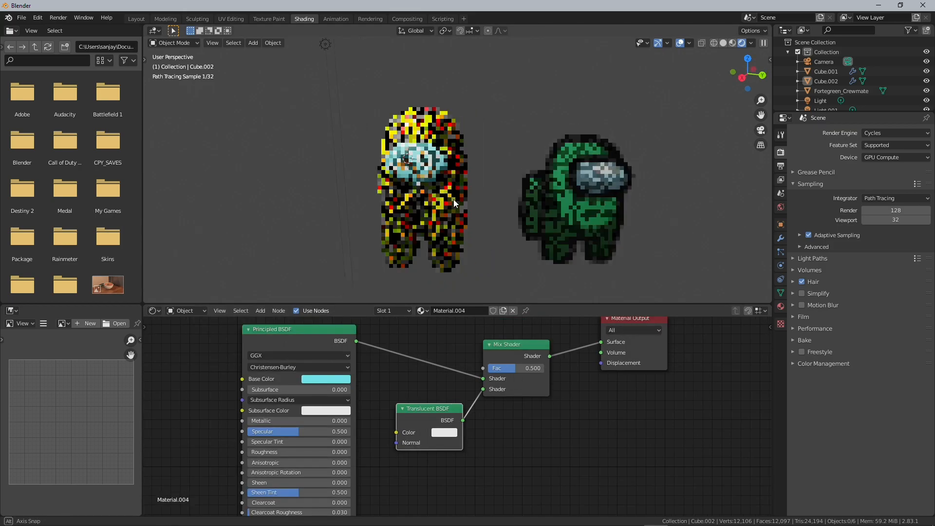
{"action": "scroll", "coordinate": [536, 184], "scroll_direction": "up", "scroll_amount": 2}
{"action": "middle_click_drag", "start_coordinate": [461, 187], "coordinate": [547, 156], "text": "shift"}
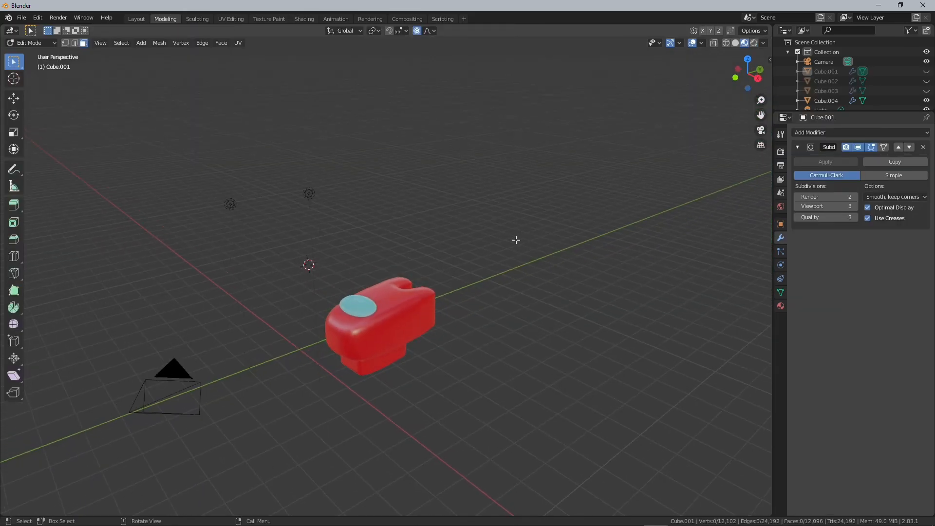
Step: Leave Edit Mode and rotate the lying red crewmate slightly about the global X axis
{"action": "scroll", "coordinate": [516, 240], "scroll_direction": "up", "scroll_amount": 4}
{"action": "middle_click_drag", "start_coordinate": [516, 240], "coordinate": [546, 206], "text": "shift"}
{"action": "key", "text": "Tab"}
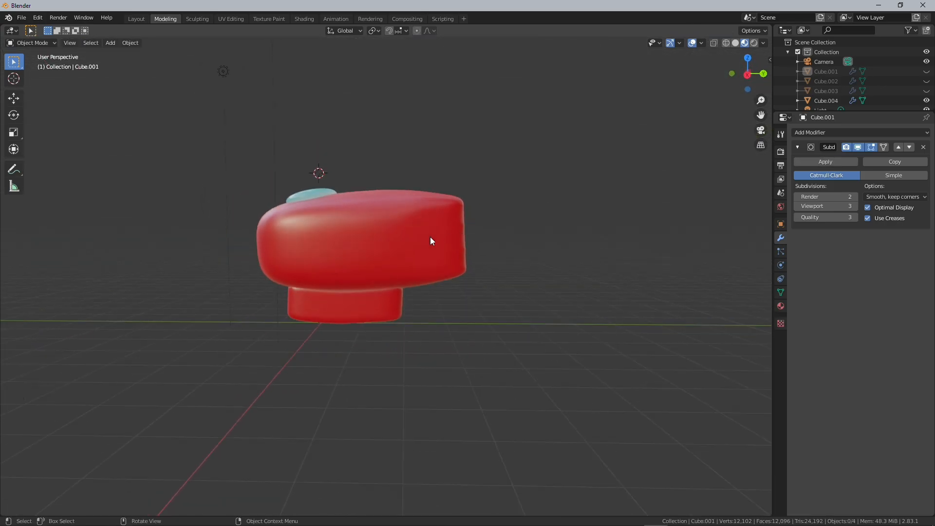
{"action": "left_click", "coordinate": [431, 237]}
{"action": "key", "text": "r"}
{"action": "key", "text": "x"}
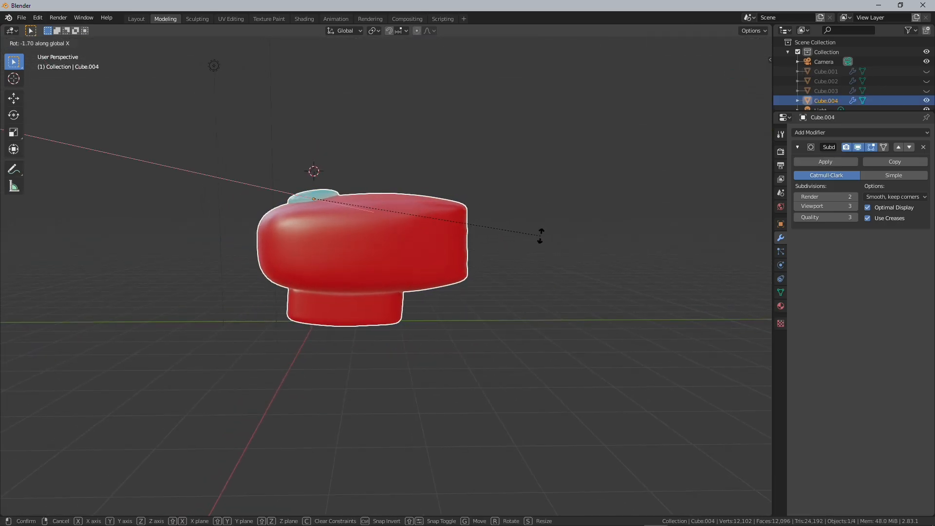
{"action": "left_click", "coordinate": [541, 235]}
{"action": "middle_click_drag", "start_coordinate": [536, 229], "coordinate": [615, 188]}
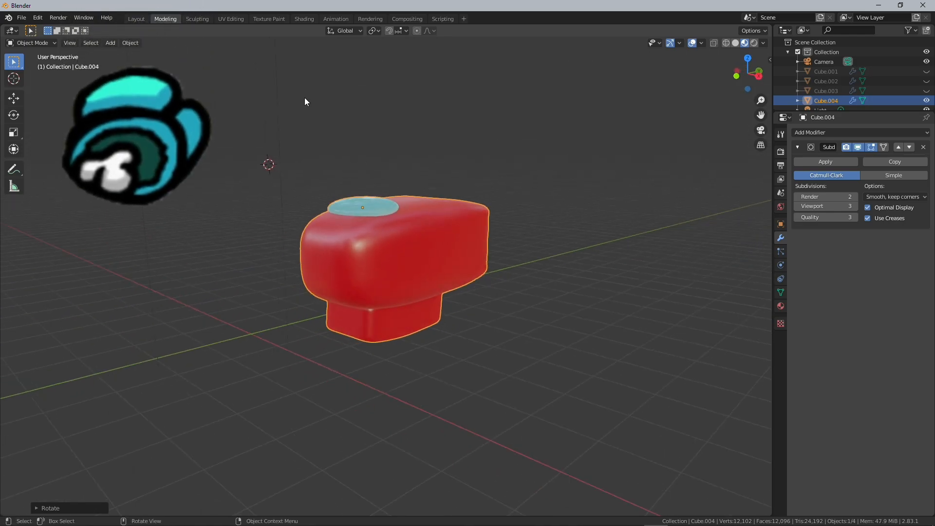
{"action": "middle_click_drag", "start_coordinate": [486, 214], "coordinate": [534, 204]}
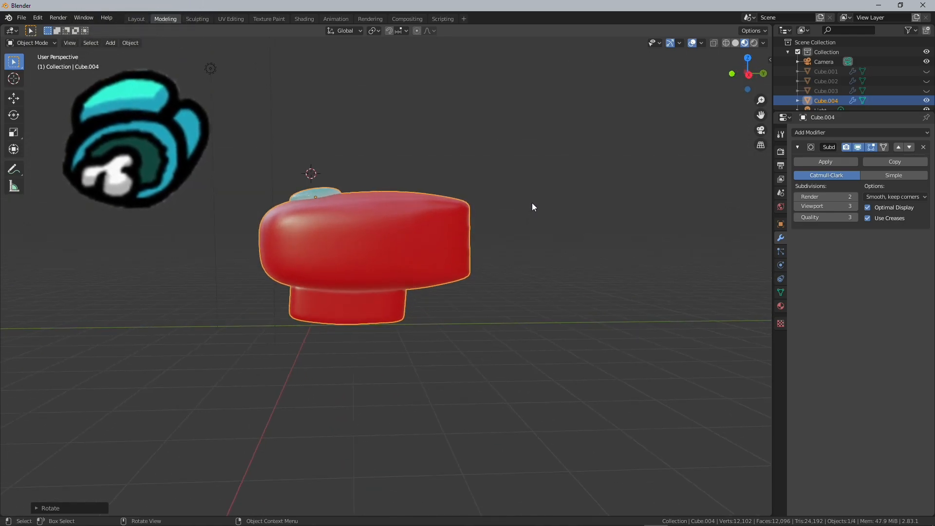
Step: Separate the red crewmate's whole mesh by loose parts and return to Object Mode
{"action": "key", "text": "Tab"}
{"action": "key", "text": "a"}
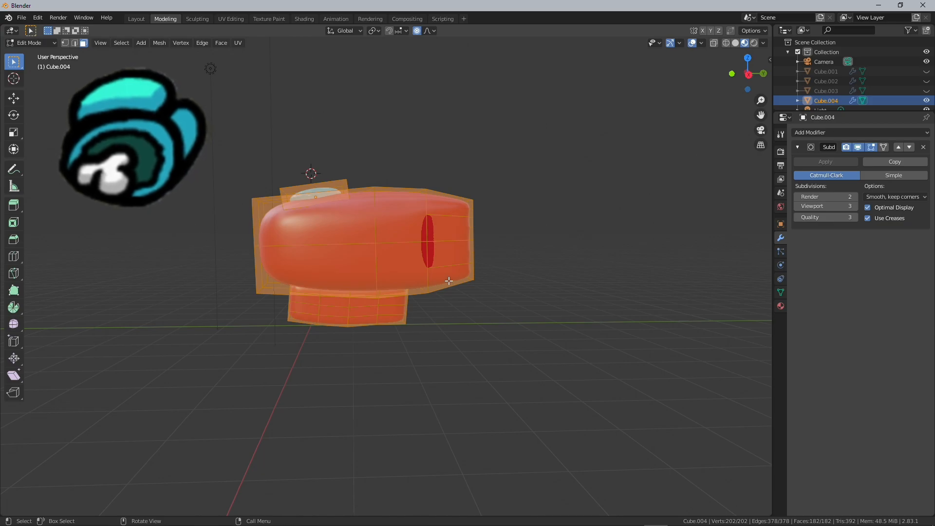
{"action": "key", "text": "p"}
{"action": "left_click", "coordinate": [438, 302]}
{"action": "key", "text": "Tab"}
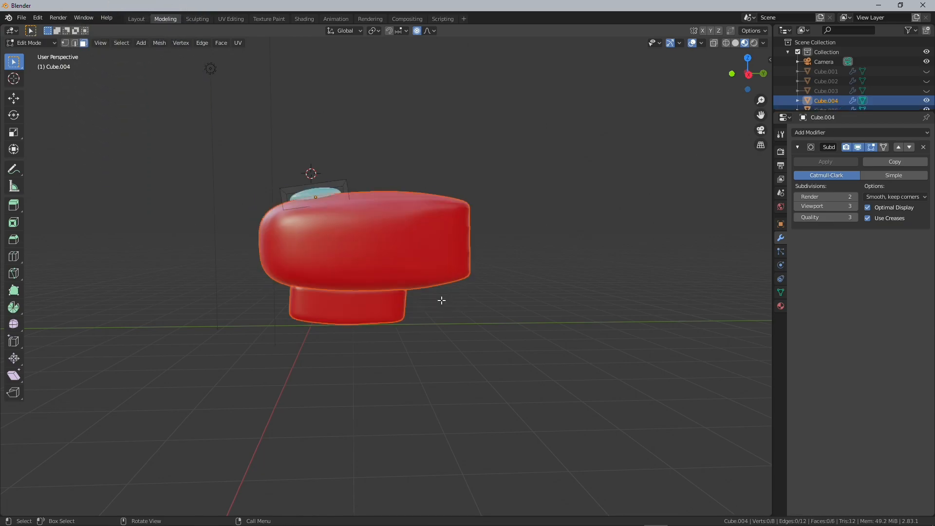
Step: Delete the separated backpack and visor parts, keeping only the red body
{"action": "left_click", "coordinate": [379, 297]}
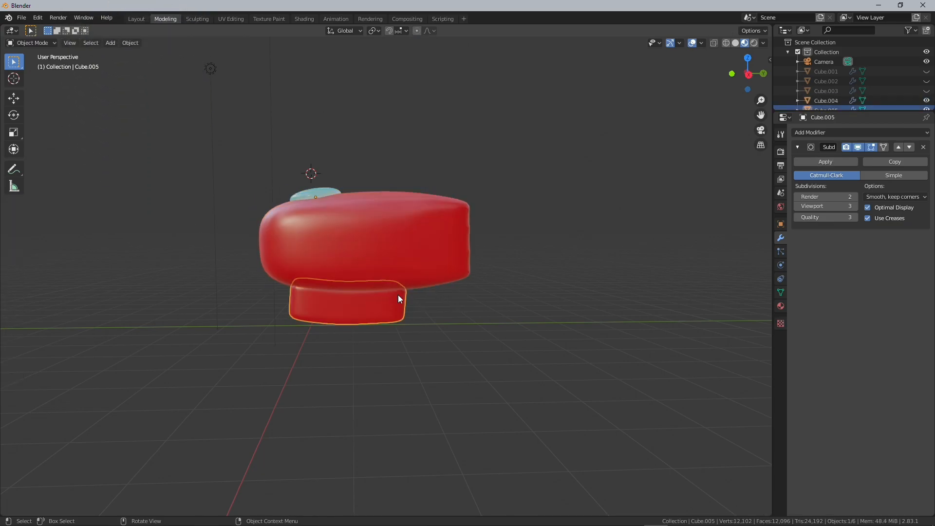
{"action": "key", "text": "g"}
{"action": "key", "text": "z"}
{"action": "key", "text": "x"}
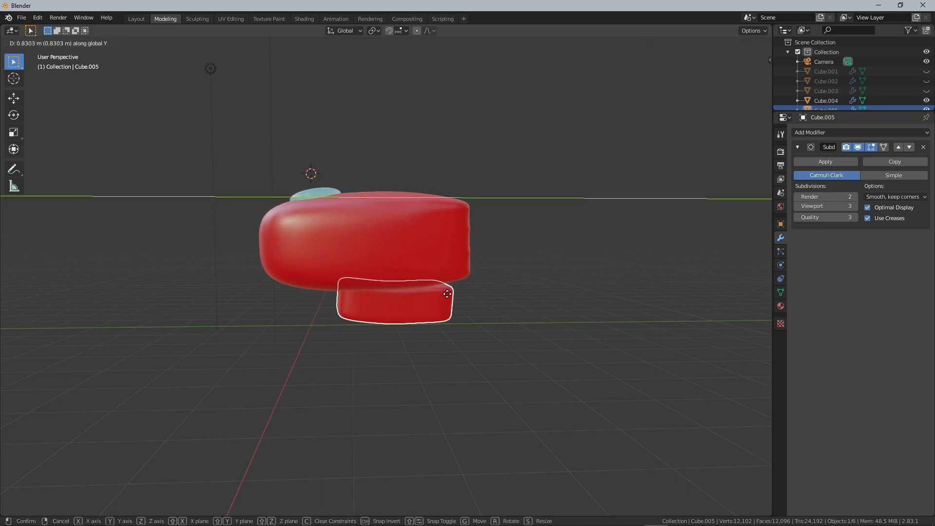
{"action": "left_click", "coordinate": [389, 276]}
{"action": "key", "text": "Delete"}
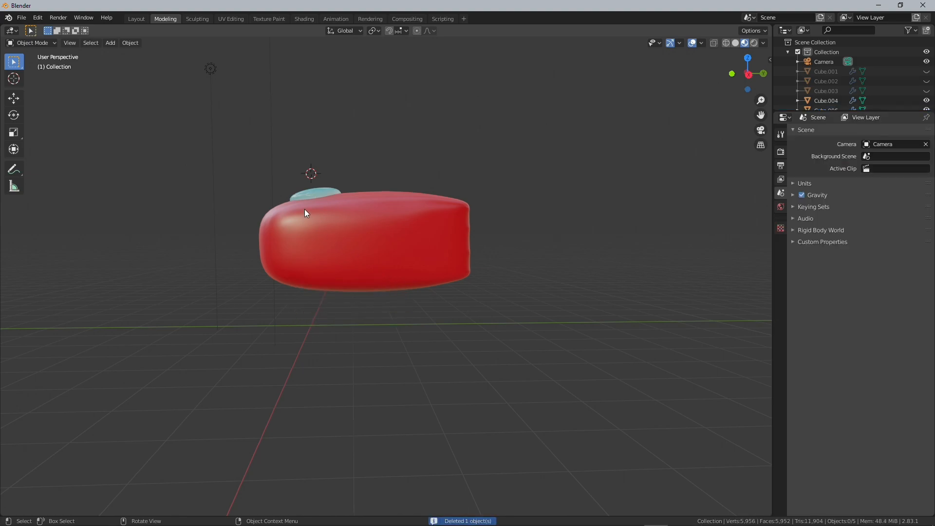
{"action": "middle_click_drag", "start_coordinate": [359, 210], "coordinate": [393, 243]}
Step: Add a cube and move it along X and Z until it encloses the head end of the red body
{"action": "key", "text": "shift+a"}
{"action": "mouse_move", "coordinate": [437, 253]}
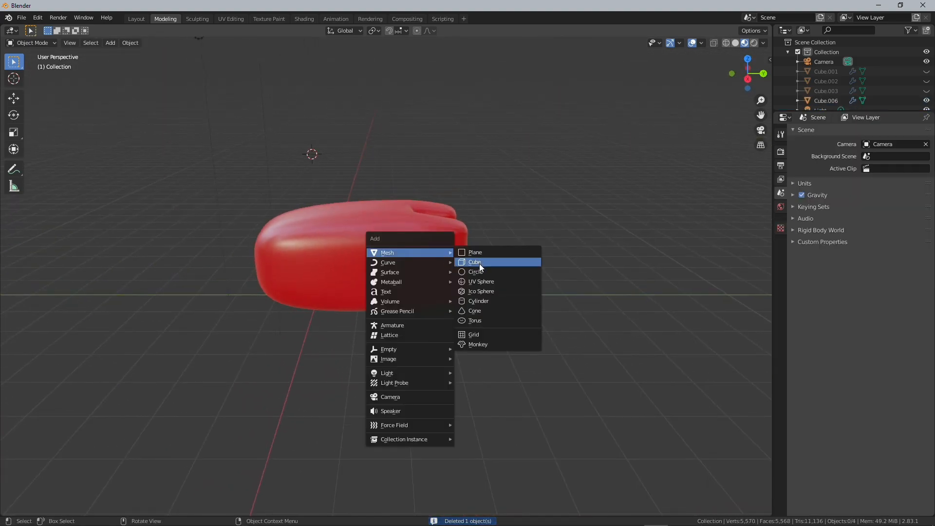
{"action": "left_click", "coordinate": [486, 261]}
{"action": "middle_click_drag", "start_coordinate": [487, 262], "coordinate": [563, 324]}
{"action": "key", "text": "g"}
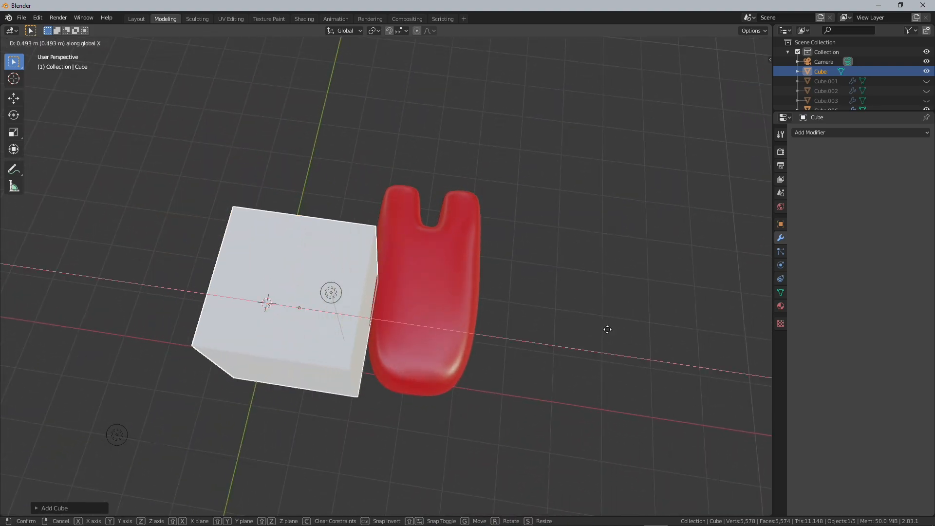
{"action": "left_click", "coordinate": [711, 365]}
{"action": "middle_click_drag", "start_coordinate": [712, 365], "coordinate": [427, 285]}
{"action": "key", "text": "g"}
{"action": "key", "text": "z"}
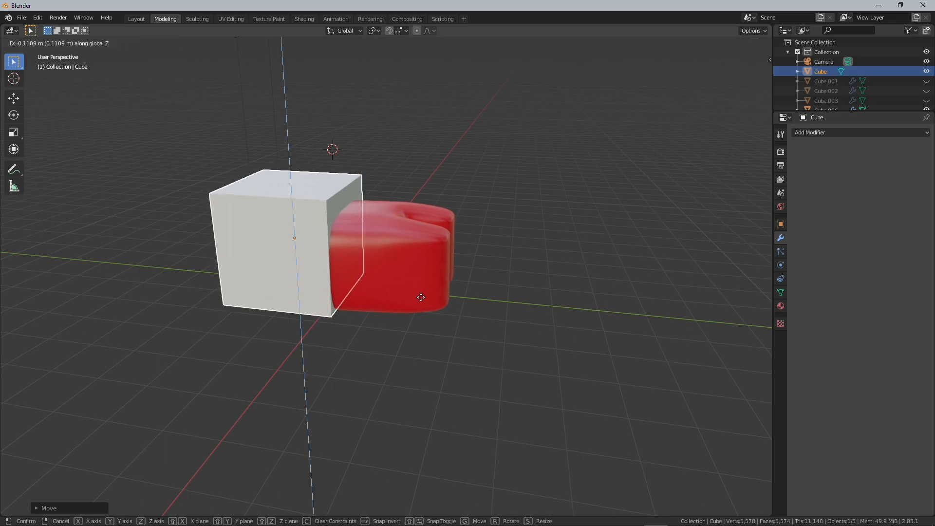
{"action": "left_click", "coordinate": [421, 295]}
Step: Add a Boolean modifier to the red body with operation Difference and the cube as its object, and apply it
{"action": "left_click", "coordinate": [420, 284]}
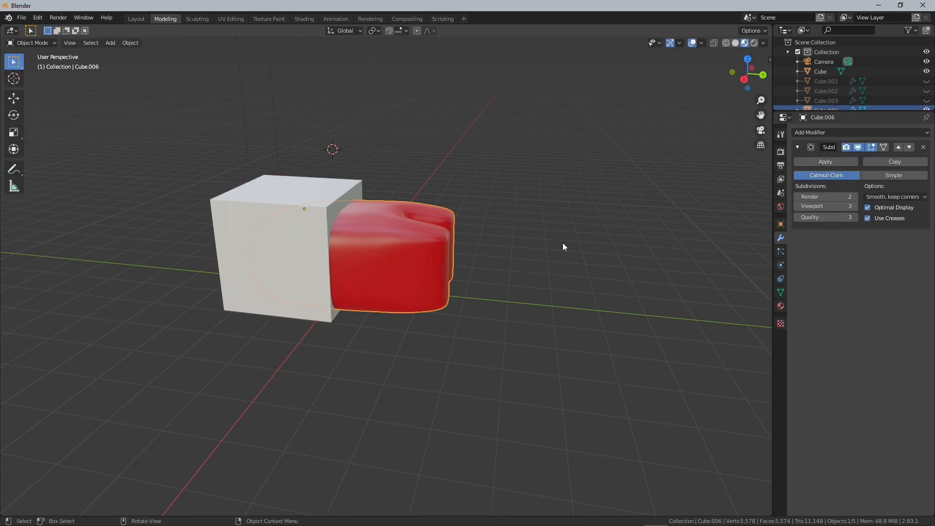
{"action": "left_click", "coordinate": [839, 134]}
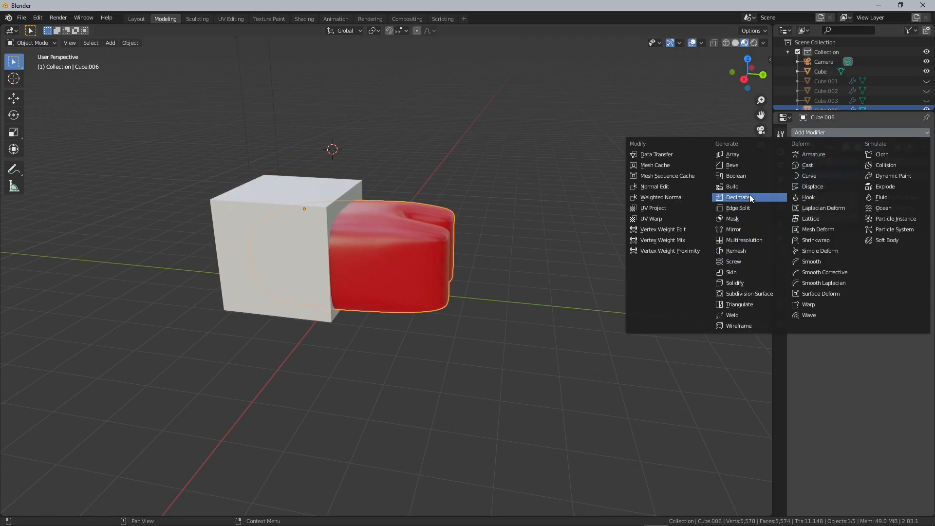
{"action": "left_click", "coordinate": [744, 176]}
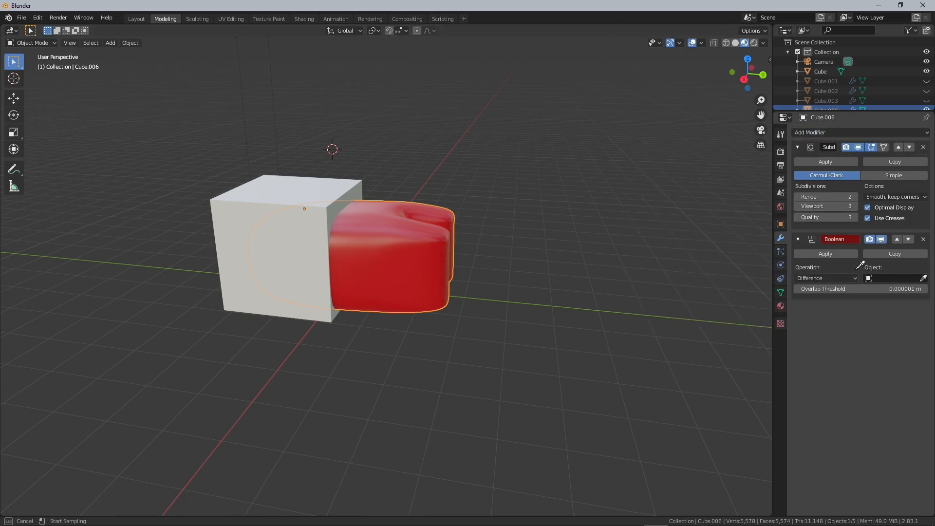
{"action": "left_click", "coordinate": [313, 226]}
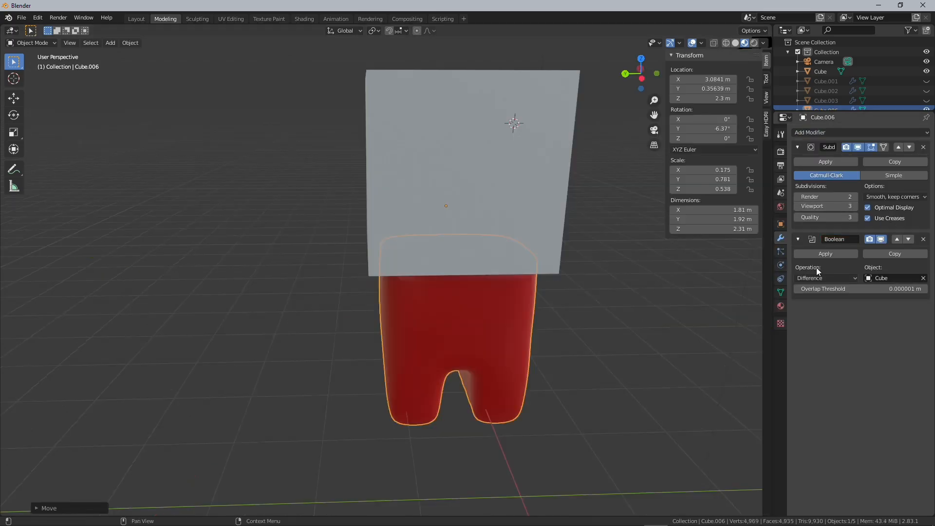
{"action": "left_click", "coordinate": [825, 253]}
{"action": "middle_click_drag", "start_coordinate": [549, 210], "coordinate": [503, 195]}
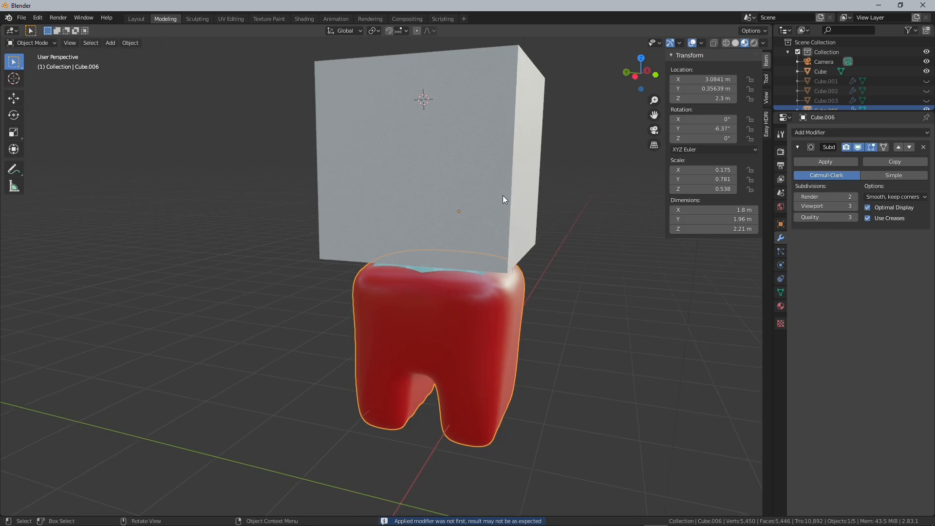
Step: Move the cutting cube up along Z, clear of the red body
{"action": "left_click", "coordinate": [502, 195]}
{"action": "key", "text": "g"}
{"action": "key", "text": "z"}
{"action": "left_click", "coordinate": [527, 136]}
Step: Replace the material in the red body's first material slot with Material.006 so the cut face turns red
{"action": "middle_click_drag", "start_coordinate": [528, 137], "coordinate": [376, 278]}
{"action": "left_click", "coordinate": [405, 267]}
{"action": "key", "text": "Tab"}
{"action": "left_click", "coordinate": [364, 244]}
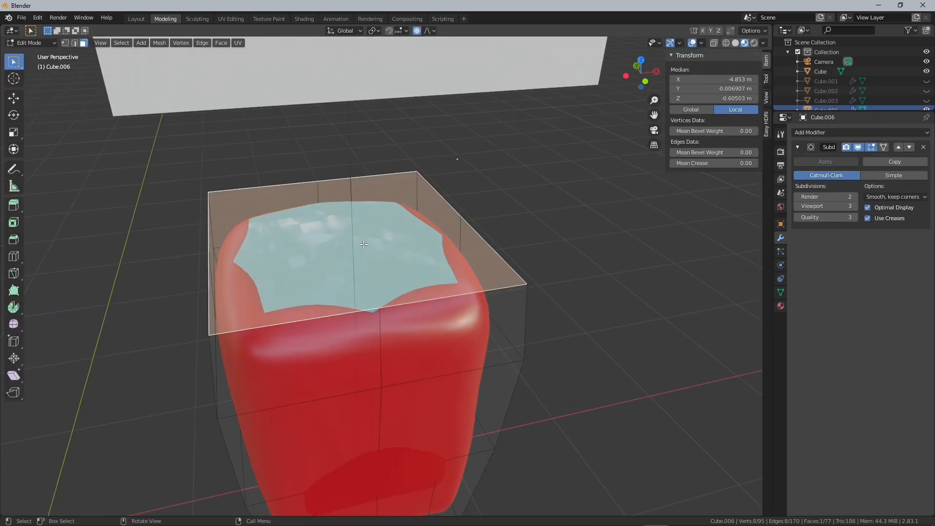
{"action": "left_click", "coordinate": [780, 306]}
{"action": "left_click", "coordinate": [798, 199]}
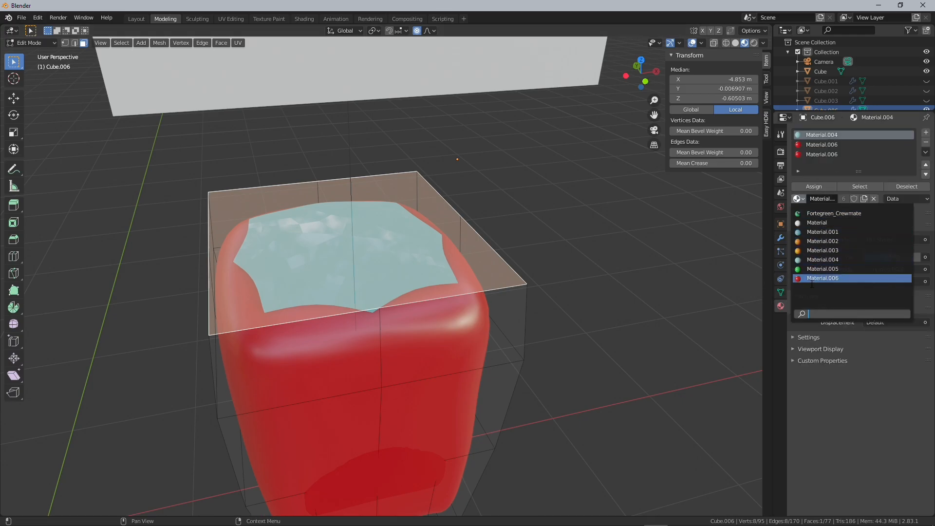
{"action": "left_click", "coordinate": [810, 274]}
{"action": "key", "text": "Tab"}
{"action": "middle_click_drag", "start_coordinate": [522, 221], "coordinate": [577, 220]}
{"action": "scroll", "coordinate": [578, 220], "scroll_direction": "down", "scroll_amount": 5}
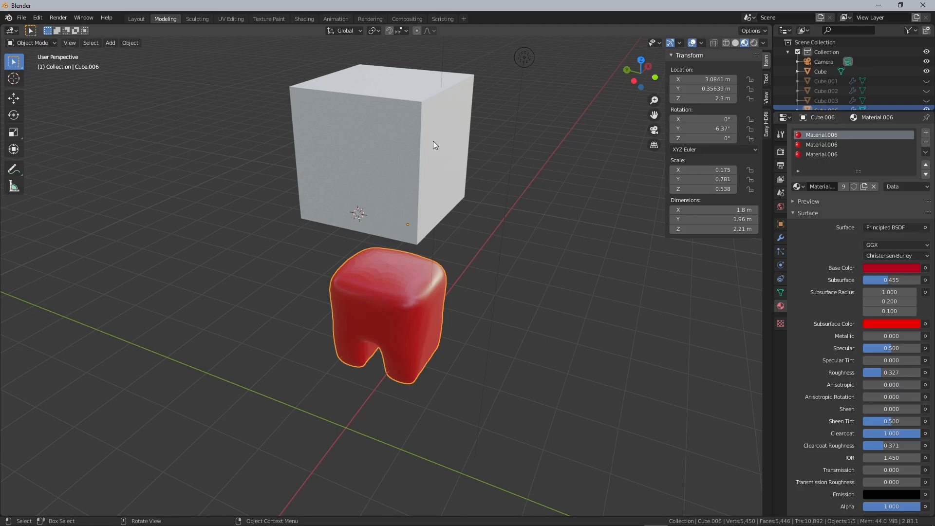
Step: Raise the cutting cube farther along Z, well away from the red body
{"action": "left_click", "coordinate": [438, 141]}
{"action": "key", "text": "g"}
{"action": "key", "text": "z"}
{"action": "left_click", "coordinate": [405, 70]}
Step: Try subdividing the red body's large top face twice and selecting one of its edges
{"action": "middle_click_drag", "start_coordinate": [491, 171], "coordinate": [558, 177]}
{"action": "scroll", "coordinate": [512, 214], "scroll_direction": "up", "scroll_amount": 6}
{"action": "middle_click_drag", "start_coordinate": [485, 238], "coordinate": [445, 225]}
{"action": "scroll", "coordinate": [497, 231], "scroll_direction": "down", "scroll_amount": 3}
{"action": "scroll", "coordinate": [454, 263], "scroll_direction": "up", "scroll_amount": 5}
{"action": "mouse_move", "coordinate": [454, 263]}
{"action": "middle_mouse_down"}
{"action": "mouse_move", "coordinate": [432, 262]}
{"action": "mouse_move", "coordinate": [453, 277]}
{"action": "middle_mouse_up"}
{"action": "key", "text": "Tab"}
{"action": "left_click", "coordinate": [426, 259]}
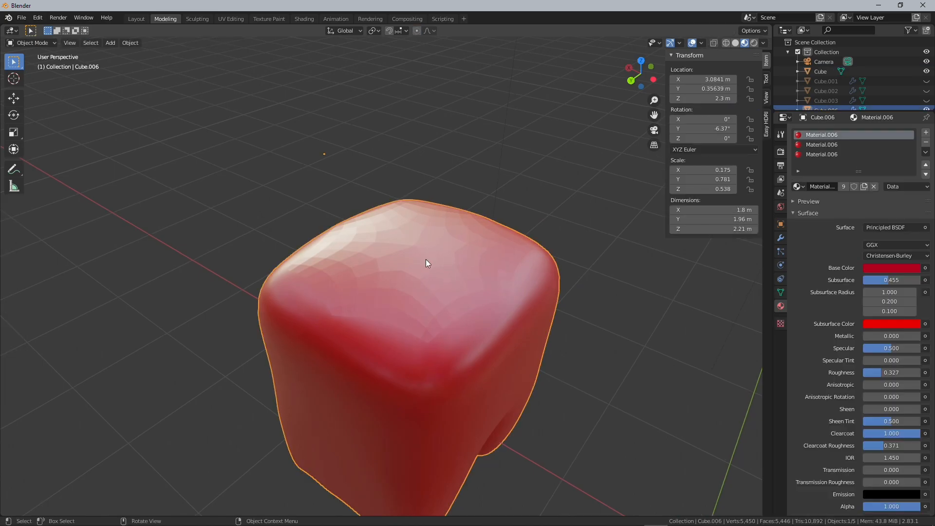
{"action": "right_click", "coordinate": [376, 235]}
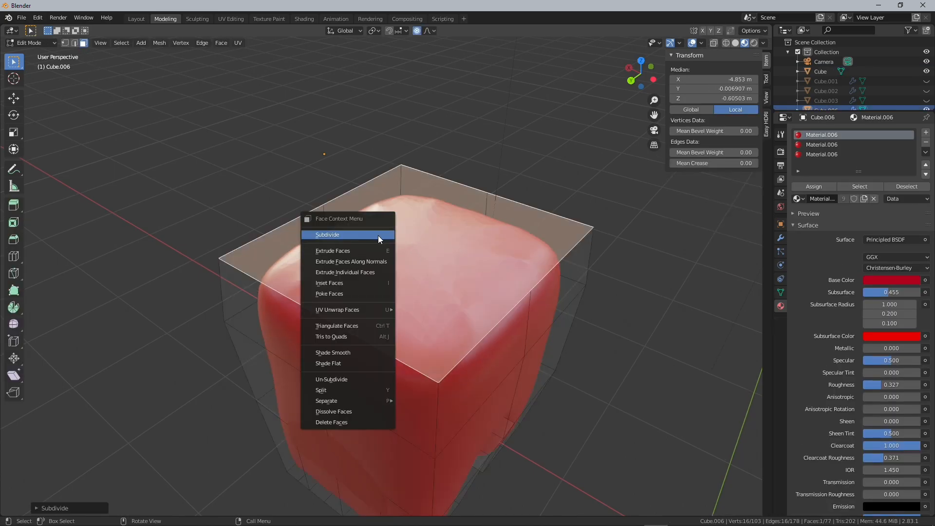
{"action": "left_click", "coordinate": [378, 235]}
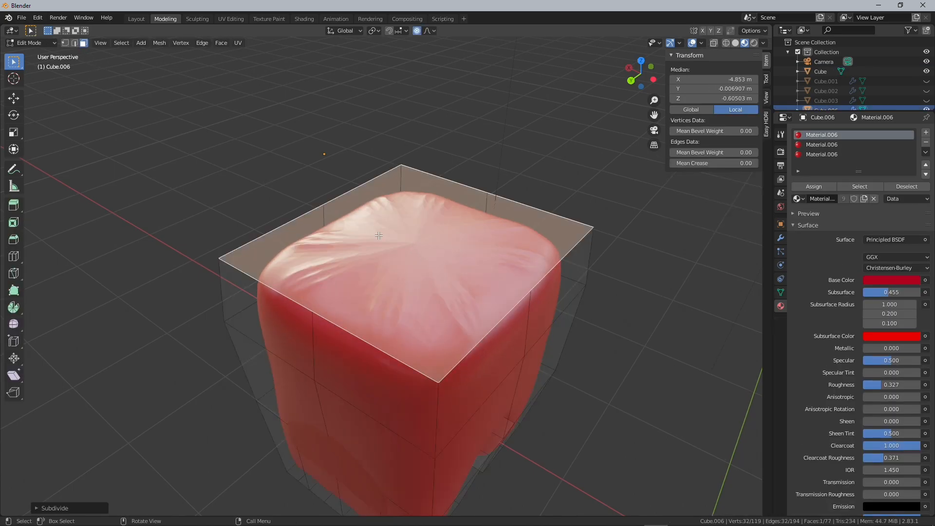
{"action": "left_click", "coordinate": [55, 44]}
{"action": "left_click", "coordinate": [75, 43]}
{"action": "left_click", "coordinate": [319, 202]}
Step: Subdivide the red body's large top face once
{"action": "key", "text": "3"}
{"action": "left_click", "coordinate": [372, 202]}
{"action": "right_click", "coordinate": [413, 248]}
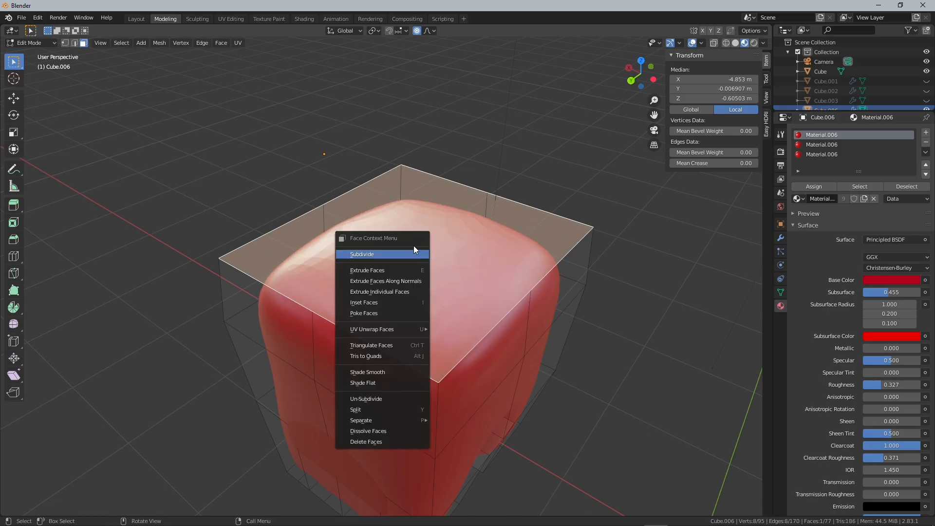
{"action": "left_click", "coordinate": [413, 254]}
Step: Pull up two neighbouring rim edges of the body's top along Z, using proportional editing with a small radius
{"action": "left_click", "coordinate": [74, 43]}
{"action": "left_click", "coordinate": [303, 216]}
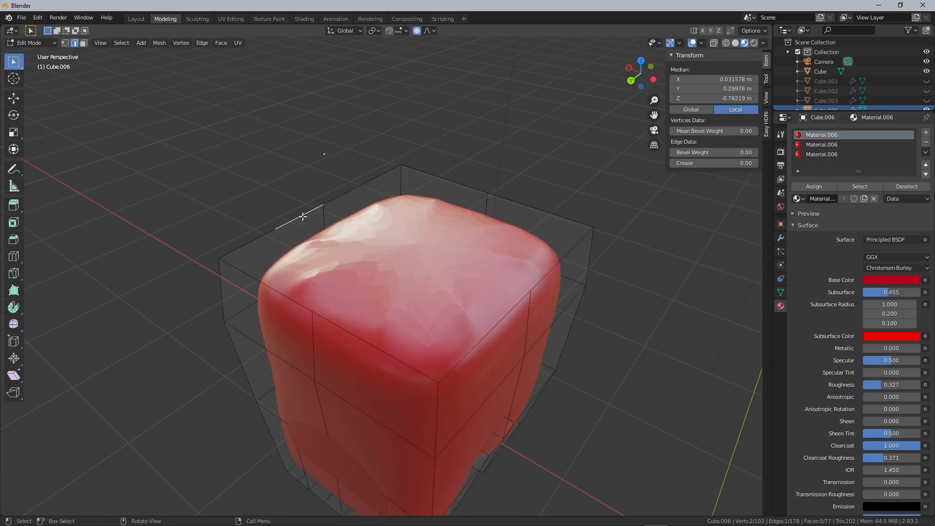
{"action": "key", "text": "g"}
{"action": "key", "text": "z"}
{"action": "scroll", "coordinate": [356, 182], "scroll_direction": "up", "scroll_amount": 9}
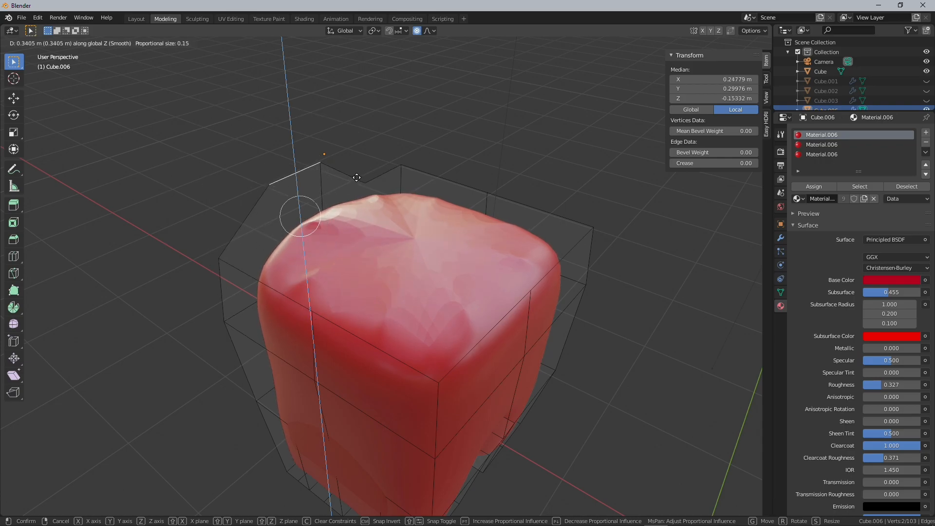
{"action": "left_click", "coordinate": [356, 166]}
{"action": "left_click", "coordinate": [420, 168]}
{"action": "key", "text": "g"}
{"action": "key", "text": "z"}
{"action": "left_click", "coordinate": [423, 157]}
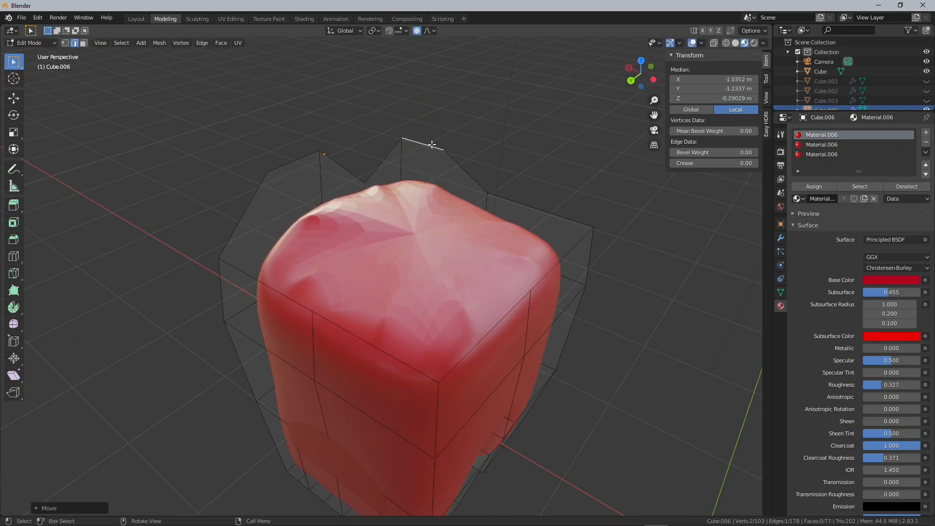
Step: Raise further rim edges on the remaining sides of the body's top along Z to make it uneven
{"action": "key", "text": "g"}
{"action": "key", "text": "z"}
{"action": "left_click", "coordinate": [558, 217]}
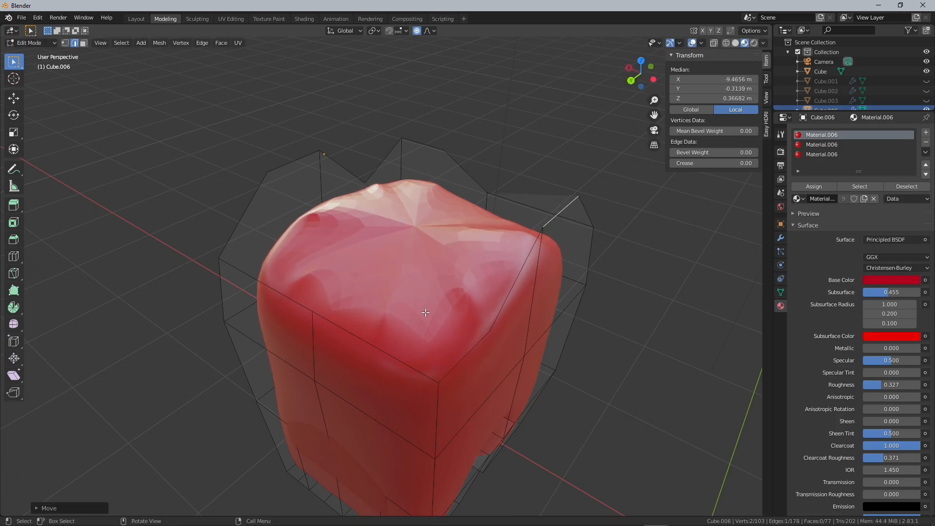
{"action": "key", "text": "g"}
{"action": "key", "text": "z"}
{"action": "left_click", "coordinate": [388, 255]}
{"action": "left_click", "coordinate": [280, 304]}
{"action": "key", "text": "g"}
{"action": "key", "text": "z"}
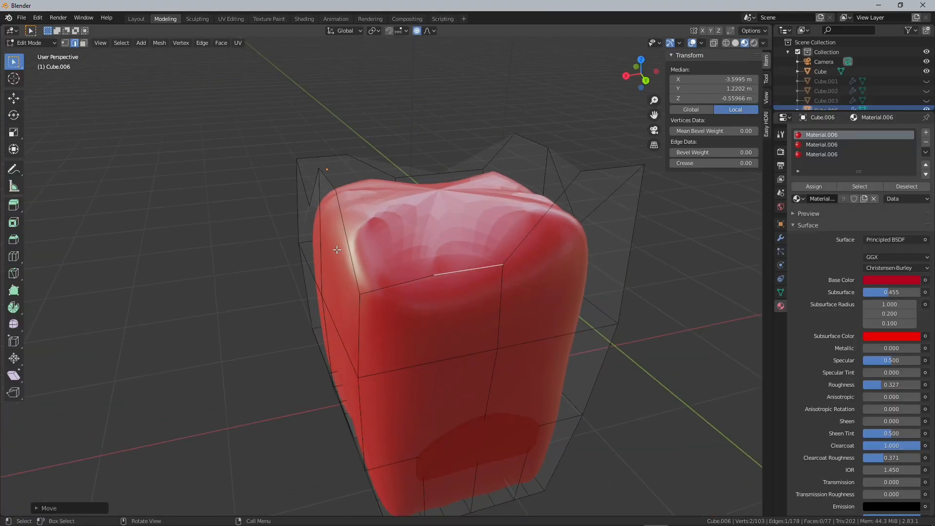
Step: Pull individual corner vertices of the body's rim up along Z into jagged peaks, with a smaller proportional radius
{"action": "left_click", "coordinate": [368, 290]}
{"action": "key", "text": "g"}
{"action": "key", "text": "z"}
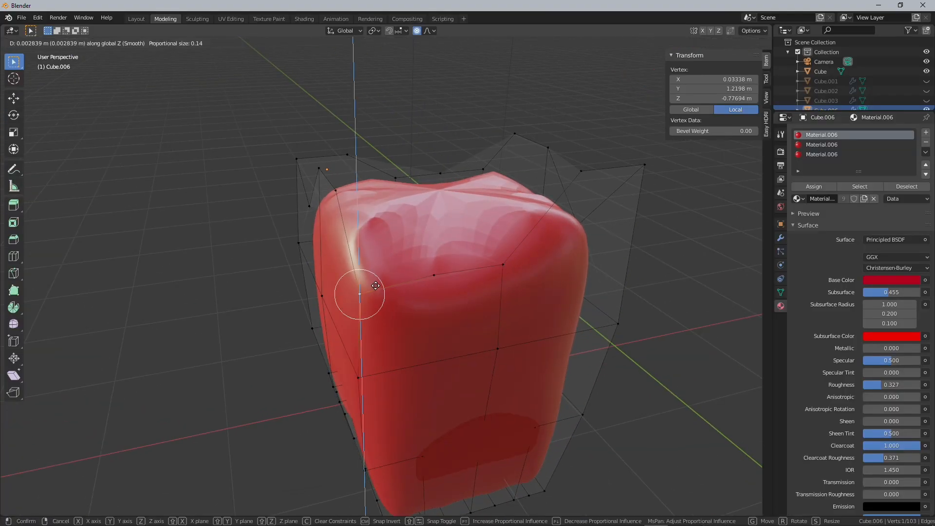
{"action": "left_click", "coordinate": [371, 147]}
{"action": "middle_click_drag", "start_coordinate": [423, 171], "coordinate": [481, 258]}
{"action": "key", "text": "g"}
{"action": "key", "text": "z"}
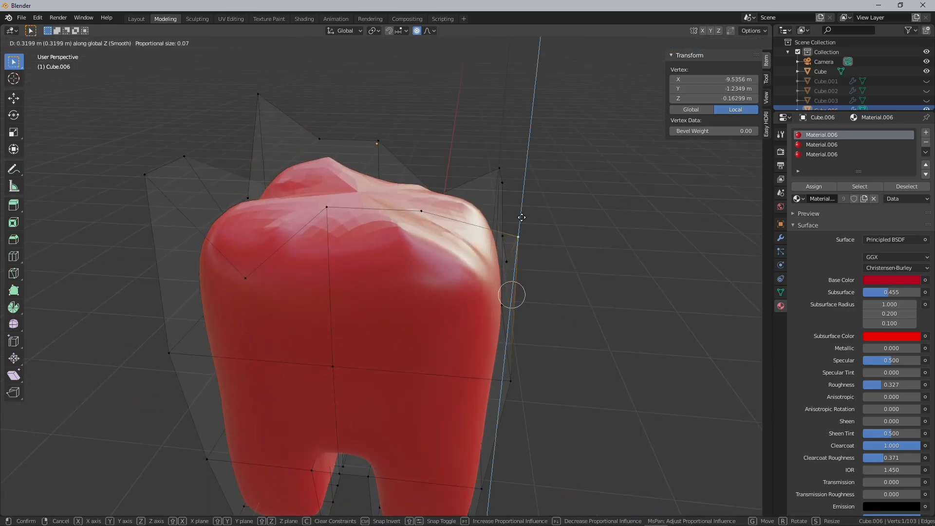
{"action": "left_click", "coordinate": [502, 124]}
{"action": "middle_click_drag", "start_coordinate": [501, 124], "coordinate": [560, 229]}
{"action": "key", "text": "g"}
{"action": "key", "text": "z"}
{"action": "left_click", "coordinate": [531, 123]}
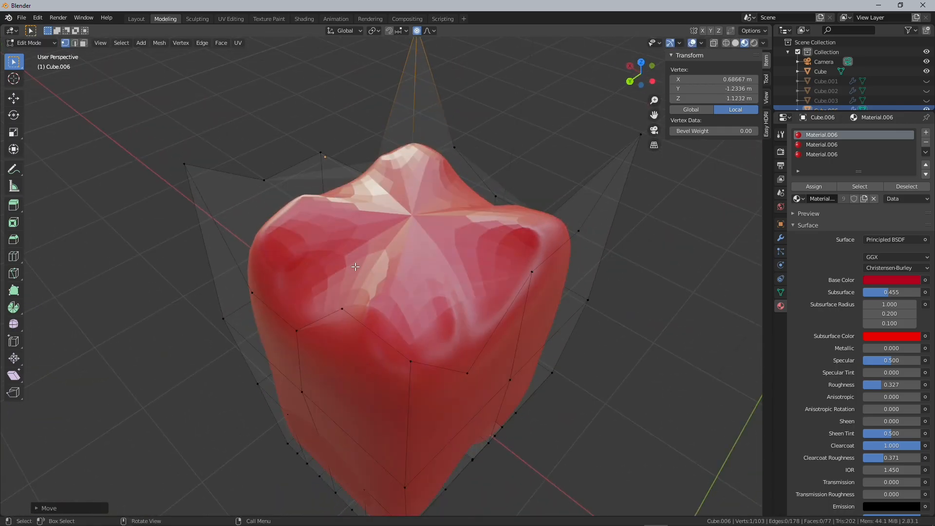
Step: Move more rim vertices around the body's top to roughen the torn edge, and return to Object Mode
{"action": "middle_click_drag", "start_coordinate": [263, 307], "coordinate": [387, 270]}
{"action": "key", "text": "g"}
{"action": "left_click", "coordinate": [397, 290]}
{"action": "key", "text": "g"}
{"action": "left_click", "coordinate": [407, 112]}
{"action": "middle_click_drag", "start_coordinate": [407, 112], "coordinate": [338, 236]}
{"action": "key", "text": "g"}
{"action": "key", "text": "z"}
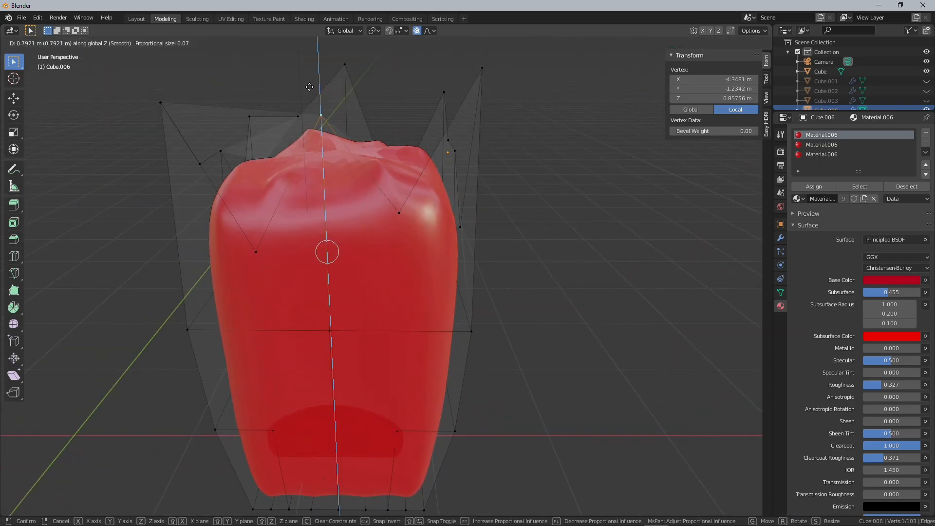
{"action": "left_click", "coordinate": [331, 150]}
{"action": "key", "text": "Tab"}
Step: Shade the whole red body smooth
{"action": "middle_click_drag", "start_coordinate": [336, 152], "coordinate": [584, 210]}
{"action": "scroll", "coordinate": [435, 236], "scroll_direction": "up", "scroll_amount": 3}
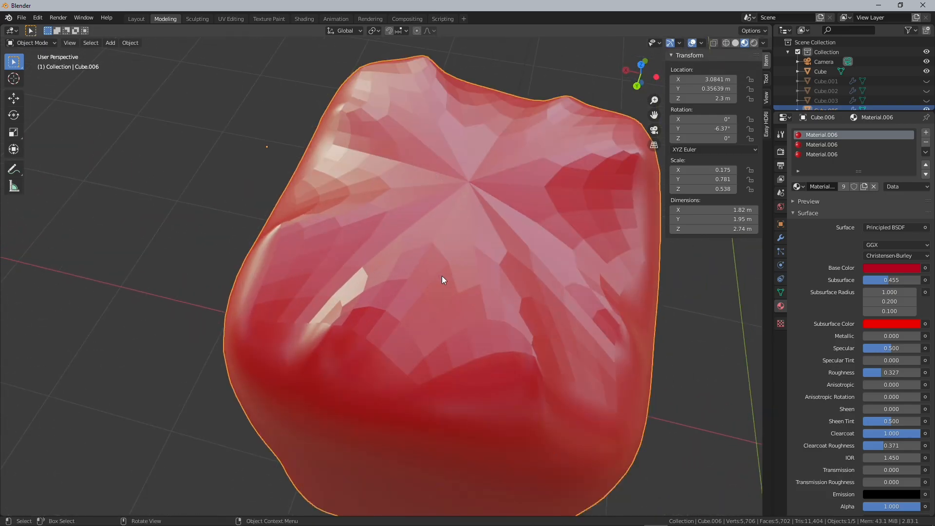
{"action": "scroll", "coordinate": [428, 275], "scroll_direction": "down", "scroll_amount": 3}
{"action": "key", "text": "Tab"}
{"action": "key", "text": "a"}
{"action": "key", "text": "Tab"}
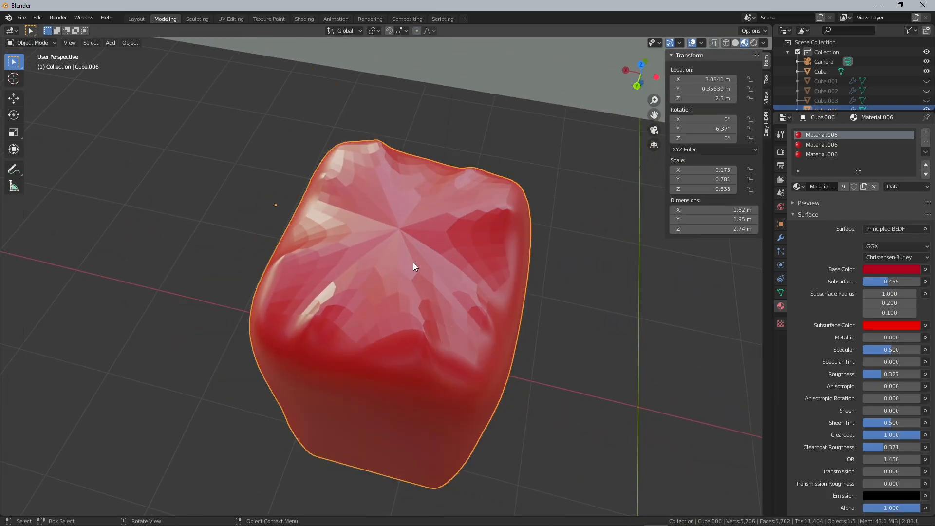
{"action": "right_click", "coordinate": [424, 246]}
{"action": "left_click", "coordinate": [424, 246]}
{"action": "middle_click_drag", "start_coordinate": [422, 248], "coordinate": [641, 273]}
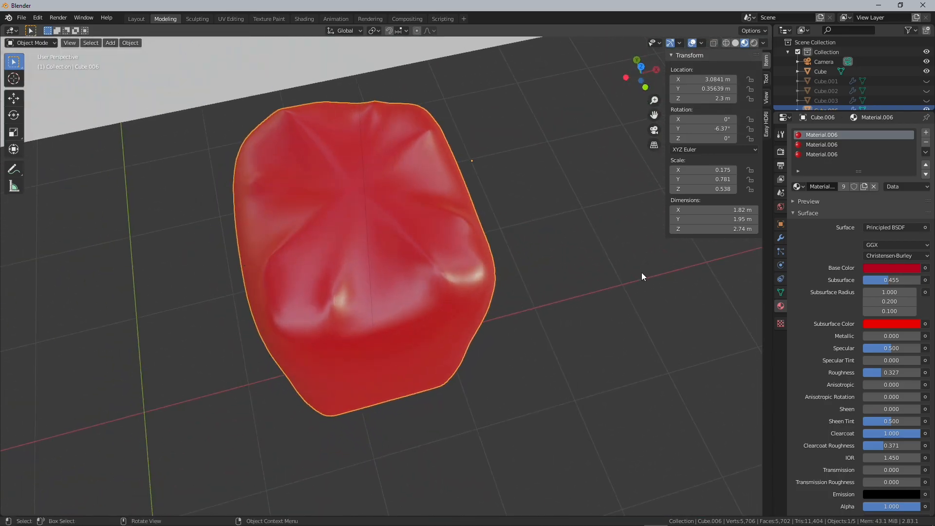
Step: Enable Auto Smooth in the red body's normals and set its angle to about 35.8°
{"action": "left_click", "coordinate": [780, 292]}
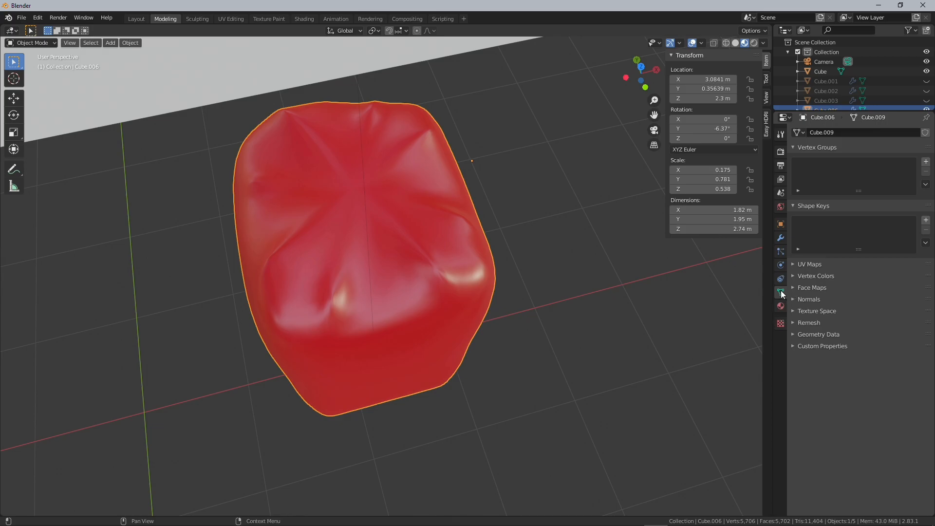
{"action": "left_click", "coordinate": [805, 298]}
{"action": "left_click", "coordinate": [808, 311]}
{"action": "middle_click_drag", "start_coordinate": [482, 220], "coordinate": [508, 185]}
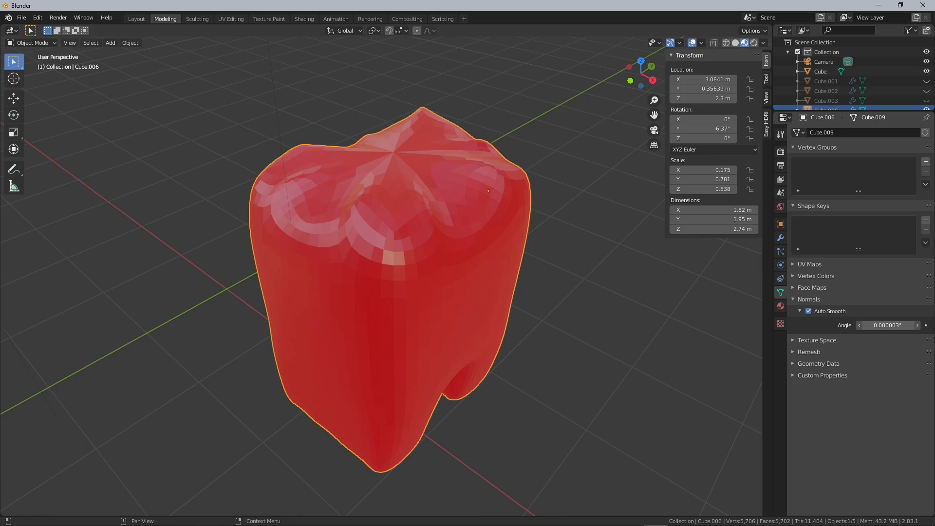
{"action": "left_click_drag", "start_coordinate": [887, 325], "coordinate": [919, 325]}
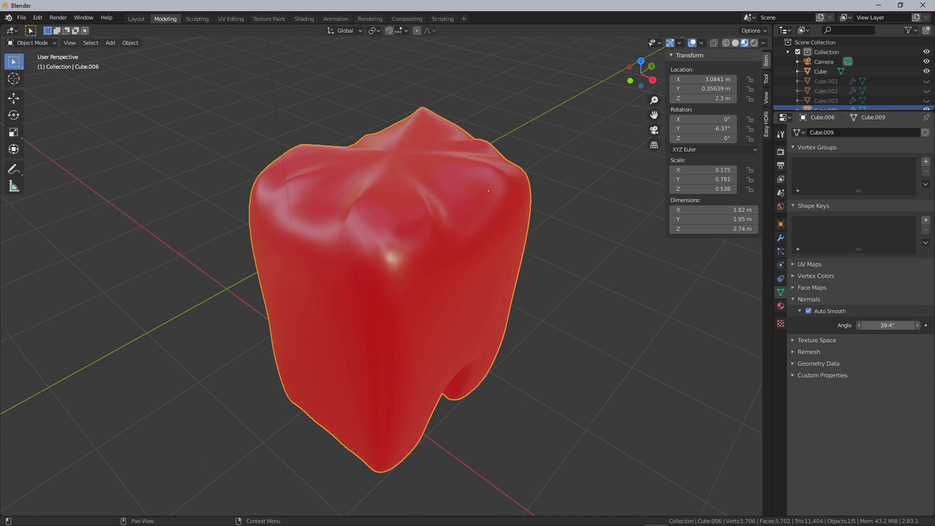
{"action": "middle_click_drag", "start_coordinate": [535, 273], "coordinate": [478, 227]}
{"action": "left_click_drag", "start_coordinate": [887, 325], "coordinate": [876, 326]}
{"action": "middle_click_drag", "start_coordinate": [477, 195], "coordinate": [476, 214]}
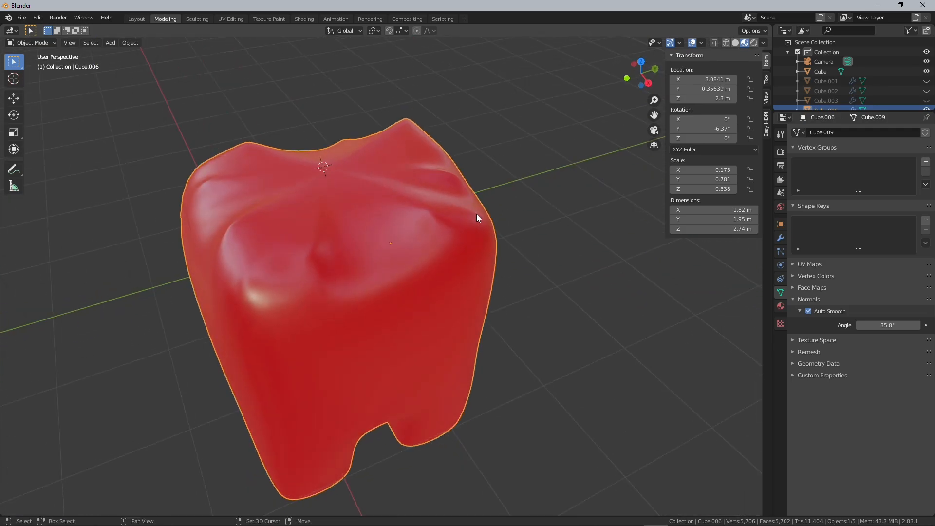
Step: Add a cylinder at the 3D cursor on top of the red body and shade it smooth
{"action": "key", "text": "shift+a"}
{"action": "mouse_move", "coordinate": [479, 213]}
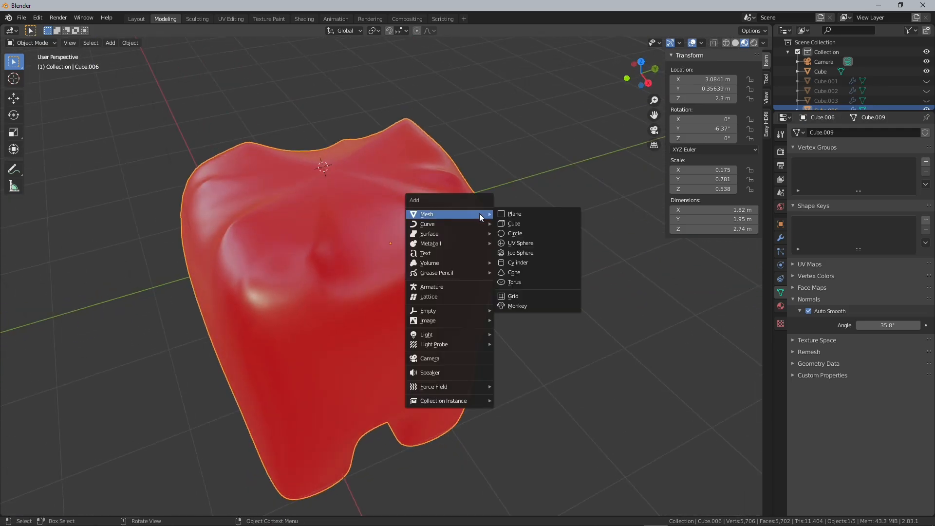
{"action": "left_click", "coordinate": [544, 261]}
{"action": "scroll", "coordinate": [281, 276], "scroll_direction": "down", "scroll_amount": 5}
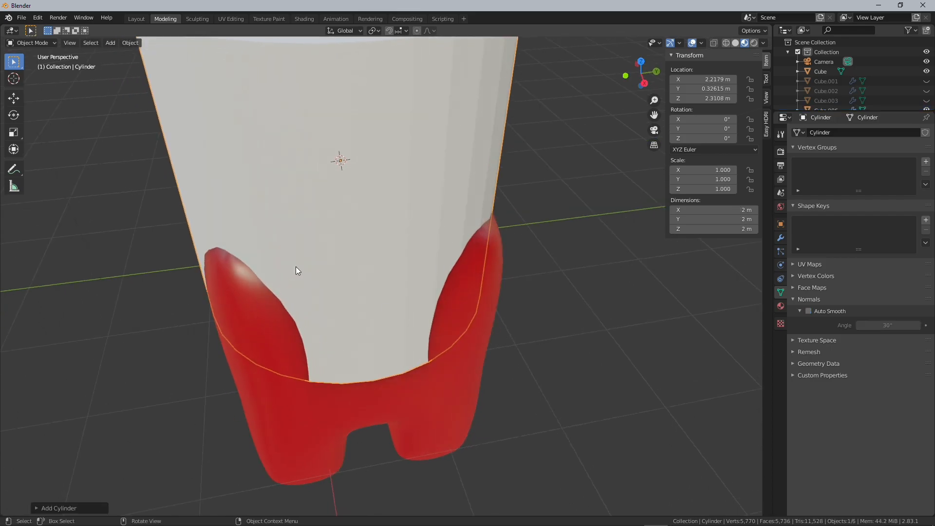
{"action": "right_click", "coordinate": [365, 215]}
{"action": "left_click", "coordinate": [371, 216]}
Step: Scale the cylinder down uniformly to about 0.152 and enable Auto Smooth at 30° on it
{"action": "key", "text": "s"}
{"action": "left_click", "coordinate": [456, 221]}
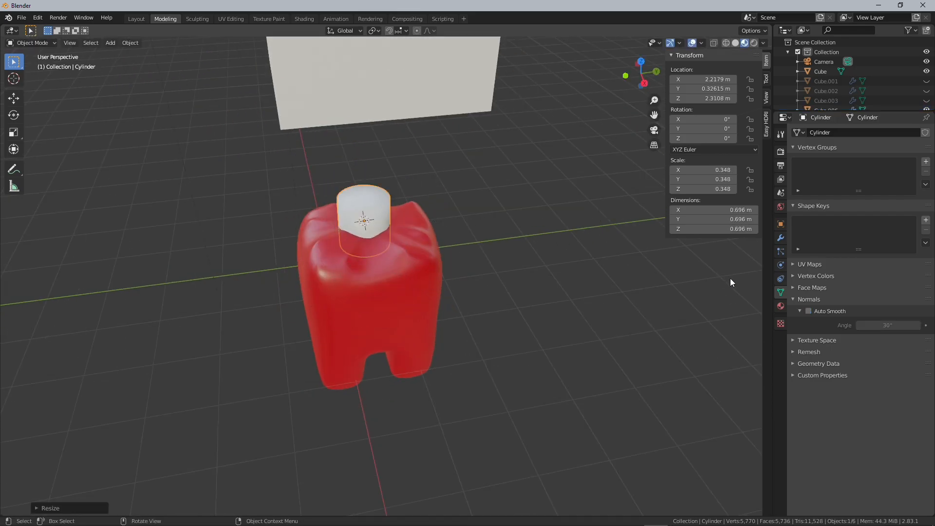
{"action": "scroll", "coordinate": [535, 204], "scroll_direction": "up", "scroll_amount": 4}
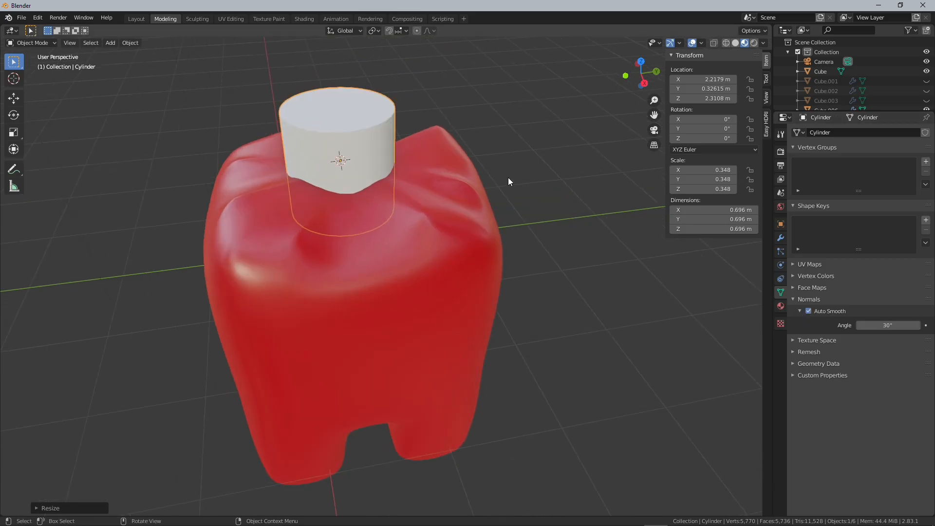
{"action": "key", "text": "s"}
{"action": "left_click", "coordinate": [422, 163]}
{"action": "middle_click_drag", "start_coordinate": [414, 168], "coordinate": [292, 201]}
{"action": "scroll", "coordinate": [463, 135], "scroll_direction": "down", "scroll_amount": 4}
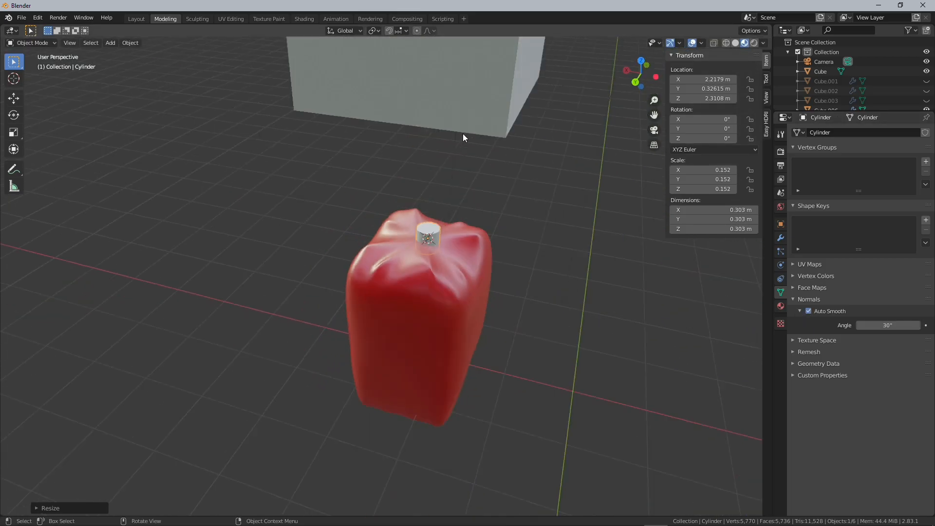
Step: Delete the large cutting cube above the red body
{"action": "left_click", "coordinate": [437, 74]}
{"action": "middle_click_drag", "start_coordinate": [436, 75], "coordinate": [503, 255]}
{"action": "key", "text": "Delete"}
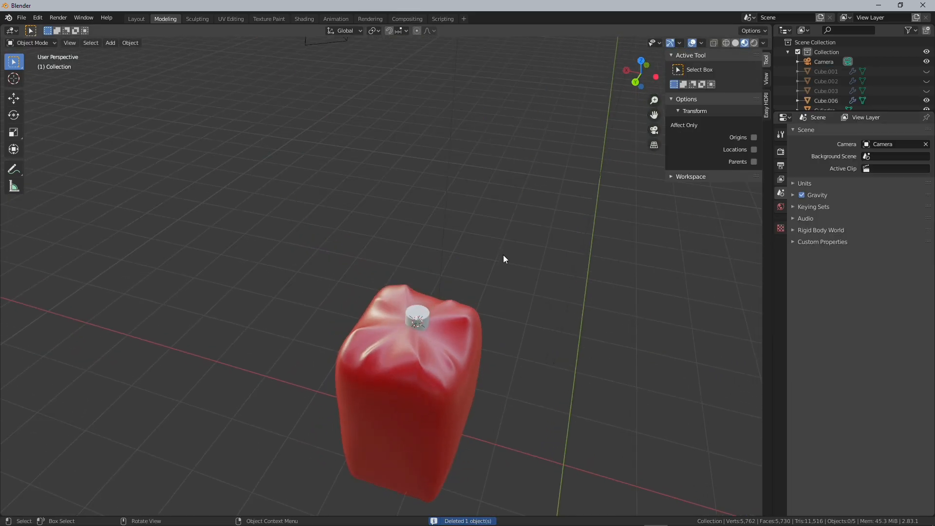
Step: Stretch the cylinder along Z and thin it to a bone shaft about 0.236 m in diameter
{"action": "scroll", "coordinate": [462, 320], "scroll_direction": "up", "scroll_amount": 3}
{"action": "left_click", "coordinate": [422, 309]}
{"action": "key", "text": "s"}
{"action": "key", "text": "z"}
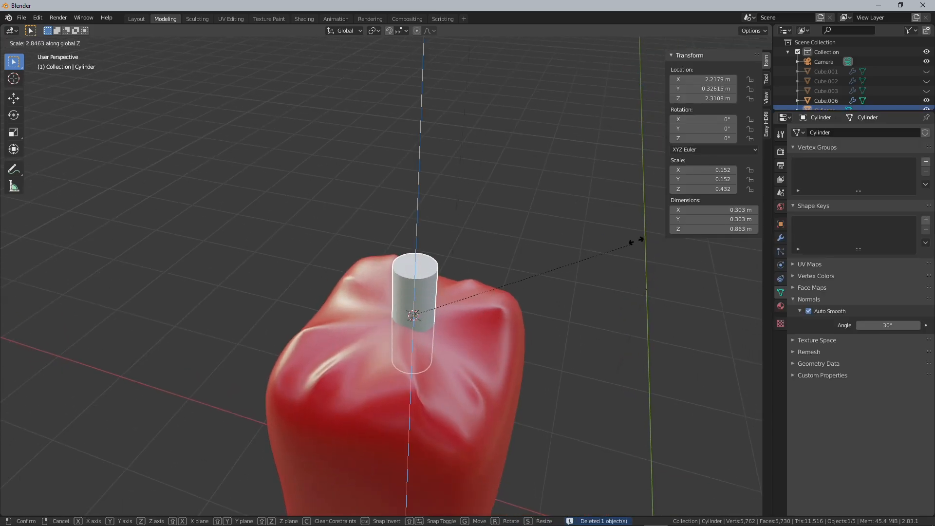
{"action": "left_click", "coordinate": [764, 174]}
{"action": "key", "text": "s"}
{"action": "left_click", "coordinate": [624, 239]}
{"action": "key", "text": "s"}
{"action": "key", "text": "z"}
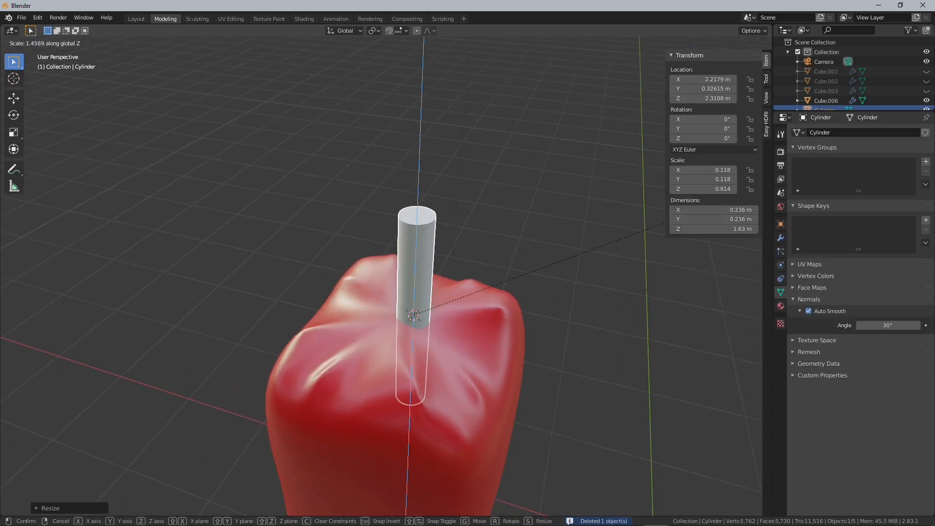
{"action": "left_click", "coordinate": [580, 240]}
Step: Adjust the bone shaft to about 1.78 m long and place it at about 2.22 m on Z, partly inside the body
{"action": "key", "text": "g"}
{"action": "key", "text": "z"}
{"action": "left_click", "coordinate": [562, 227]}
{"action": "middle_click_drag", "start_coordinate": [562, 227], "coordinate": [481, 215]}
{"action": "key", "text": "s"}
{"action": "key", "text": "z"}
{"action": "left_click", "coordinate": [518, 212]}
{"action": "key", "text": "g"}
{"action": "key", "text": "z"}
{"action": "left_click", "coordinate": [496, 224]}
Step: Add a scaled-down UV sphere at the top of the bone shaft and shade it smooth
{"action": "scroll", "coordinate": [481, 219], "scroll_direction": "up", "scroll_amount": 3}
{"action": "middle_click_drag", "start_coordinate": [453, 246], "coordinate": [414, 310], "text": "shift"}
{"action": "scroll", "coordinate": [409, 299], "scroll_direction": "up", "scroll_amount": 1}
{"action": "key", "text": "shift+a"}
{"action": "mouse_move", "coordinate": [499, 290]}
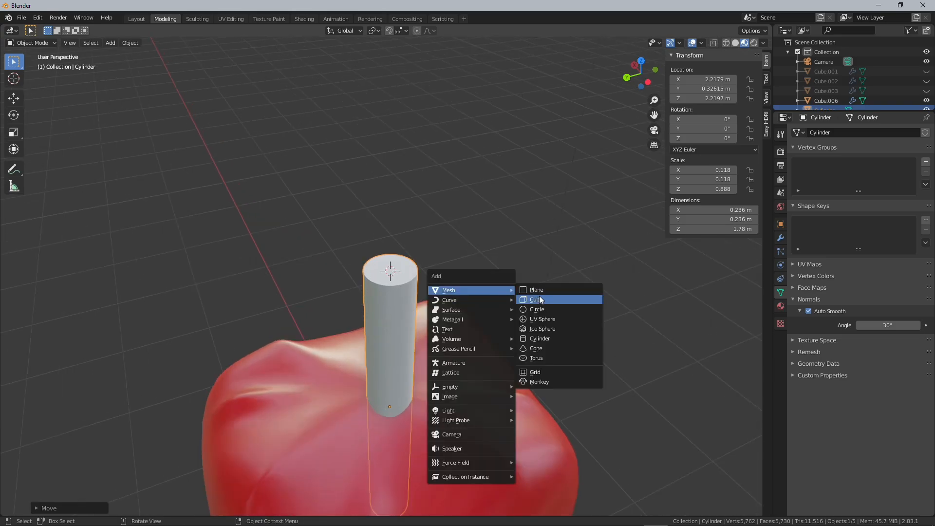
{"action": "left_click", "coordinate": [551, 319]}
{"action": "key", "text": "s"}
{"action": "left_click", "coordinate": [379, 246]}
{"action": "right_click", "coordinate": [358, 246]}
{"action": "left_click", "coordinate": [357, 247]}
Step: Move the sphere along Y to one side of the shaft's top and scale it to about 0.53 m in diameter
{"action": "middle_click_drag", "start_coordinate": [370, 253], "coordinate": [447, 246]}
{"action": "key", "text": "g"}
{"action": "key", "text": "y"}
{"action": "left_click", "coordinate": [476, 276]}
{"action": "key", "text": "s"}
{"action": "left_click", "coordinate": [466, 235]}
Step: Duplicate the sphere along Y to the shaft's other side, at about 0.103 m on Y, and scale the copy to about 0.44 m
{"action": "key", "text": "shift+d"}
{"action": "key", "text": "x"}
{"action": "key", "text": "y"}
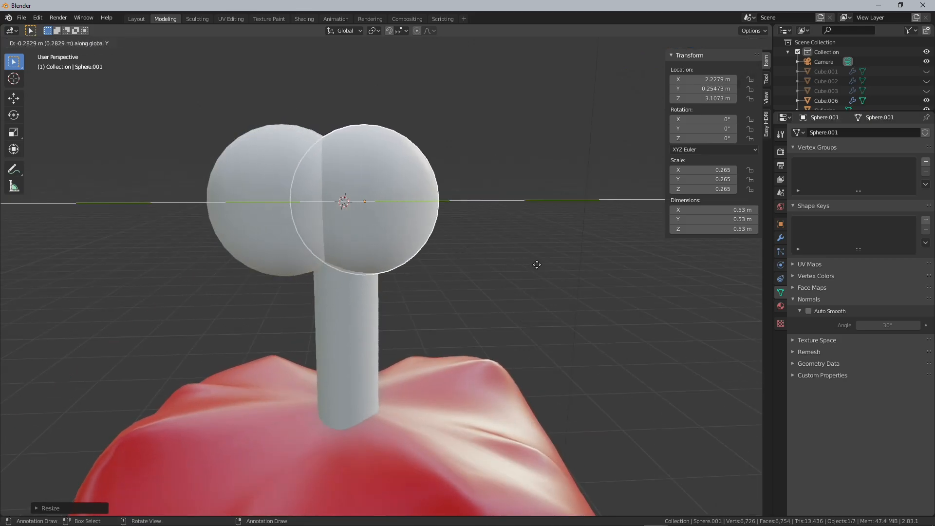
{"action": "left_click", "coordinate": [564, 276]}
{"action": "key", "text": "s"}
{"action": "left_click", "coordinate": [535, 264]}
{"action": "left_click", "coordinate": [534, 264]}
{"action": "middle_click_drag", "start_coordinate": [535, 264], "coordinate": [423, 275]}
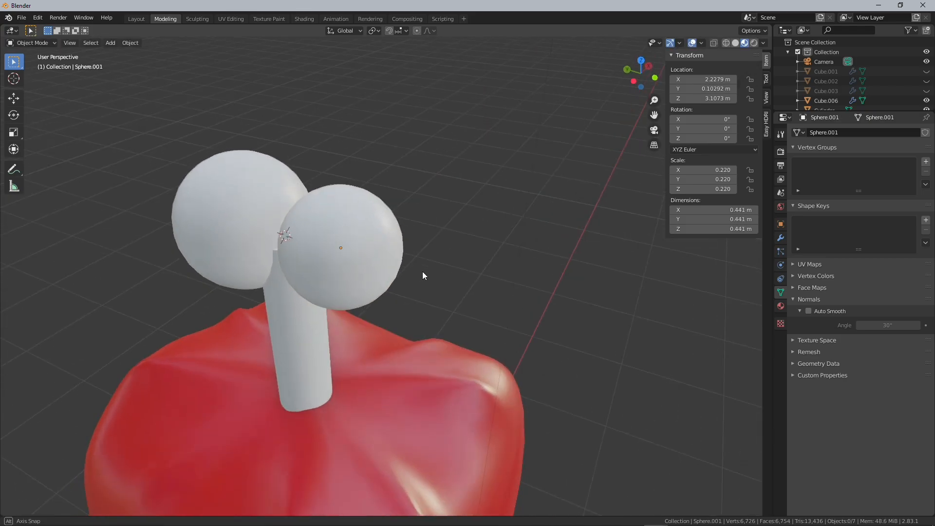
Step: Rescale the smaller sphere to a factor of about 0.229 and the larger sphere to about 0.54 m in diameter
{"action": "key", "text": "s"}
{"action": "left_click", "coordinate": [499, 252]}
{"action": "left_click", "coordinate": [266, 196]}
{"action": "key", "text": "s"}
{"action": "left_click", "coordinate": [347, 250]}
Step: Move the smaller sphere along Y to about 0.125 m so it sits beside the larger one on the shaft
{"action": "middle_click_drag", "start_coordinate": [347, 250], "coordinate": [371, 261]}
{"action": "left_click", "coordinate": [389, 266]}
{"action": "key", "text": "g"}
{"action": "key", "text": "x"}
{"action": "key", "text": "y"}
{"action": "left_click", "coordinate": [428, 271]}
{"action": "left_click", "coordinate": [546, 268]}
Step: Join the bone shaft and both spheres into one object
{"action": "middle_click_drag", "start_coordinate": [555, 265], "coordinate": [396, 288]}
{"action": "left_click", "coordinate": [396, 288]}
{"action": "left_click", "coordinate": [398, 260], "text": "shift"}
{"action": "left_click", "coordinate": [425, 241], "text": "shift"}
{"action": "key", "text": "ctrl+j"}
Step: Shade the joined bone smooth and enable Auto Smooth at 30°
{"action": "middle_click_drag", "start_coordinate": [440, 250], "coordinate": [389, 273]}
{"action": "scroll", "coordinate": [389, 260], "scroll_direction": "down", "scroll_amount": 2}
{"action": "right_click", "coordinate": [375, 268]}
{"action": "left_click", "coordinate": [375, 267]}
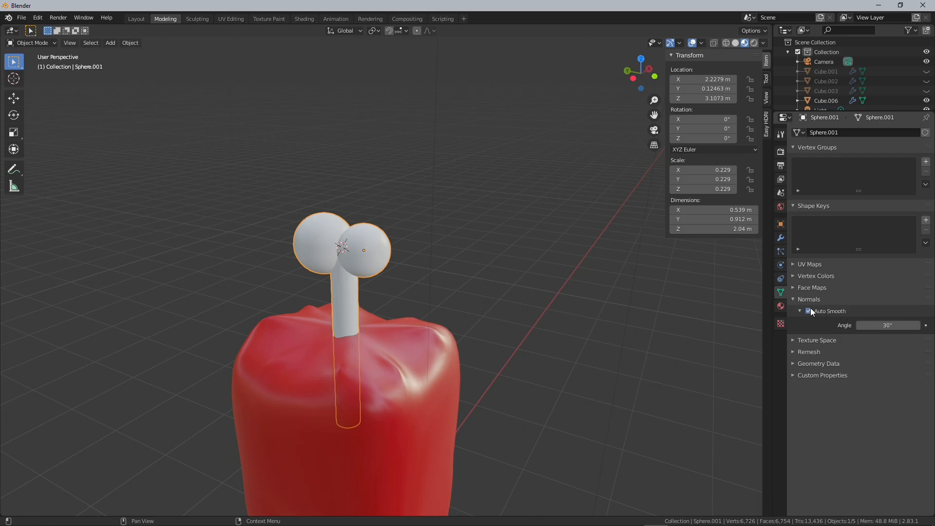
{"action": "middle_click_drag", "start_coordinate": [403, 311], "coordinate": [448, 296]}
{"action": "scroll", "coordinate": [404, 271], "scroll_direction": "up", "scroll_amount": 4}
{"action": "middle_click_drag", "start_coordinate": [397, 266], "coordinate": [563, 253]}
{"action": "scroll", "coordinate": [562, 254], "scroll_direction": "down", "scroll_amount": 5}
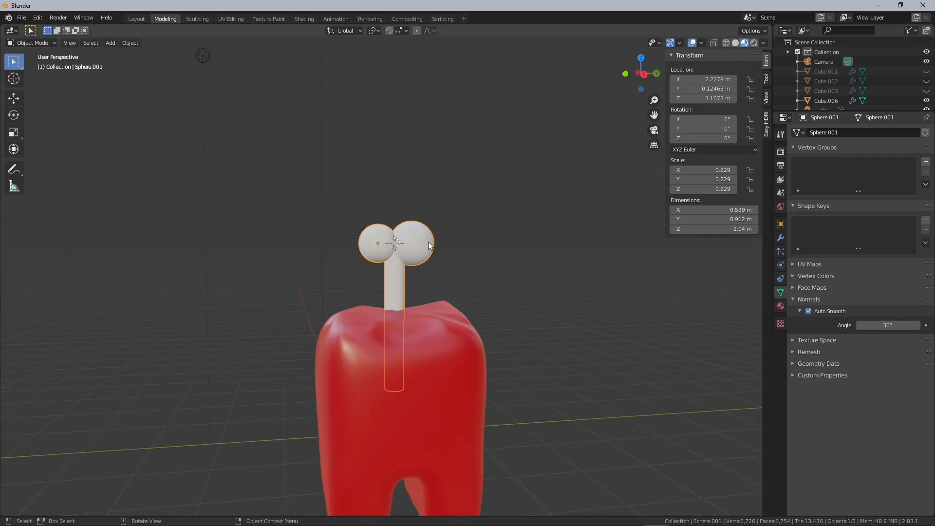
Step: Create a new material for the bone and move the Material Output node farther from the Principled BSDF
{"action": "left_click", "coordinate": [311, 19]}
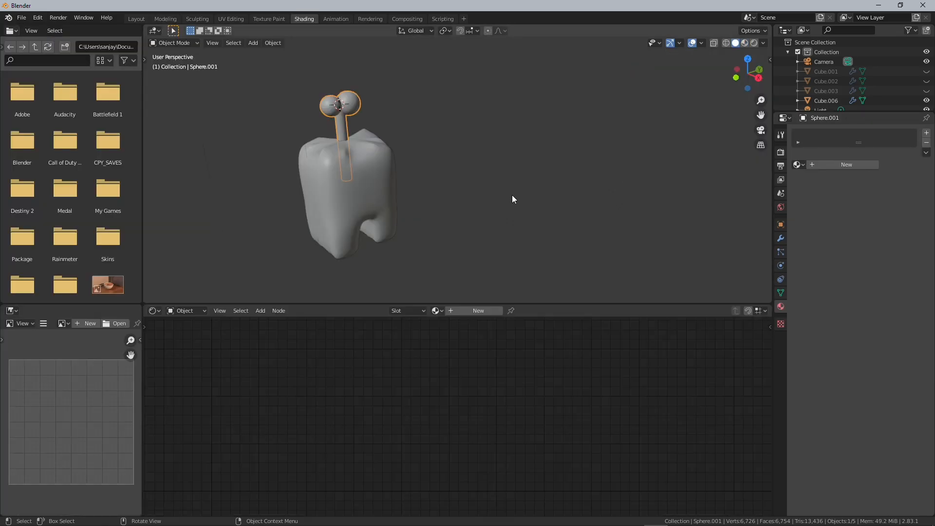
{"action": "key", "text": "KP_Decimal"}
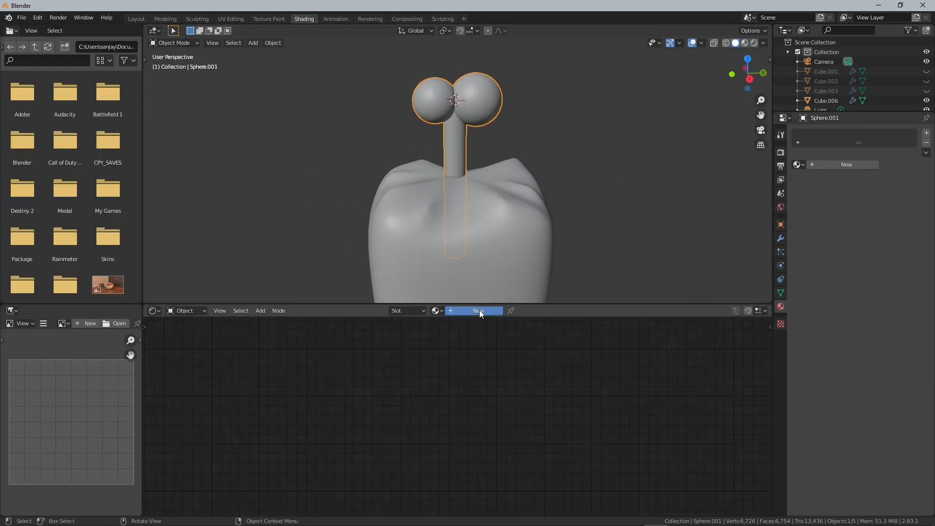
{"action": "left_click", "coordinate": [479, 311]}
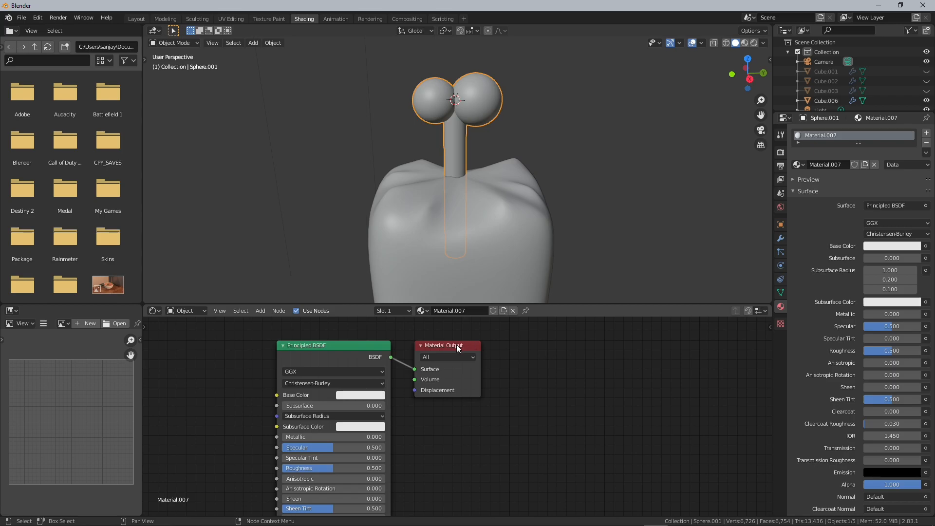
{"action": "left_click_drag", "start_coordinate": [456, 345], "coordinate": [566, 334]}
{"action": "middle_click_drag", "start_coordinate": [457, 395], "coordinate": [486, 375]}
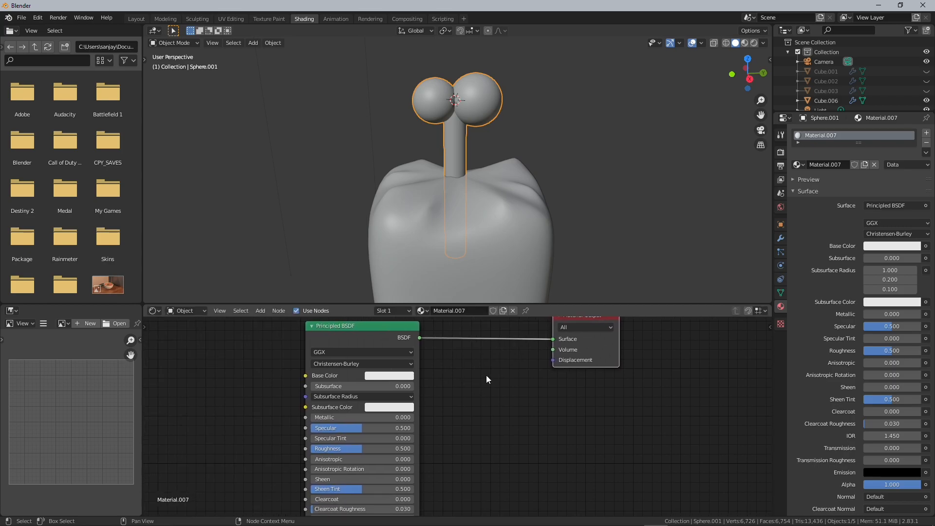
Step: Give the bone material a pale yellow subsurface color (hue 0.176, saturation 0.184, value 0.906) and set Subsurface to 0.464
{"action": "left_click", "coordinate": [396, 376]}
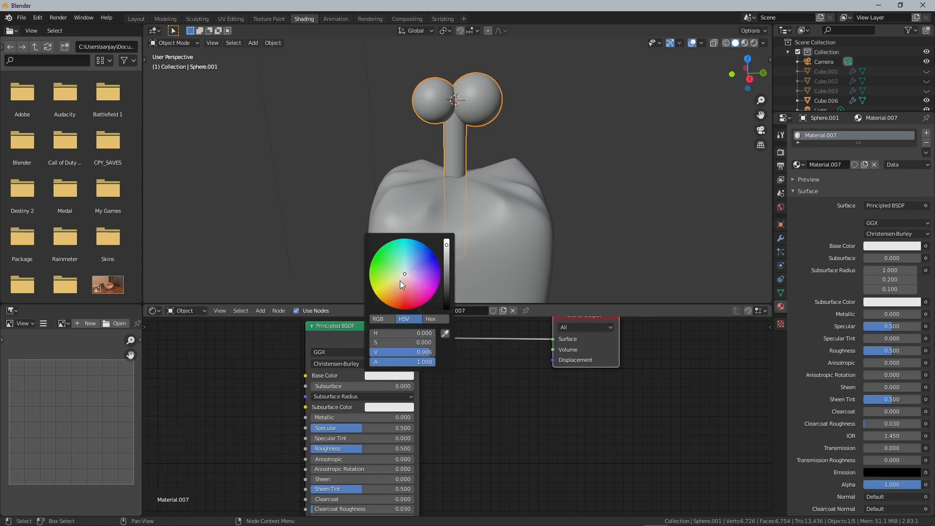
{"action": "left_click", "coordinate": [388, 408]}
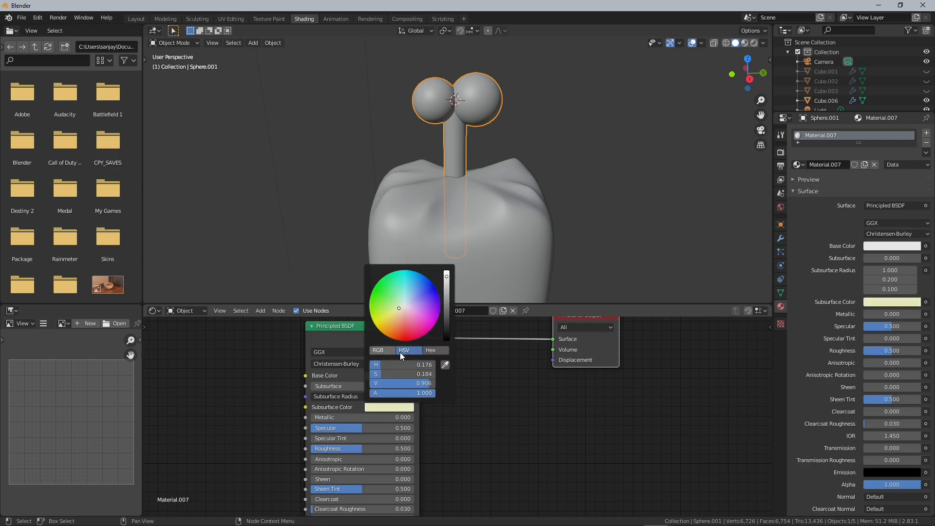
{"action": "left_click_drag", "start_coordinate": [361, 386], "coordinate": [430, 386]}
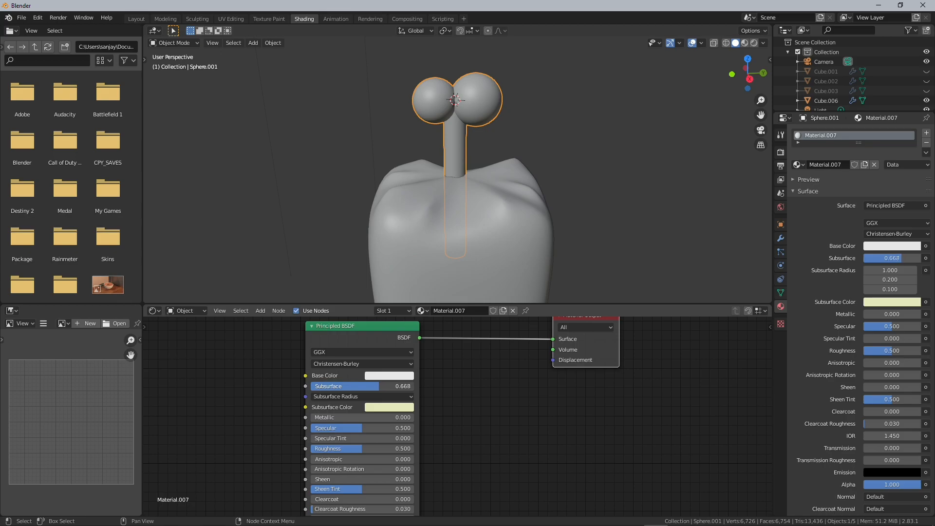
{"action": "left_click_drag", "start_coordinate": [361, 386], "coordinate": [358, 386]}
Step: Check the bone's material up close in rendered shading and return to solid shading
{"action": "scroll", "coordinate": [544, 195], "scroll_direction": "up", "scroll_amount": 3}
{"action": "middle_click_drag", "start_coordinate": [544, 194], "coordinate": [591, 299], "text": "shift"}
{"action": "key", "text": "z"}
{"action": "left_click", "coordinate": [589, 146]}
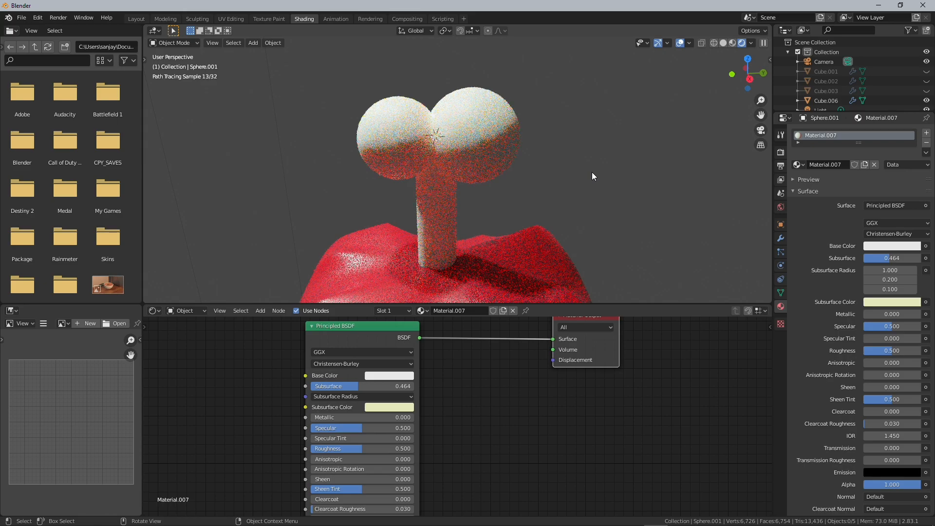
{"action": "key", "text": "z"}
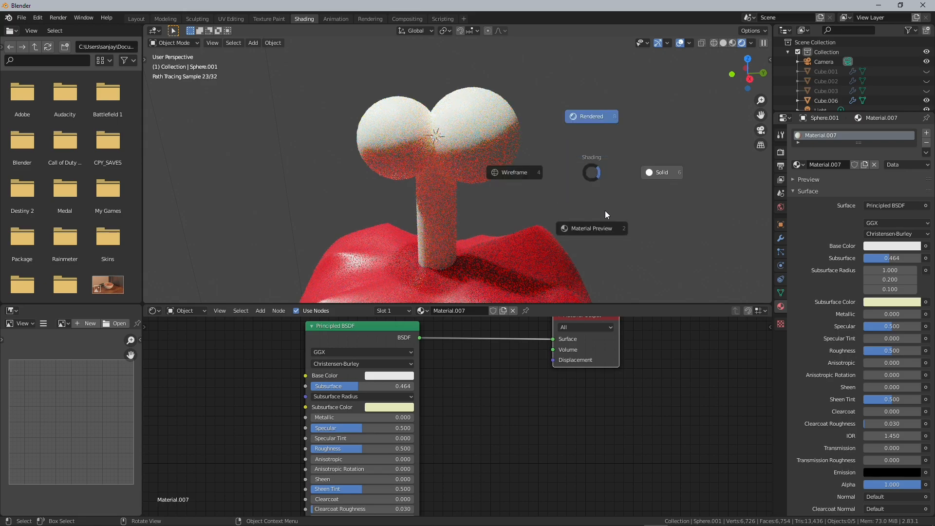
{"action": "left_click", "coordinate": [633, 174]}
Step: Select the body together with the bone, switch to rendered shading and undo the join of the two objects
{"action": "scroll", "coordinate": [485, 195], "scroll_direction": "down", "scroll_amount": 3}
{"action": "left_click", "coordinate": [495, 248]}
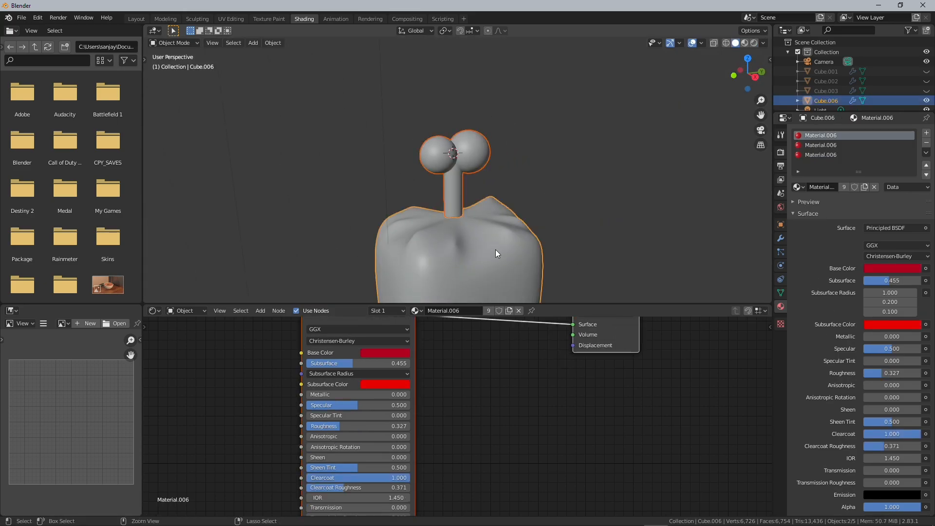
{"action": "scroll", "coordinate": [502, 171], "scroll_direction": "down", "scroll_amount": 2}
{"action": "key", "text": "z"}
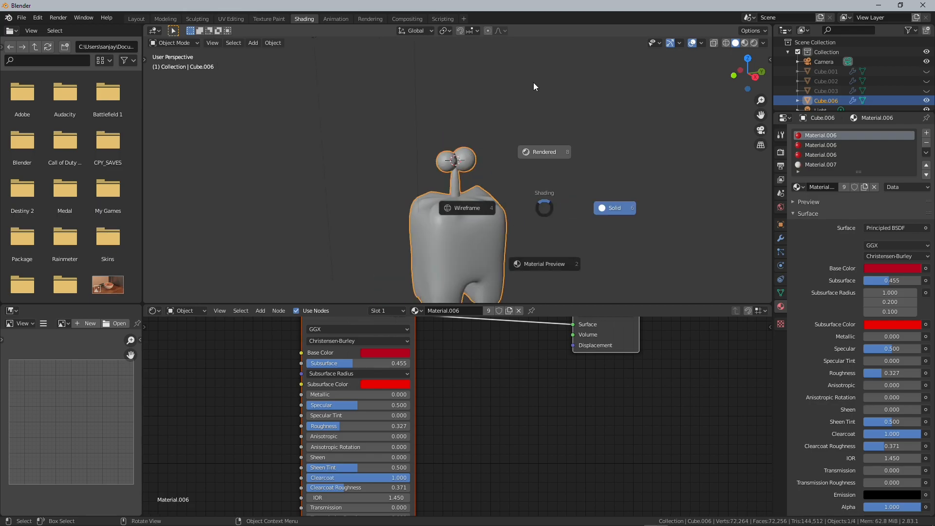
{"action": "left_click", "coordinate": [533, 83]}
{"action": "key", "text": "ctrl+z"}
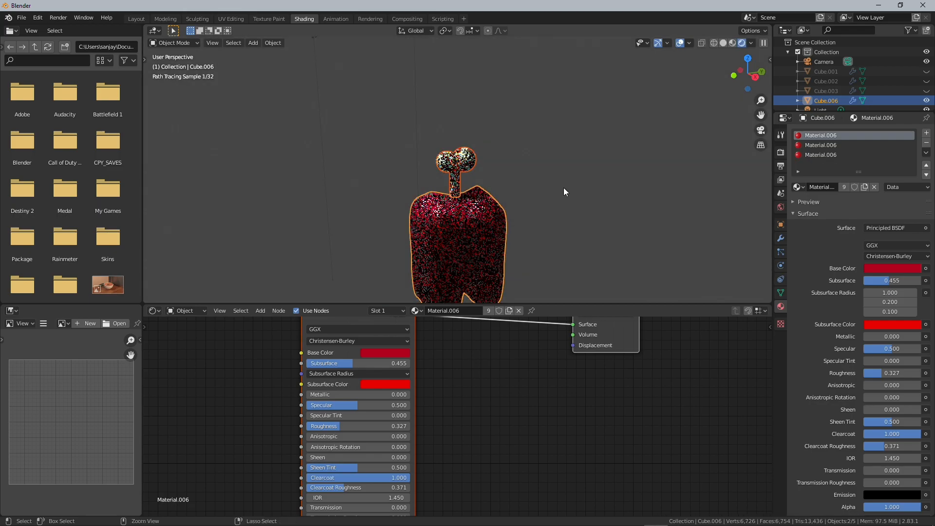
Step: Rotate the body and bone together by -90° around the global Y axis
{"action": "scroll", "coordinate": [580, 222], "scroll_direction": "up", "scroll_amount": 3}
{"action": "middle_click_drag", "start_coordinate": [570, 214], "coordinate": [539, 159], "text": "shift"}
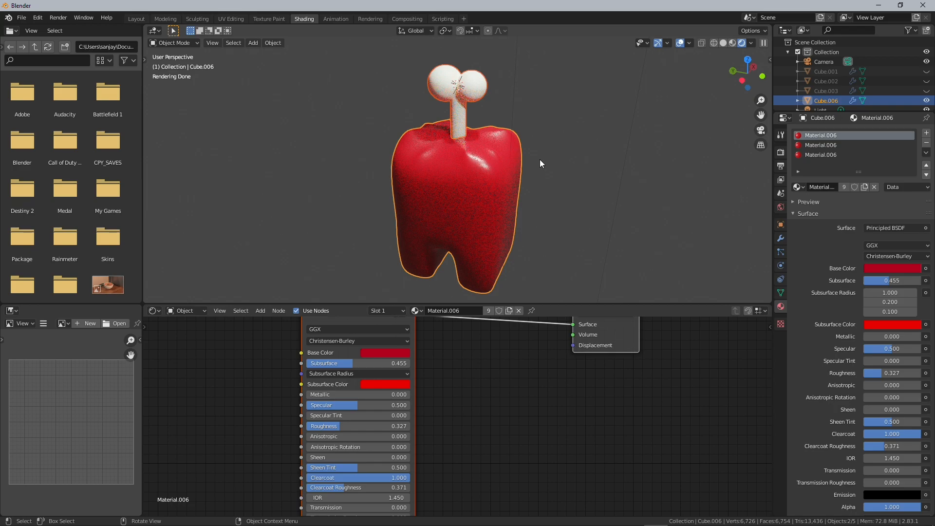
{"action": "key", "text": "r"}
{"action": "key", "text": "x"}
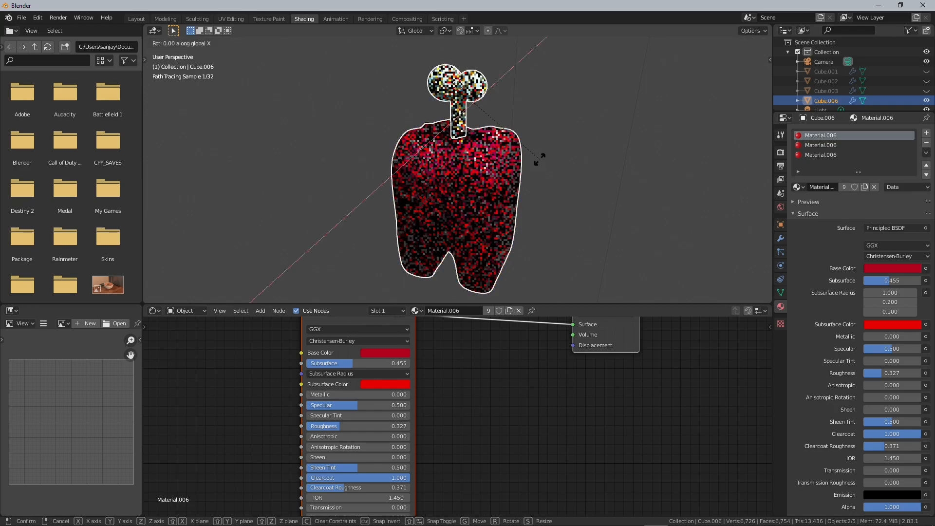
{"action": "type", "text": "y90"}
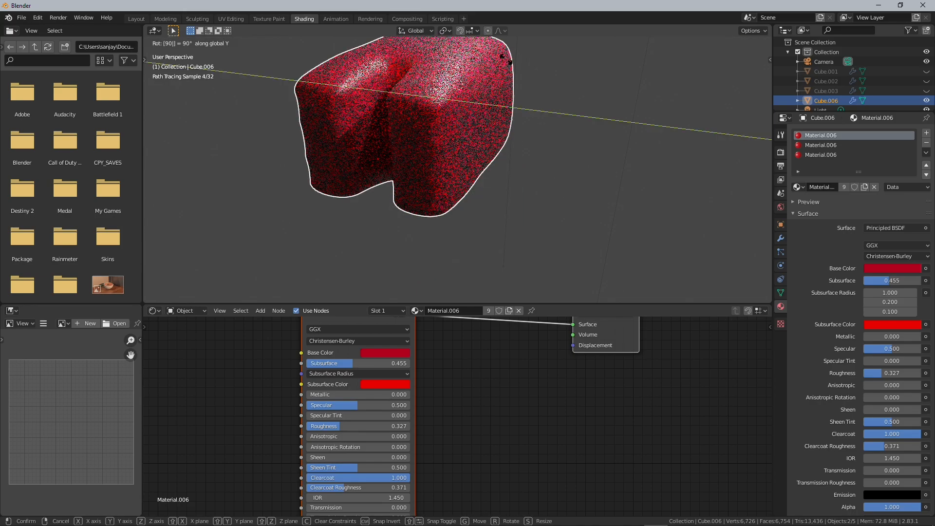
{"action": "key", "text": "minus"}
{"action": "key", "text": "Return"}
{"action": "middle_click_drag", "start_coordinate": [550, 143], "coordinate": [574, 147]}
Step: Move the bone along Z relative to the body
{"action": "left_click", "coordinate": [478, 199]}
{"action": "middle_click_drag", "start_coordinate": [569, 213], "coordinate": [586, 226]}
{"action": "key", "text": "g"}
{"action": "key", "text": "z"}
{"action": "left_click", "coordinate": [579, 196]}
Step: Rotate the bone and body together around the Z axis and deselect them
{"action": "left_click", "coordinate": [492, 146], "text": "shift"}
{"action": "key", "text": "r"}
{"action": "key", "text": "z"}
{"action": "left_click", "coordinate": [607, 128]}
{"action": "left_click", "coordinate": [602, 173]}
{"action": "middle_click_drag", "start_coordinate": [604, 176], "coordinate": [622, 170]}
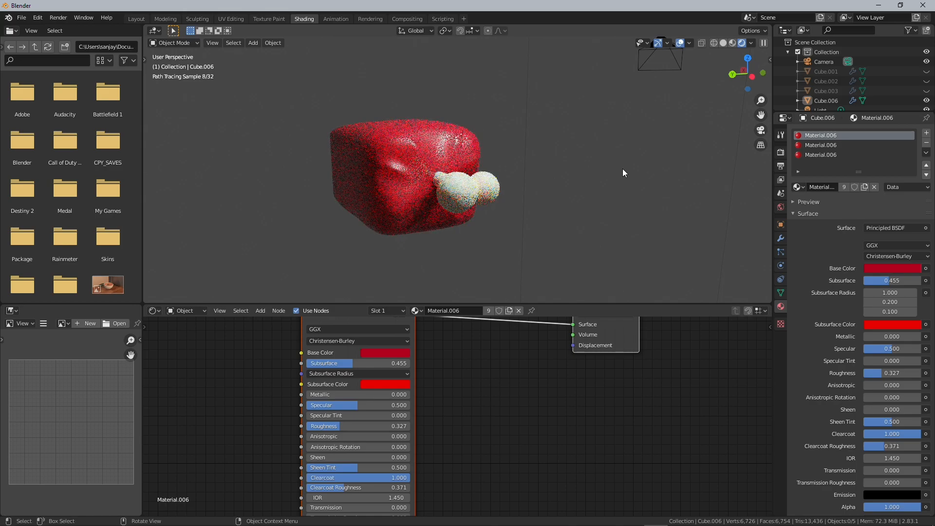